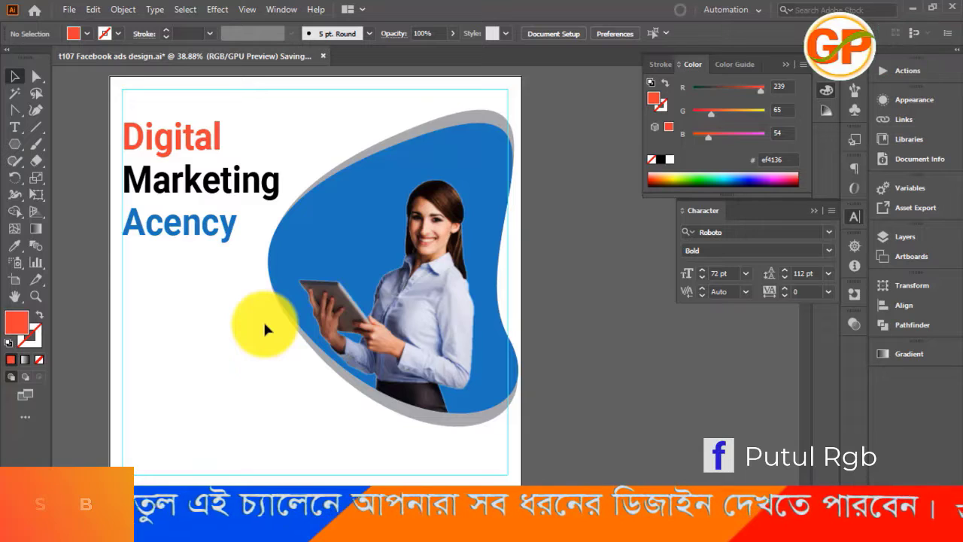
Draw an orange-red rectangle from the artboard's left edge below the heading, and move it up closer to the heading
click(17, 149)
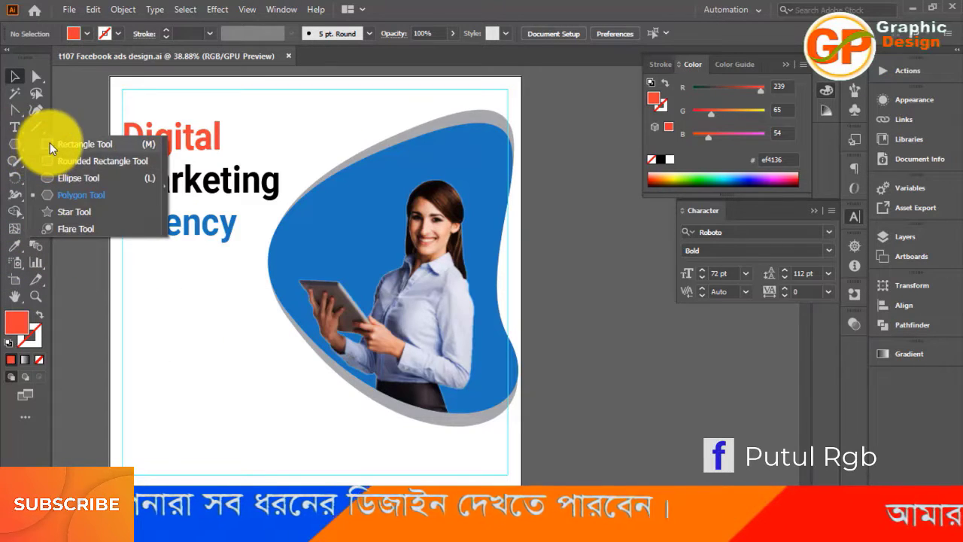
click(50, 144)
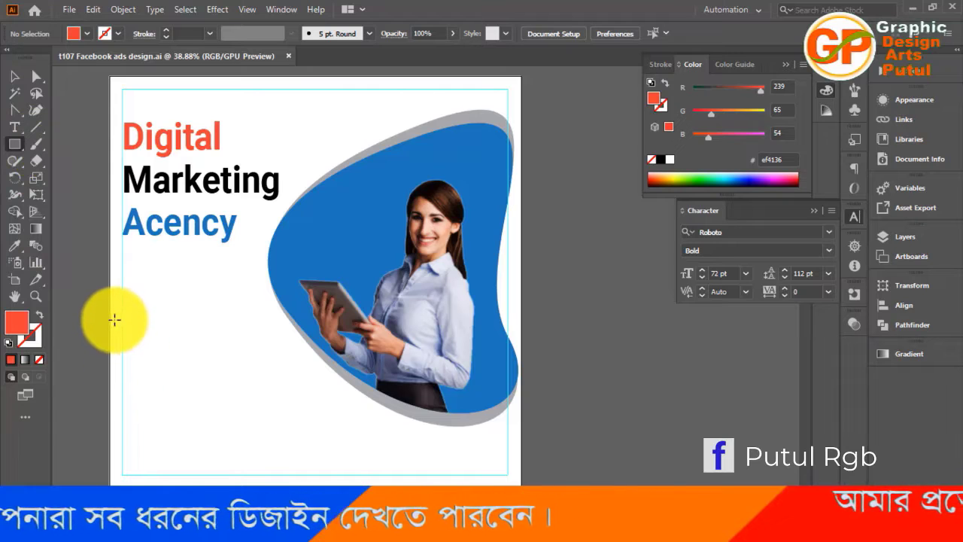
drag(111, 340, 255, 379)
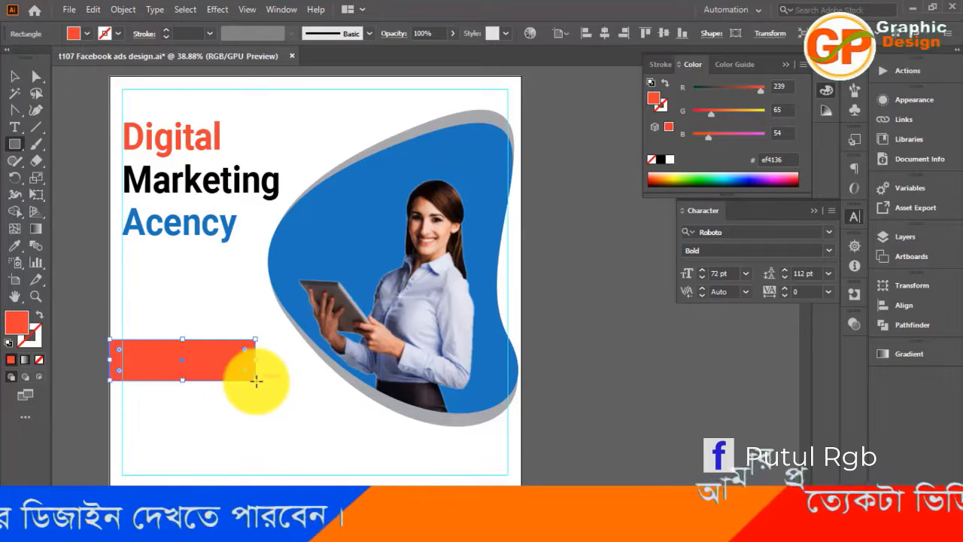
click(14, 76)
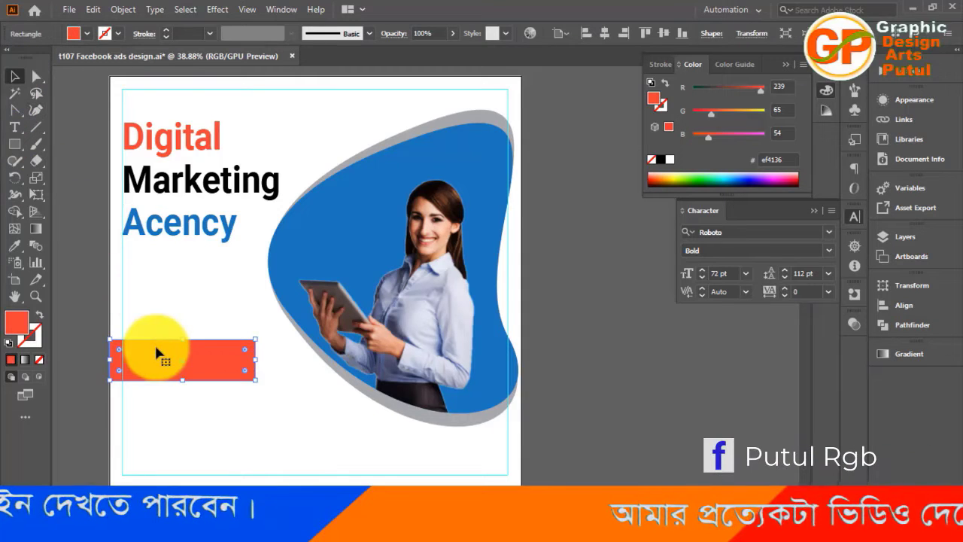
drag(155, 350, 156, 308)
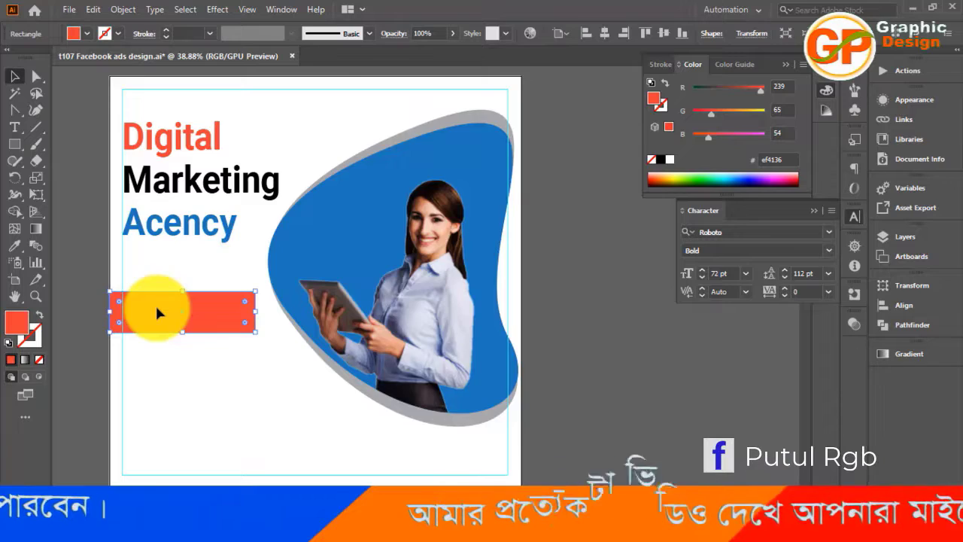
Add the text "LAREN MORE" in Roboto Bold just below the red rectangle
key(ctrl+plus)
key(ctrl+plus)
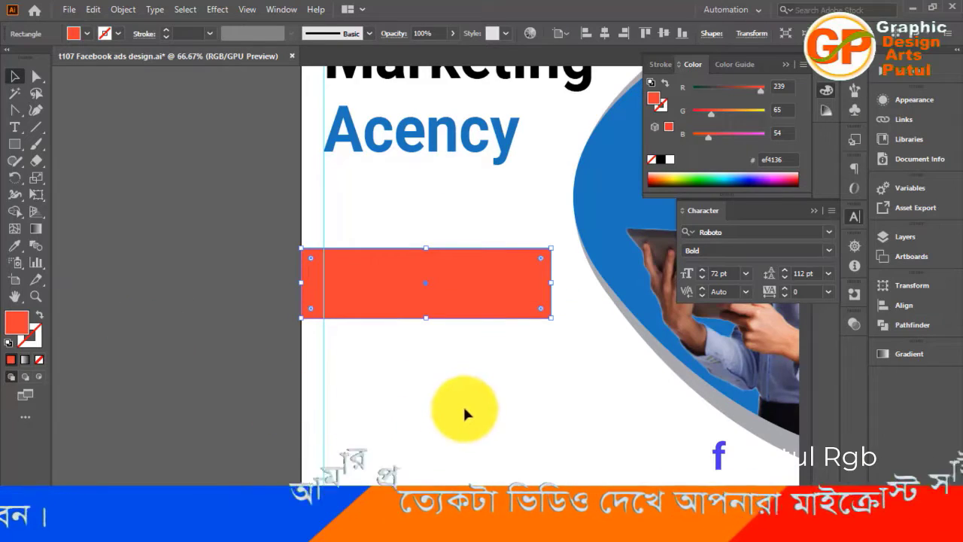
drag(464, 410, 336, 349)
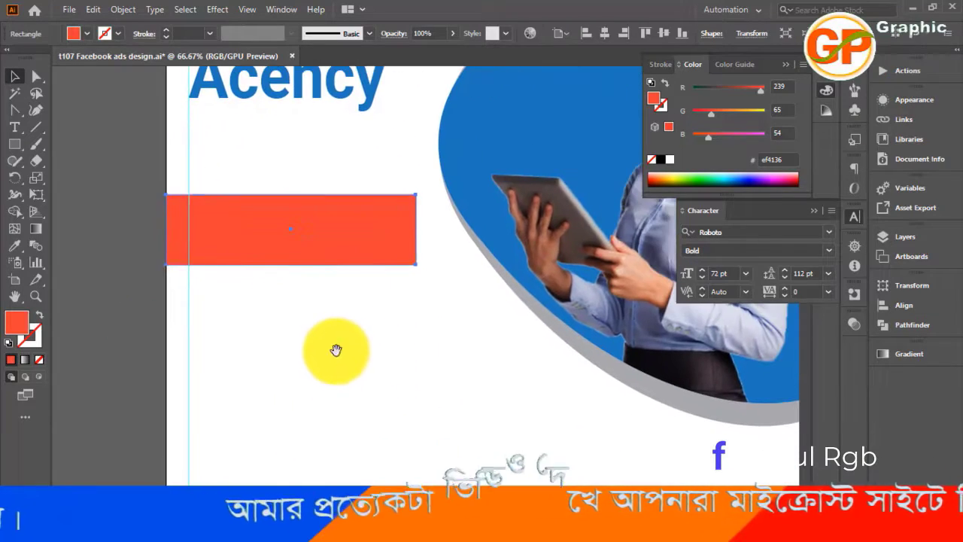
click(14, 127)
click(280, 325)
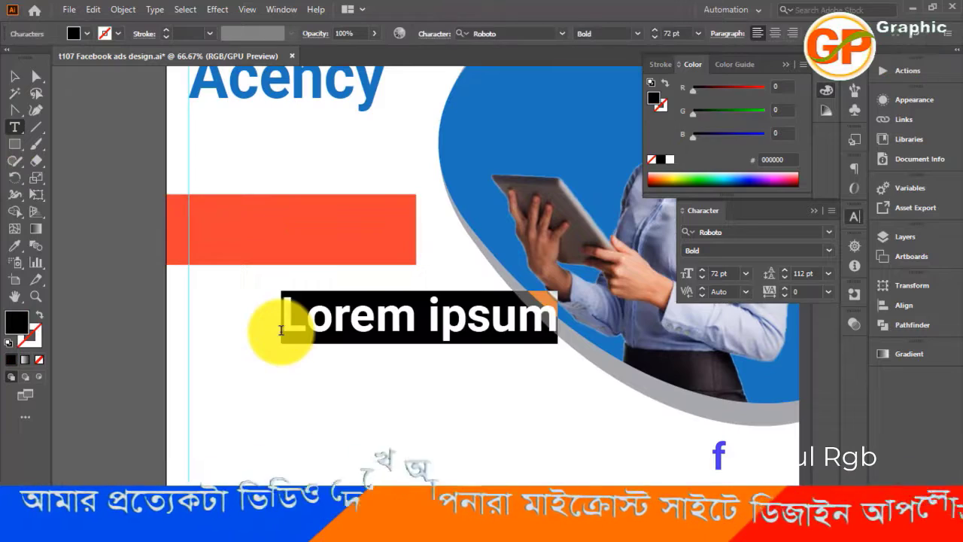
text(L)
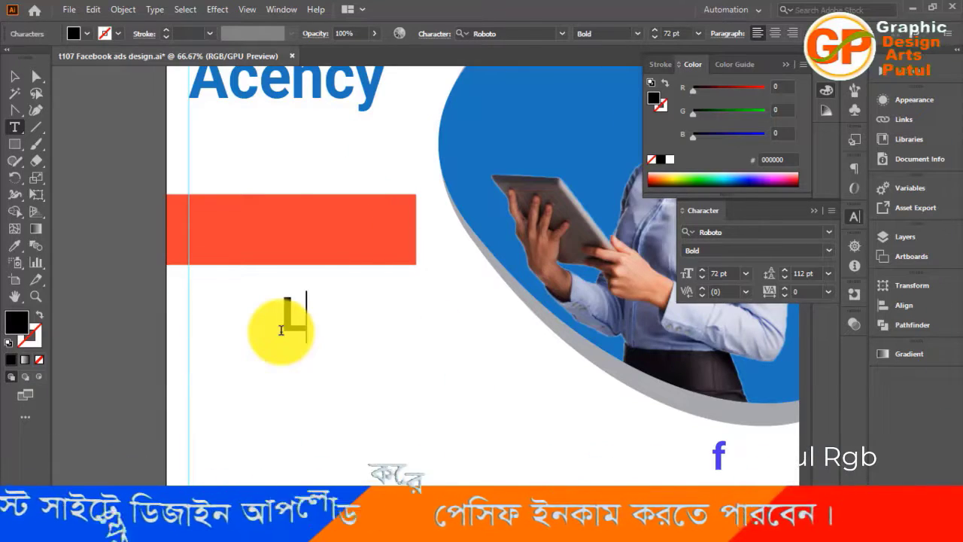
text(AR)
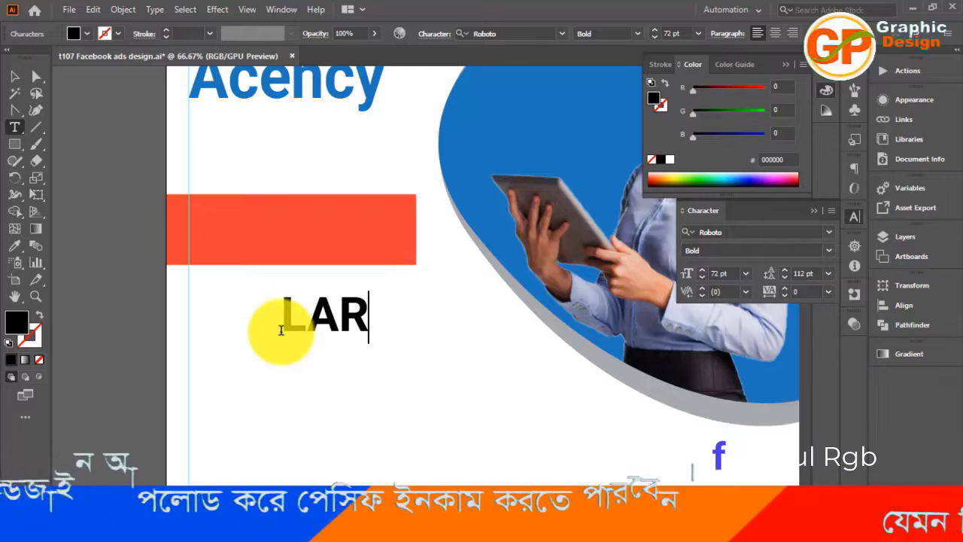
text(EN )
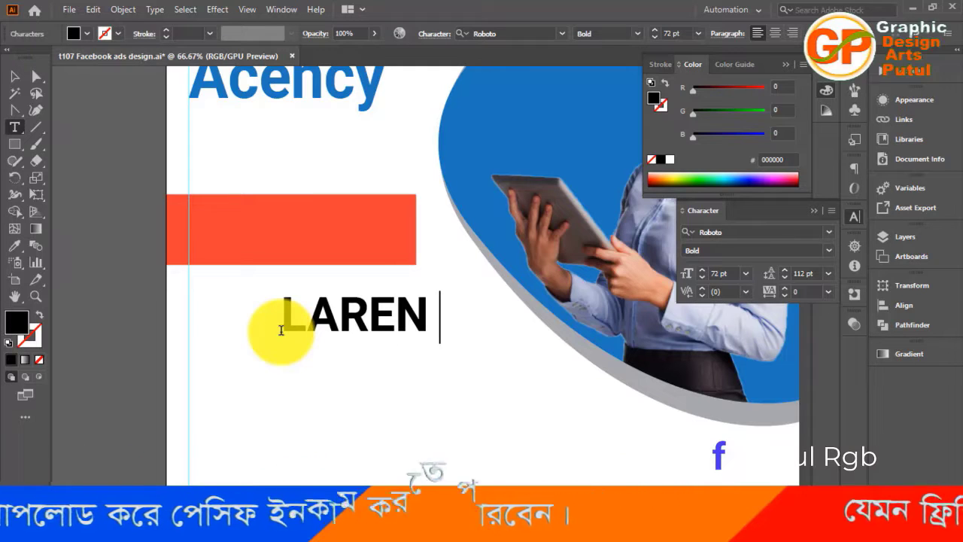
text(MORE)
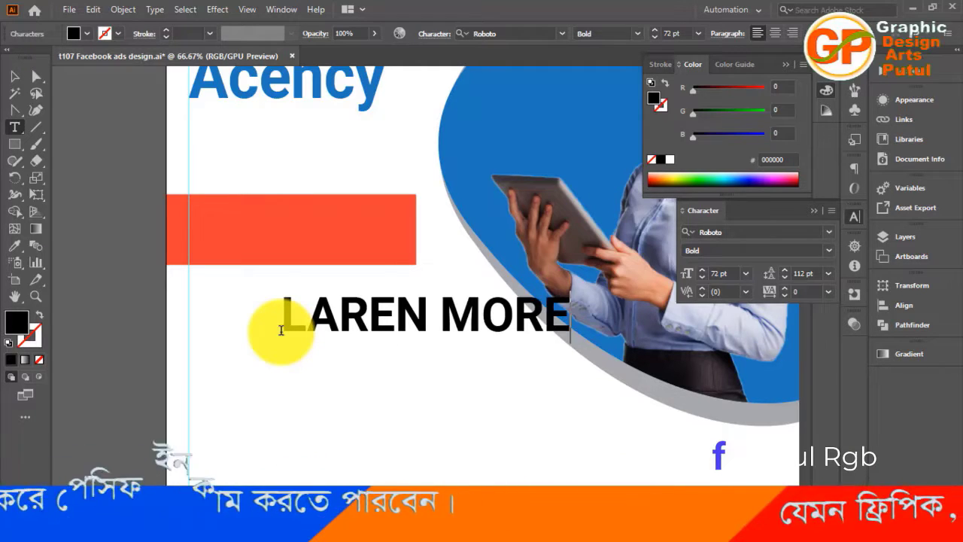
click(14, 76)
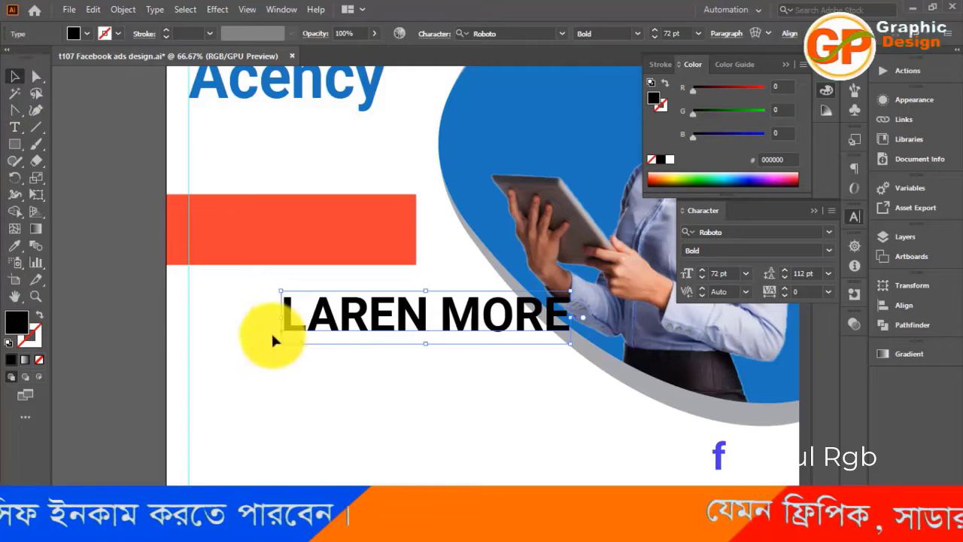
Place the "LAREN MORE" text on the red rectangle at 50 pt, starting at the left margin guide
drag(331, 323, 227, 232)
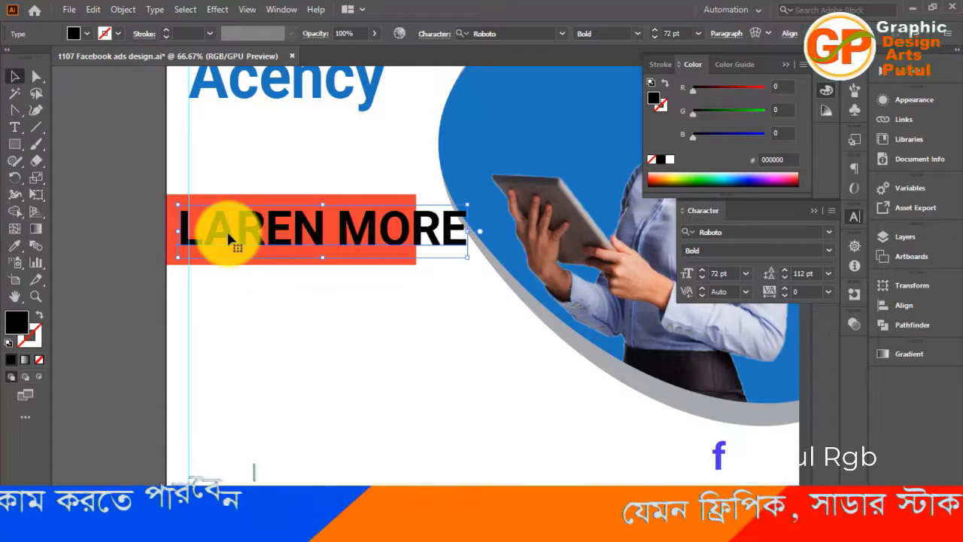
scroll(307, 419, up, 3)
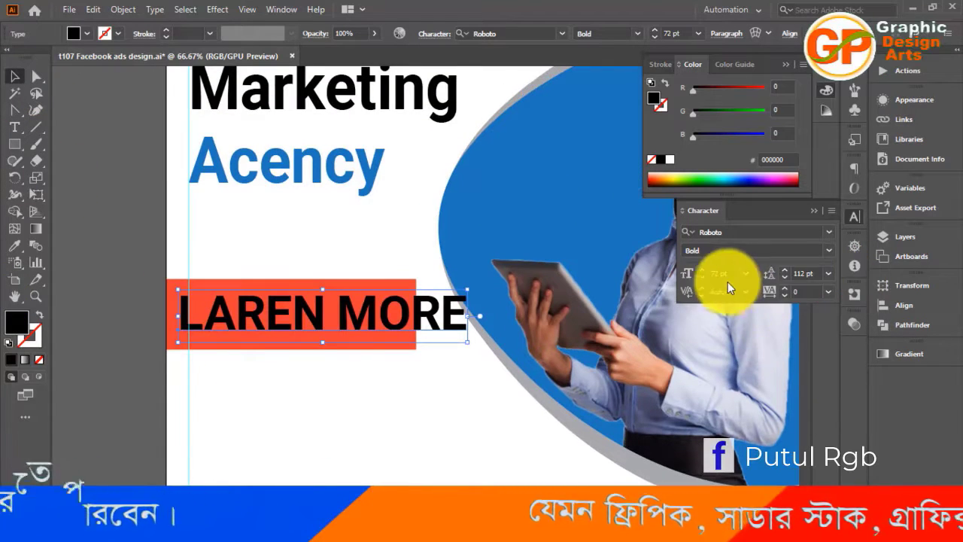
drag(699, 277, 699, 277)
scroll(449, 427, up, 2)
scroll(449, 427, down, 3)
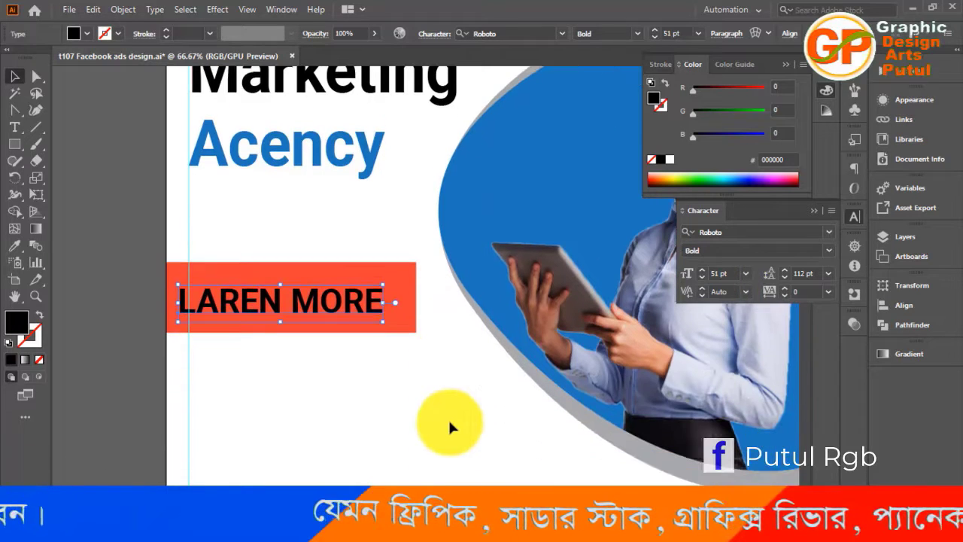
click(701, 277)
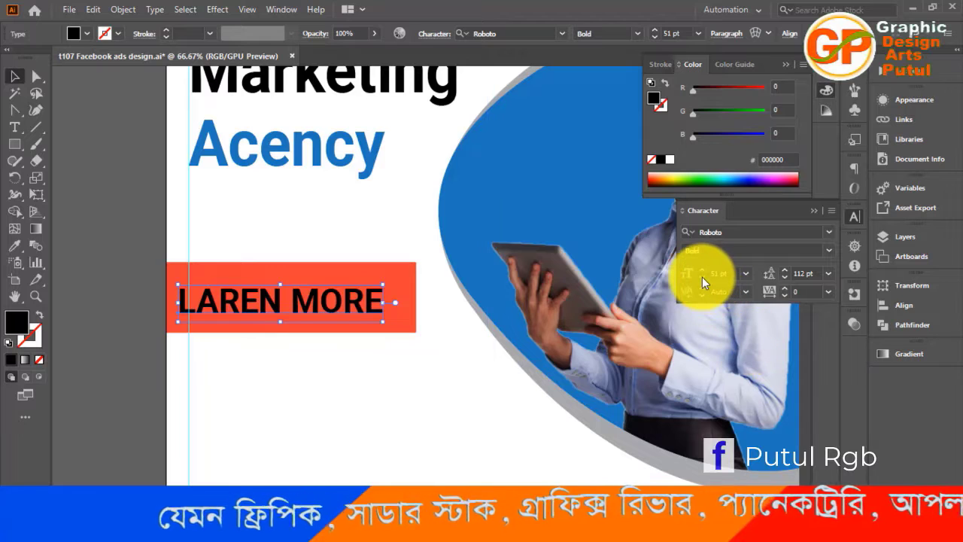
click(345, 374)
drag(274, 313, 286, 314)
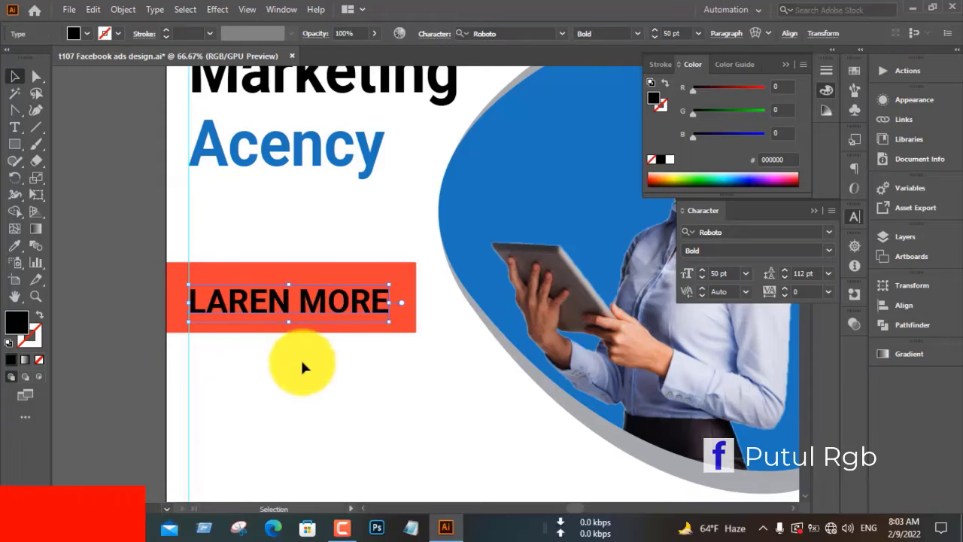
Shrink the red rectangle in height from above and below, and narrow its right side slightly to fit the text
scroll(301, 366, up, 1)
click(304, 301)
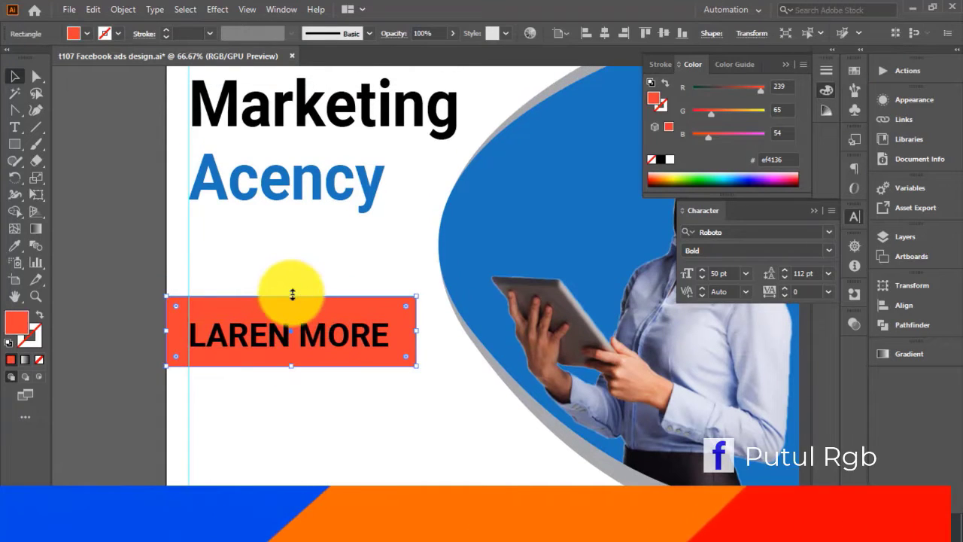
drag(290, 296, 296, 314)
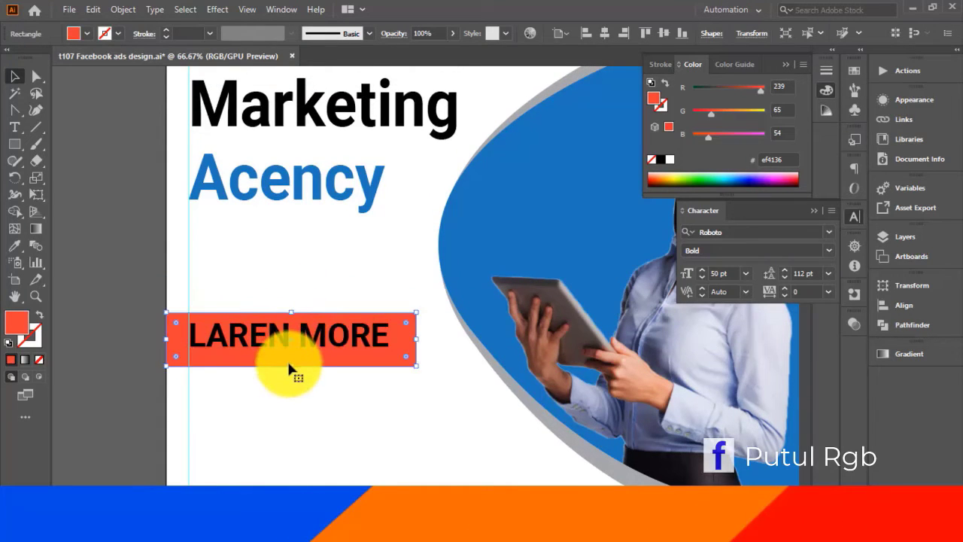
drag(291, 367, 292, 353)
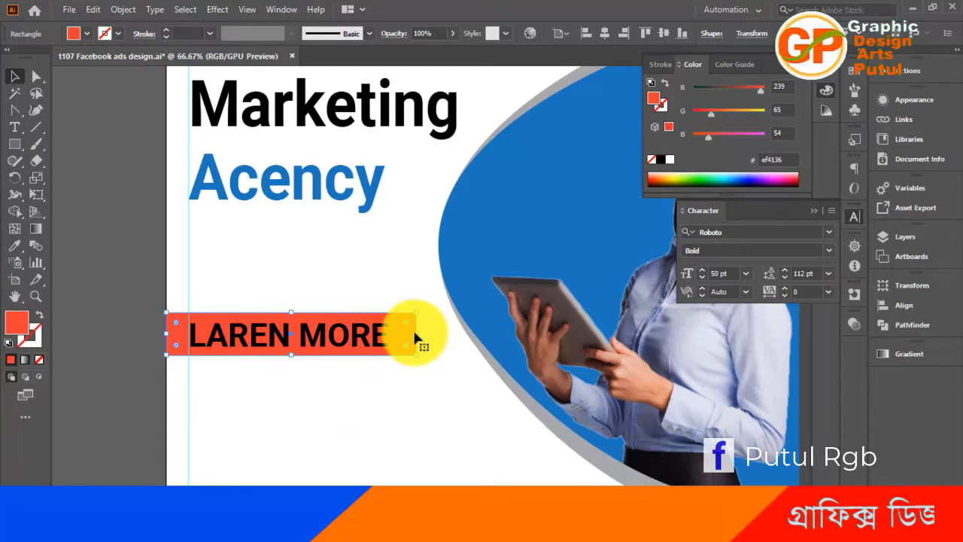
drag(415, 333, 408, 334)
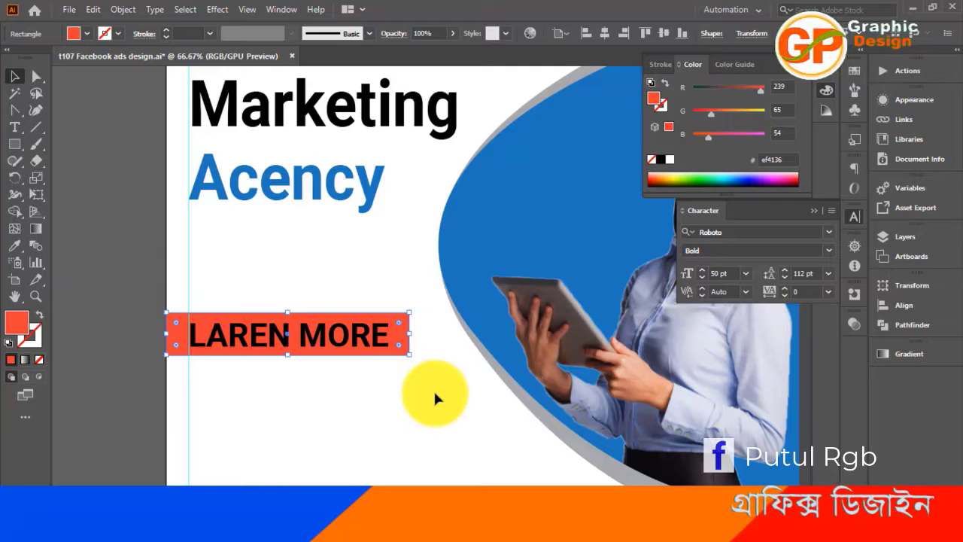
key(ctrl+plus)
key(ctrl+plus)
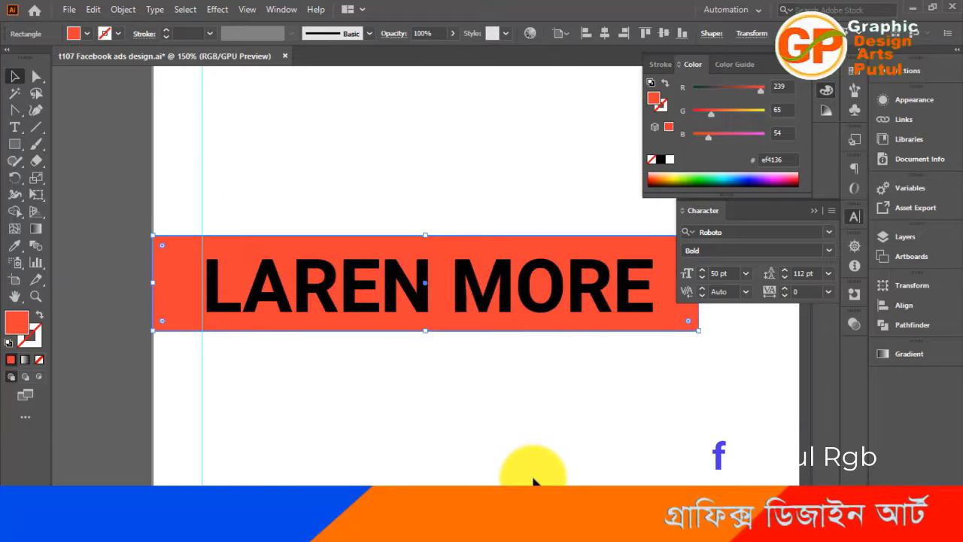
drag(540, 440, 332, 474)
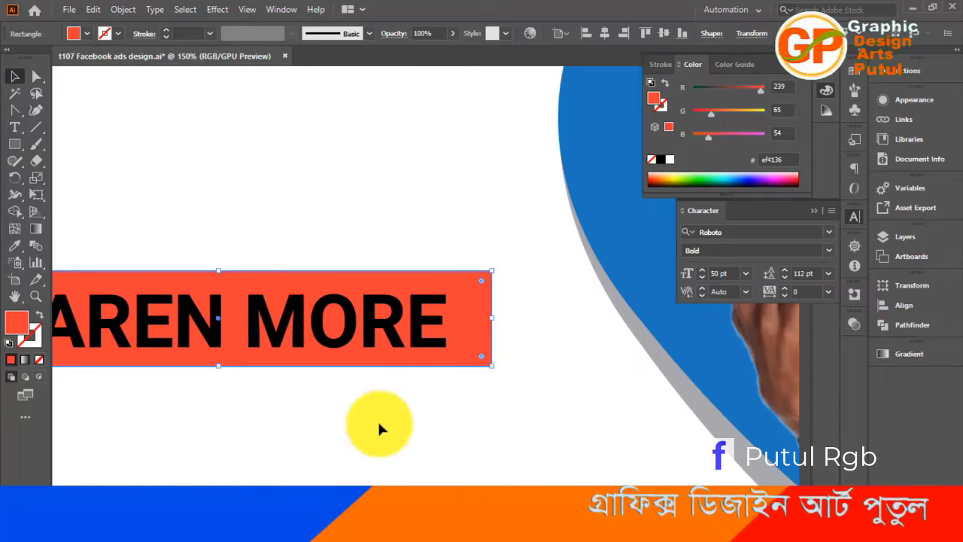
click(429, 432)
key(a)
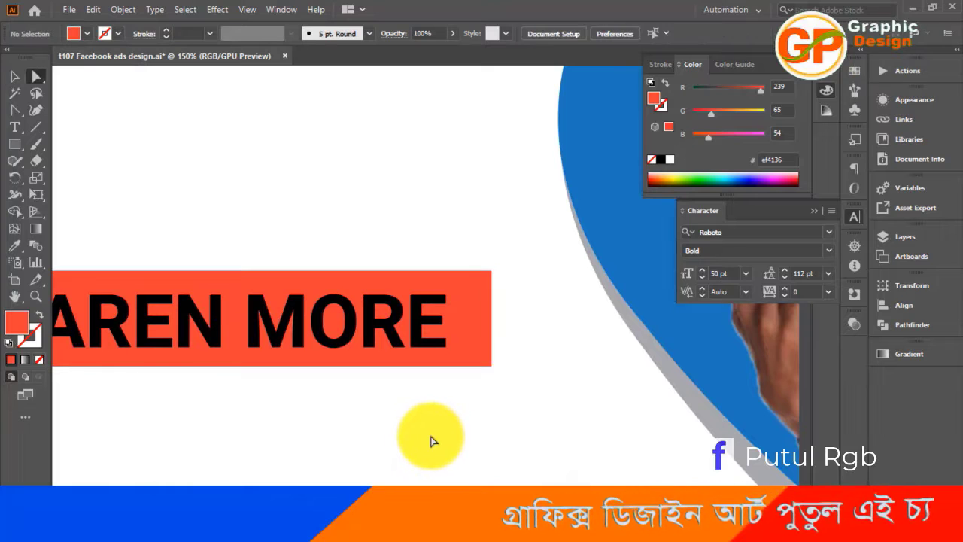
drag(538, 257, 486, 397)
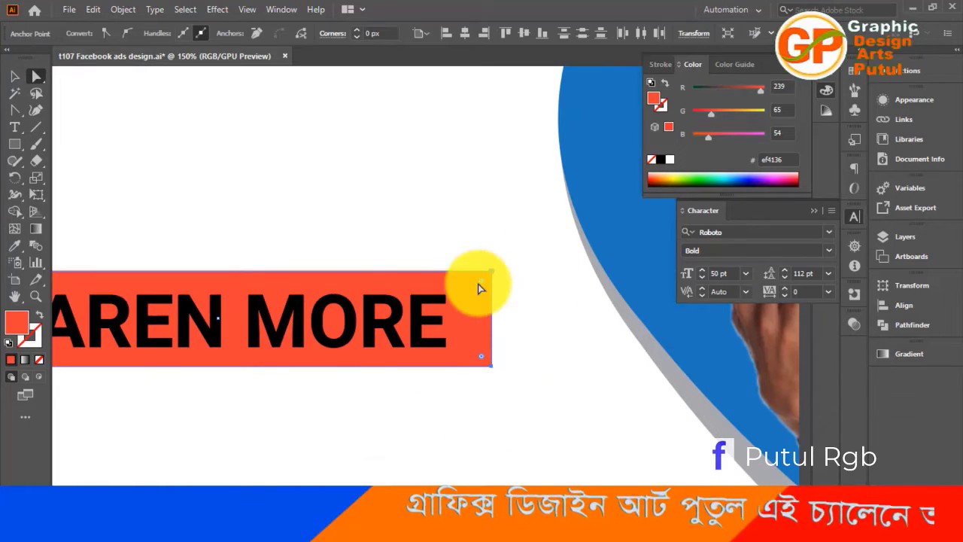
drag(481, 284, 503, 279)
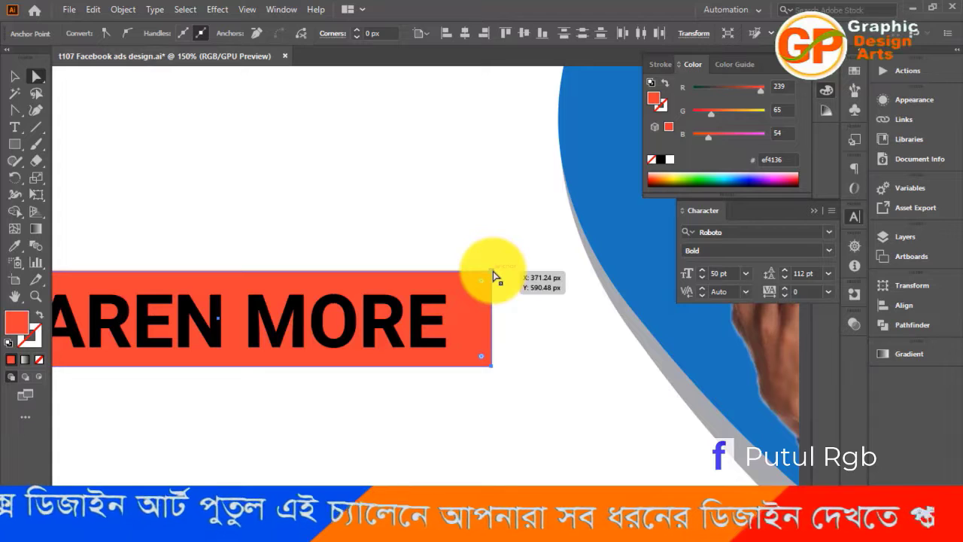
drag(492, 270, 475, 271)
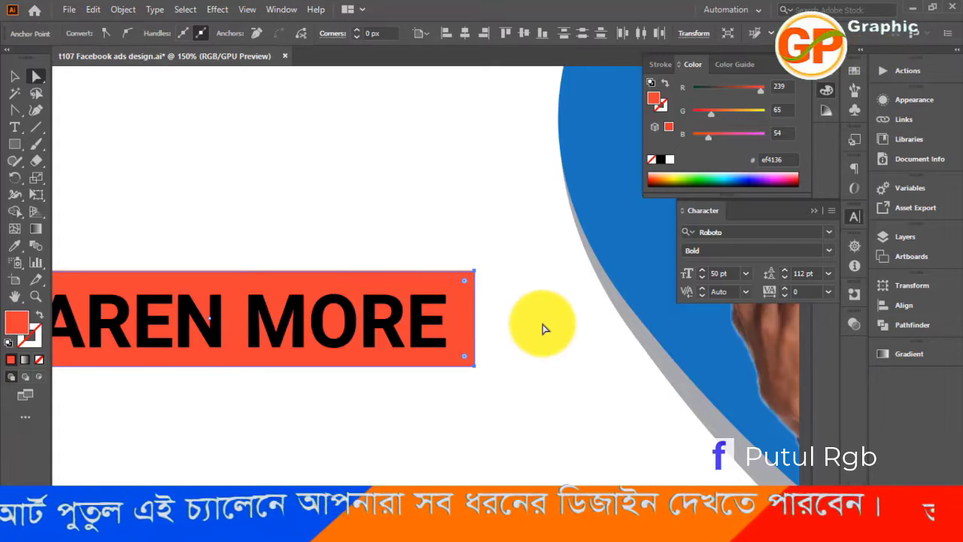
key(ctrl+z)
click(519, 297)
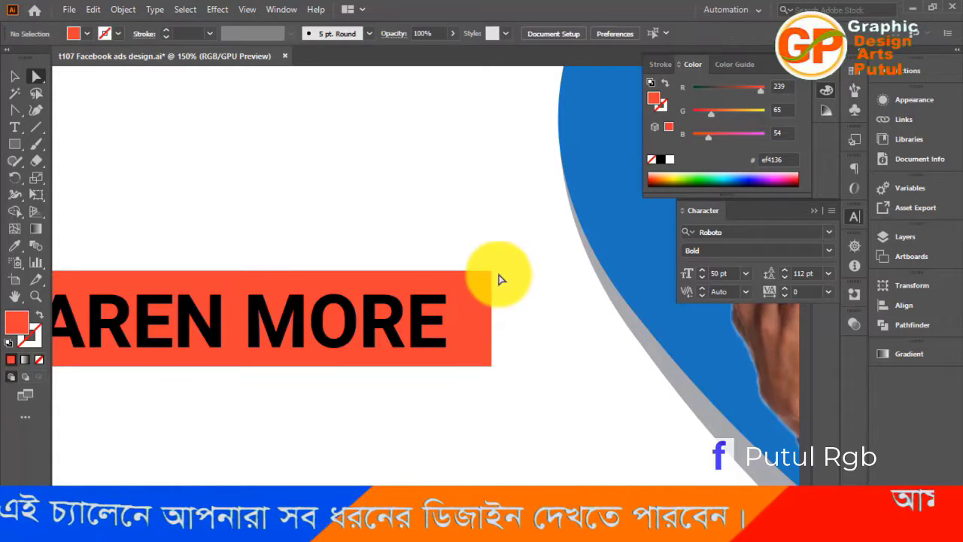
Slant the red rectangle's right end by moving its upper corner inward, and round both right corners to about 14.9 px
drag(492, 272, 463, 271)
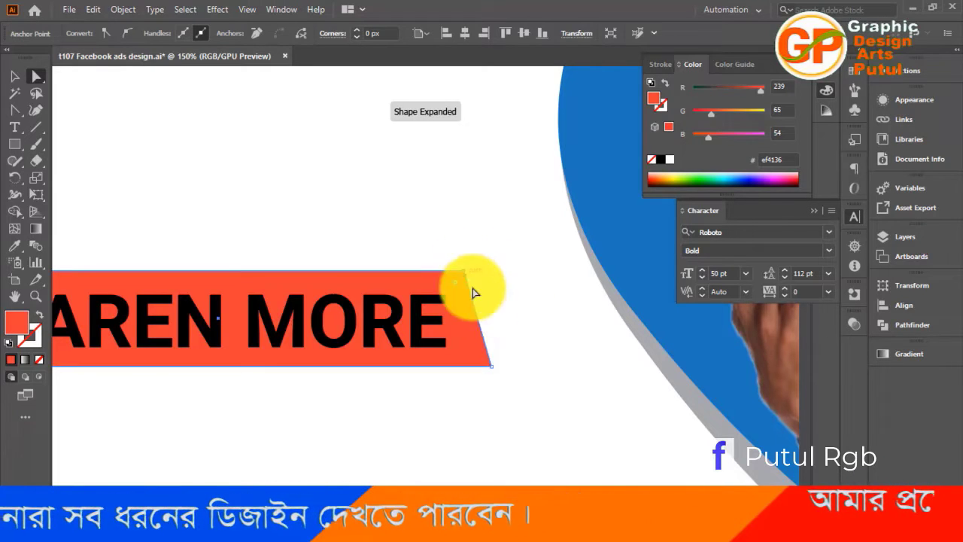
click(529, 349)
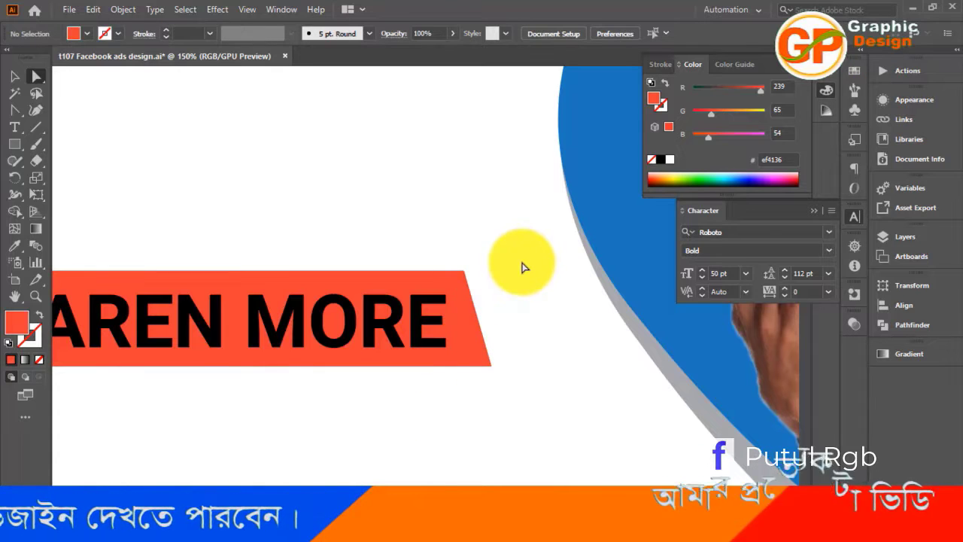
drag(493, 412, 464, 400)
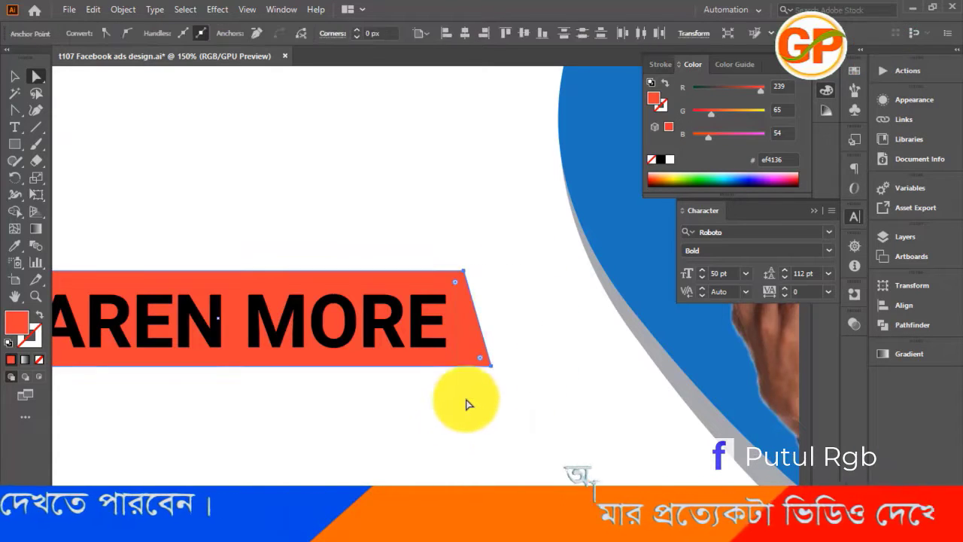
drag(458, 283, 438, 292)
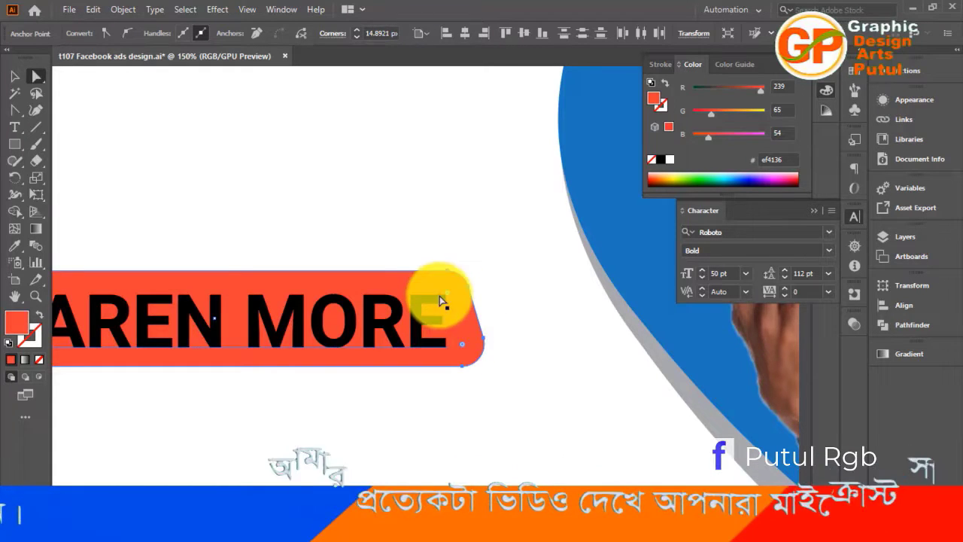
click(505, 394)
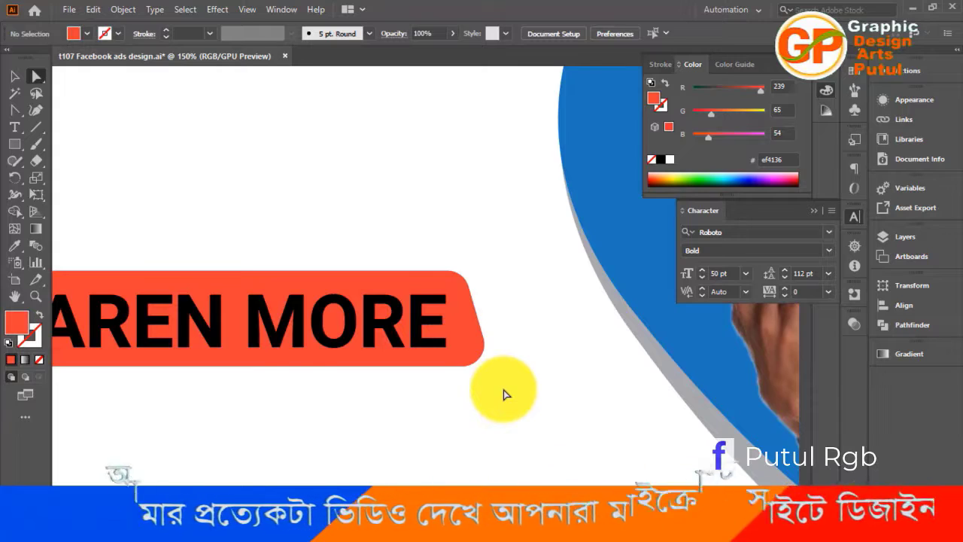
key(ctrl+minus)
key(ctrl+minus)
click(15, 77)
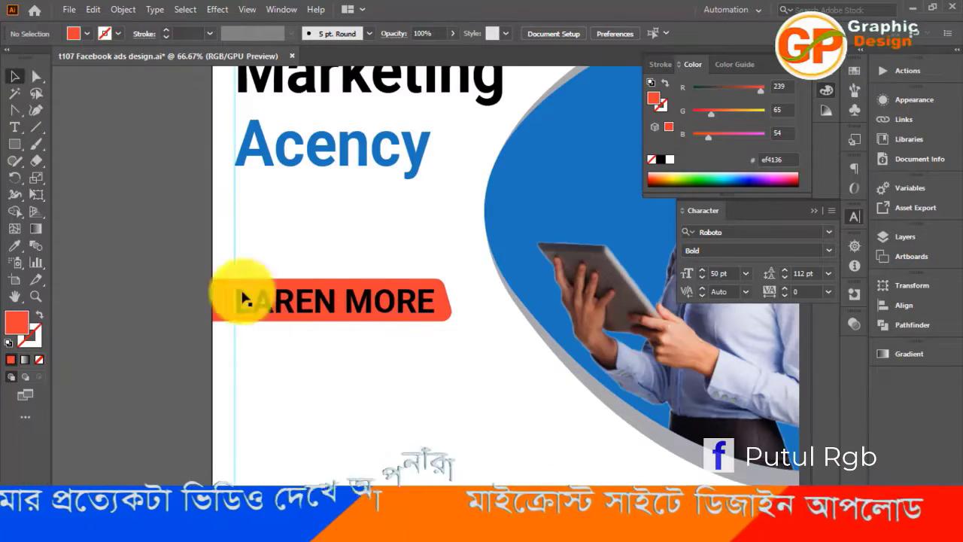
Add a slightly larger copy of the red label shape directly behind it, filled with gray a7a9ac
click(448, 319)
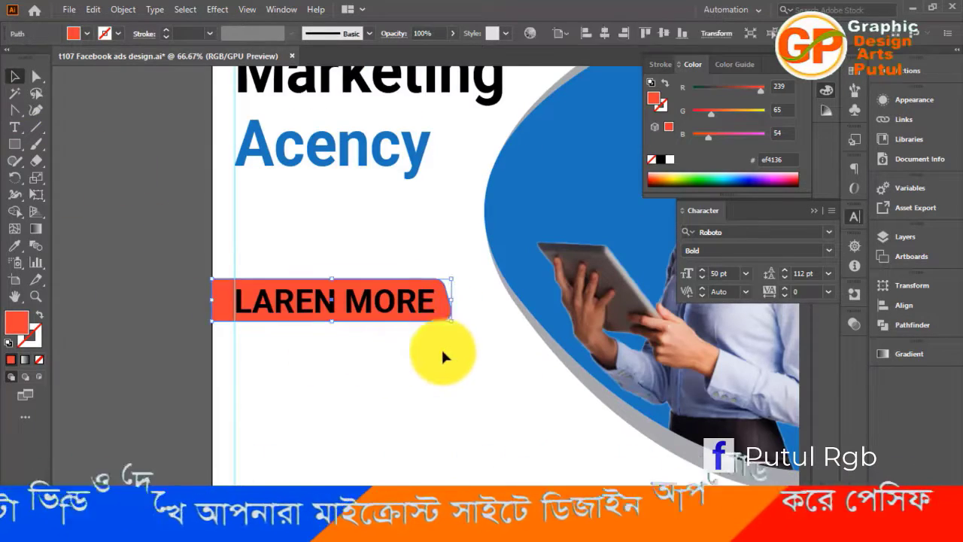
key(a)
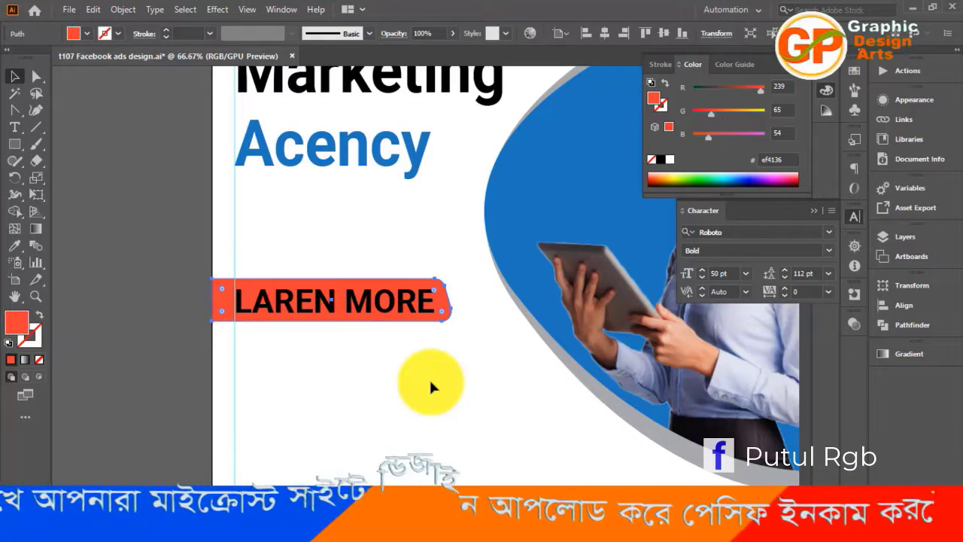
key(v)
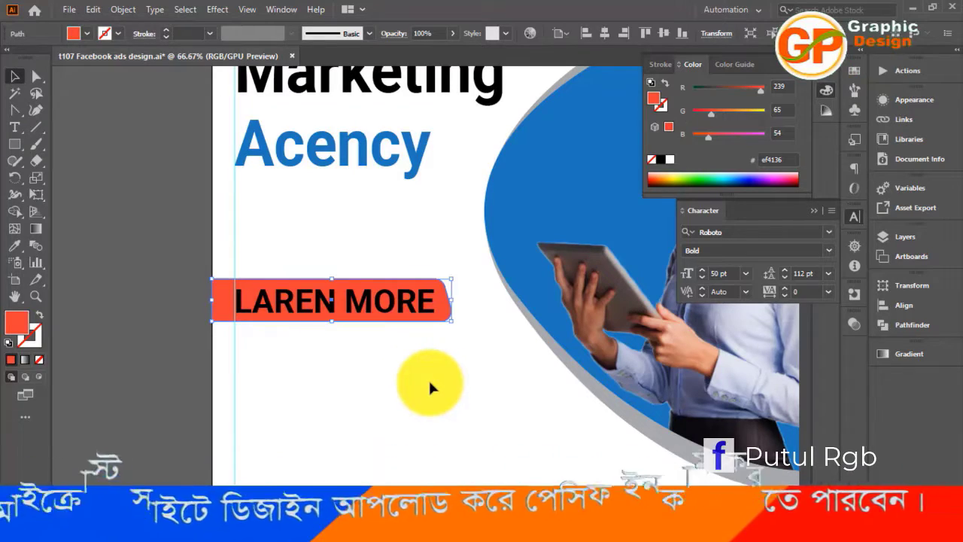
click(87, 33)
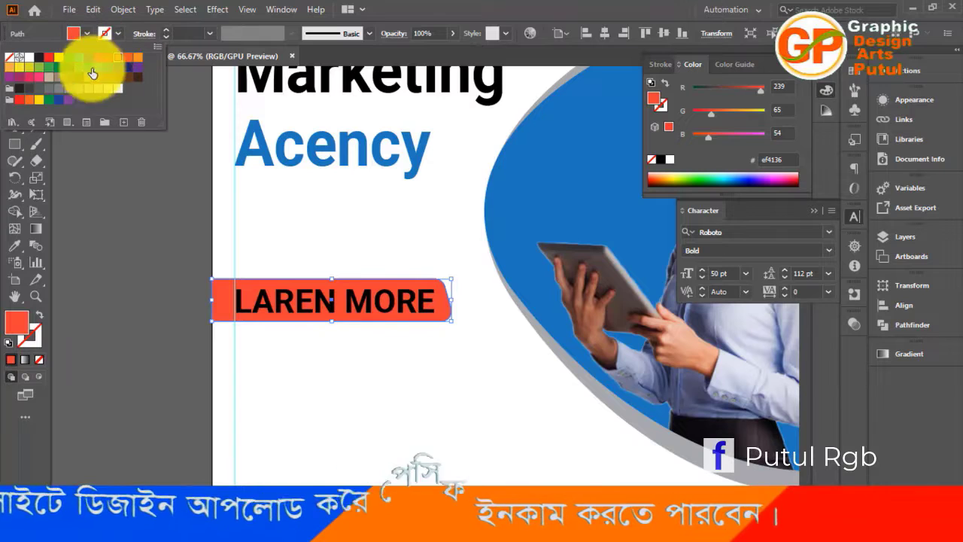
click(76, 88)
click(120, 254)
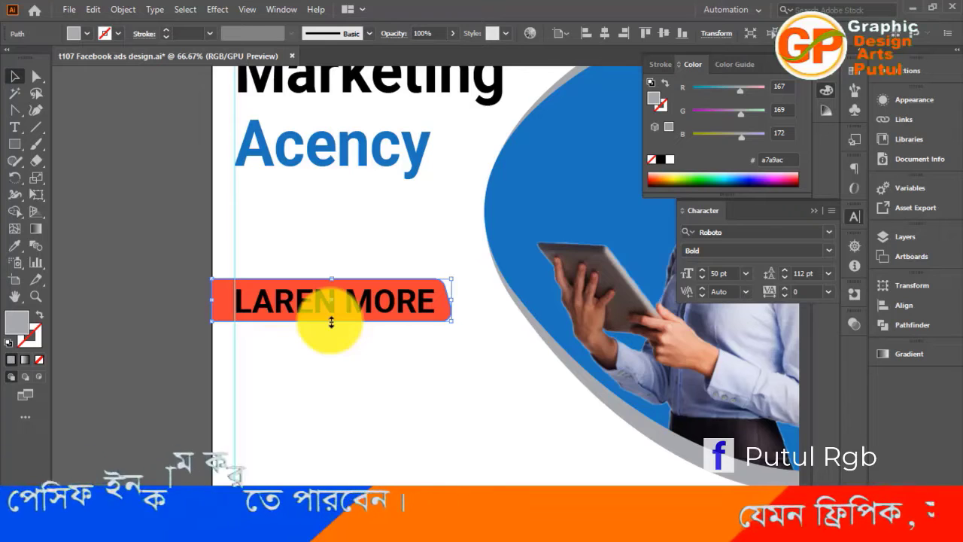
drag(330, 321, 318, 333)
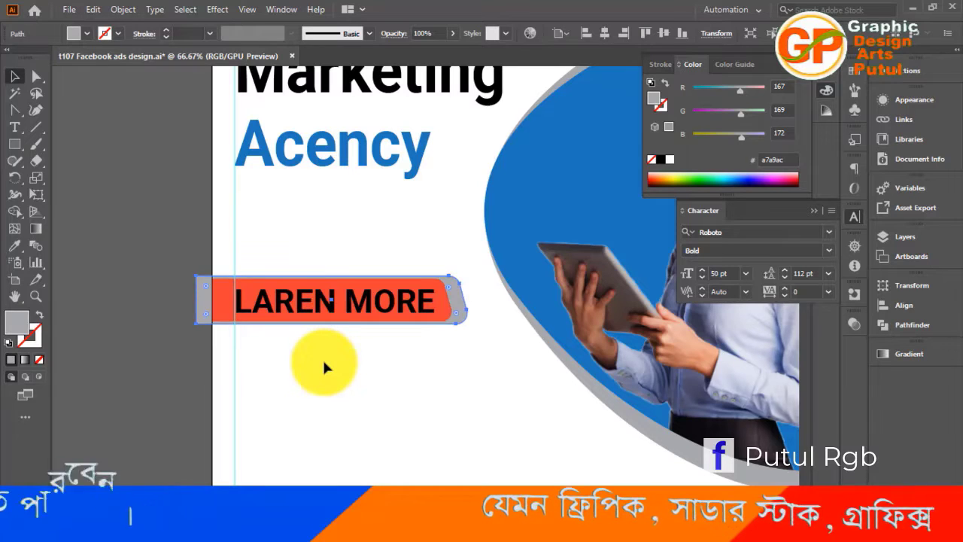
Narrow the gray shape so a thin border shows at the label's slanted end and its other end meets the artboard edge
key(ctrl+0)
key(ctrl+1)
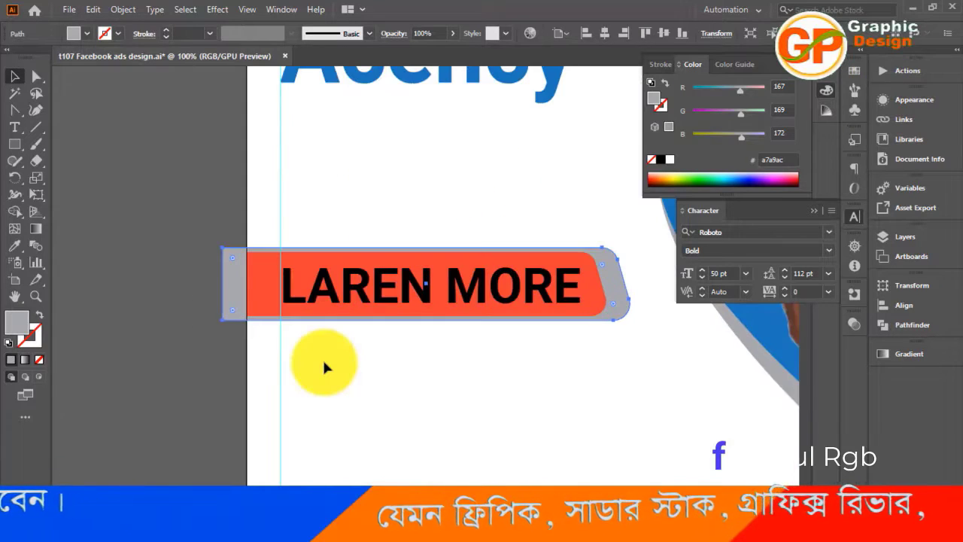
key(ctrl+equal)
drag(440, 391, 292, 428)
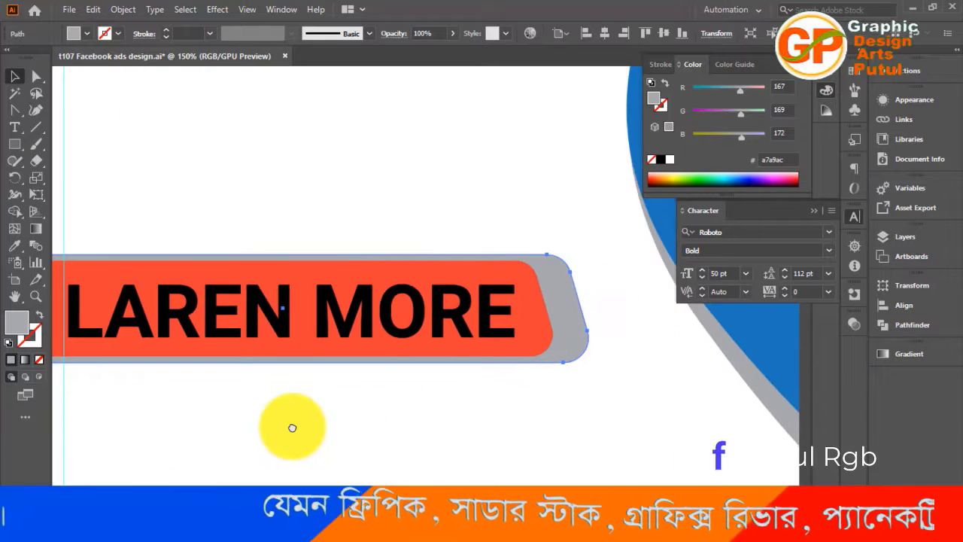
click(638, 357)
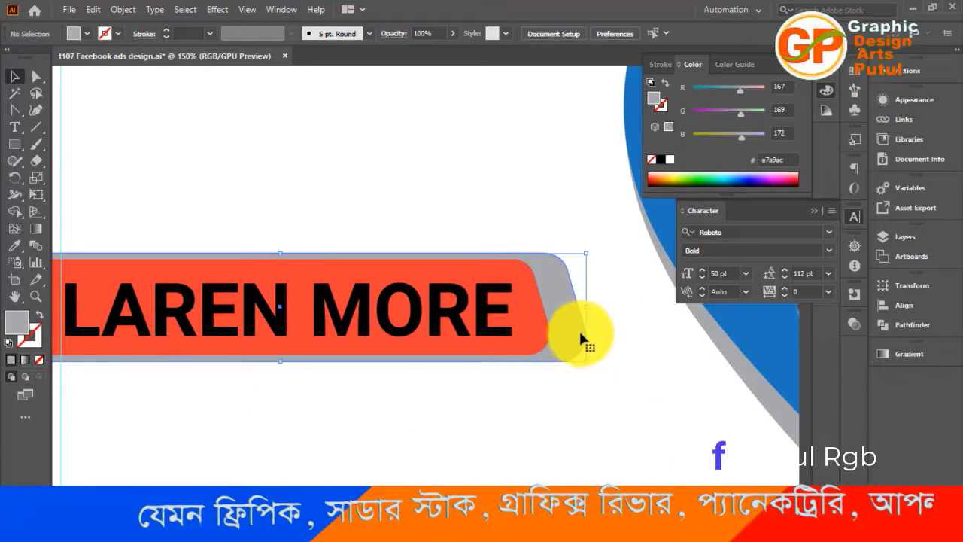
drag(585, 307, 558, 308)
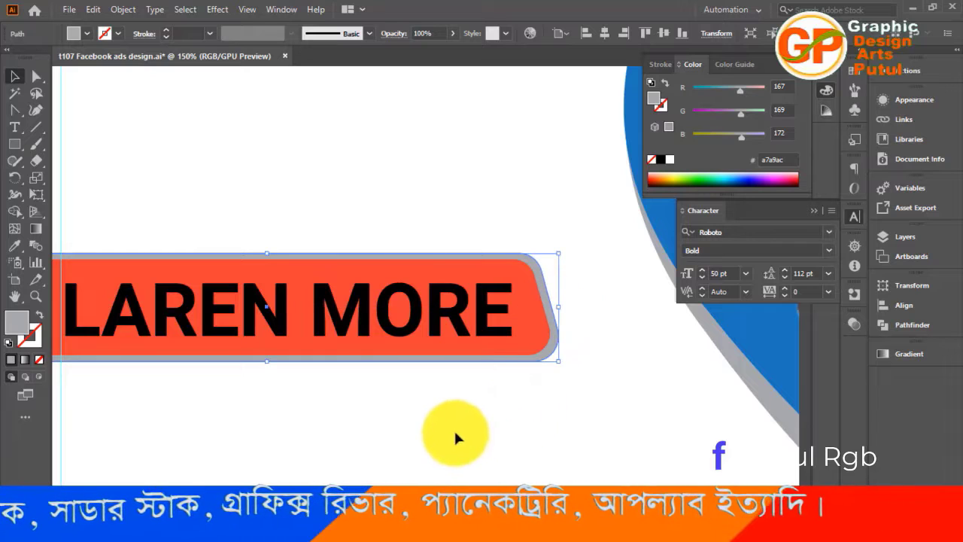
drag(304, 459, 458, 460)
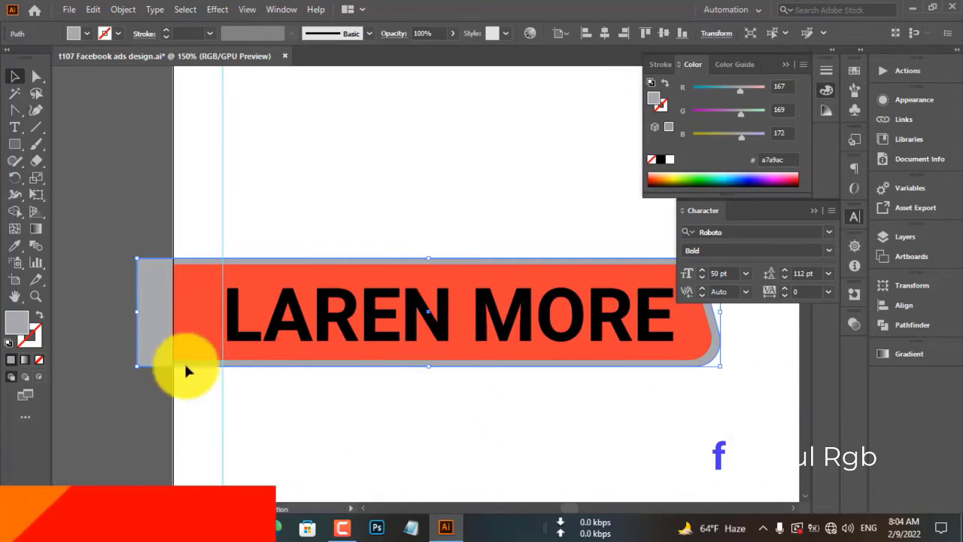
drag(138, 312, 172, 316)
click(304, 408)
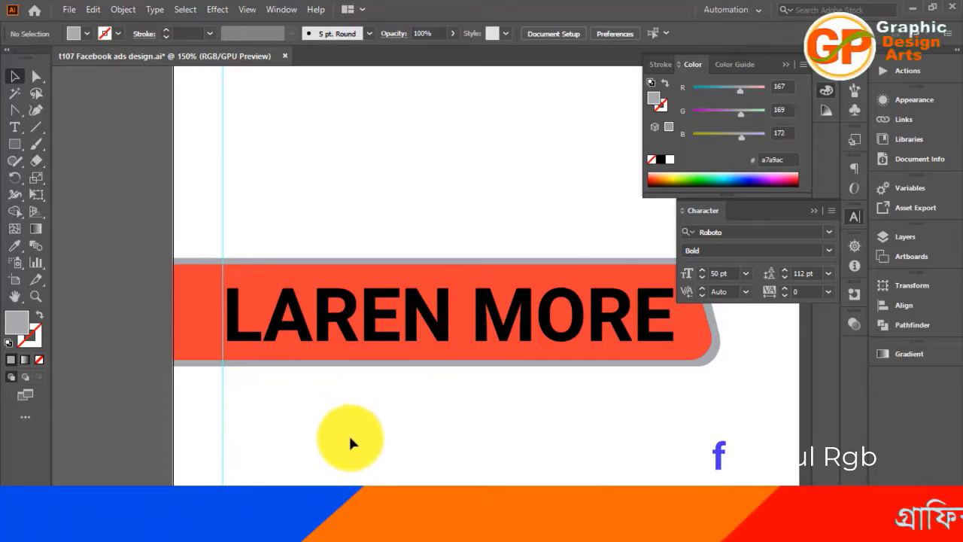
Lower the gray shape's upper edge to thin the border above the red label, making the shape about 71.6 px high
scroll(373, 440, up, 1)
scroll(374, 441, up, 1)
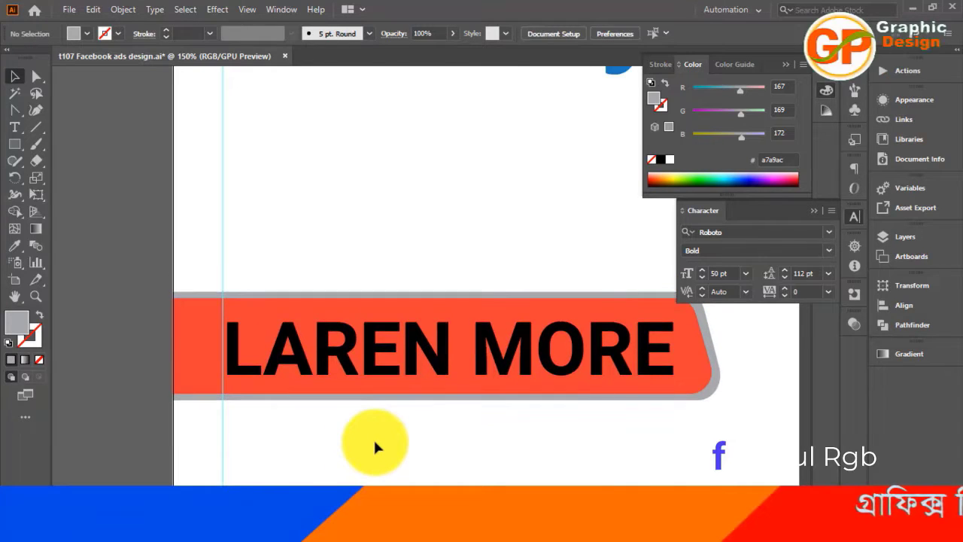
scroll(375, 442, up, 2)
scroll(370, 439, down, 3)
key(ctrl+minus)
key(ctrl+minus)
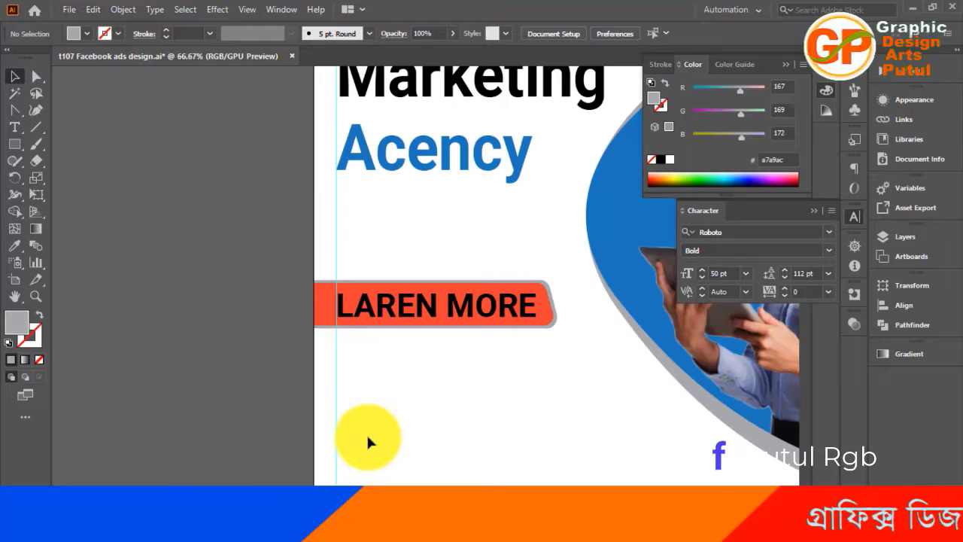
key(ctrl+plus)
key(ctrl+plus)
key(ctrl+plus)
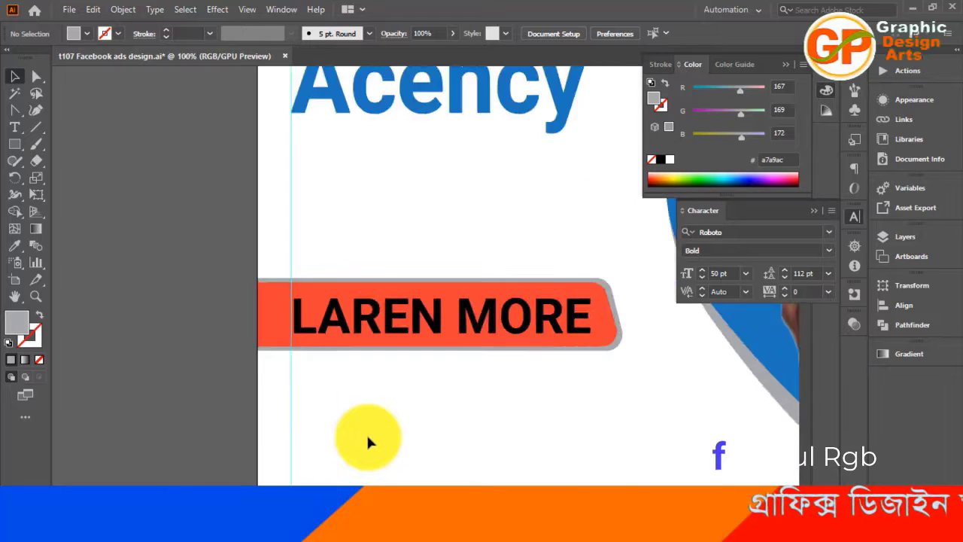
drag(397, 413, 303, 485)
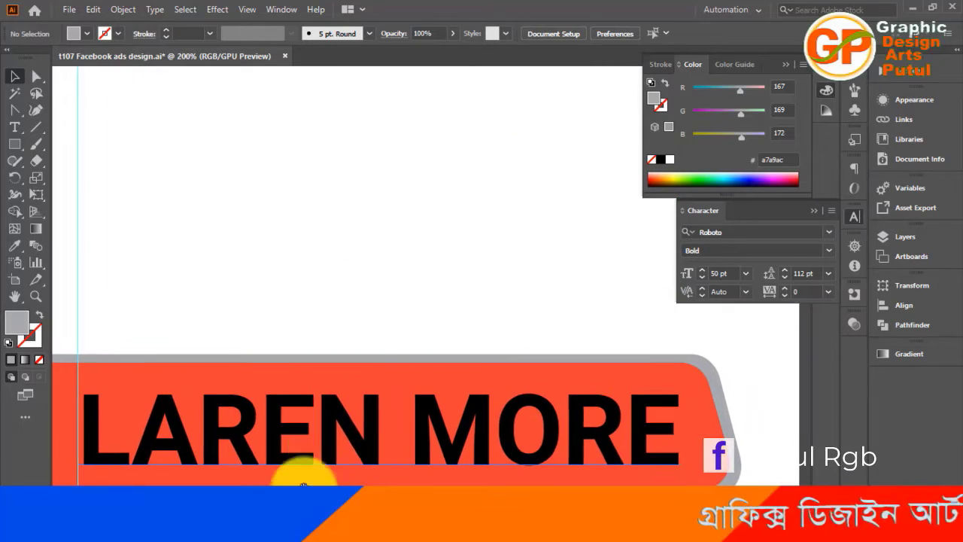
click(356, 366)
click(374, 359)
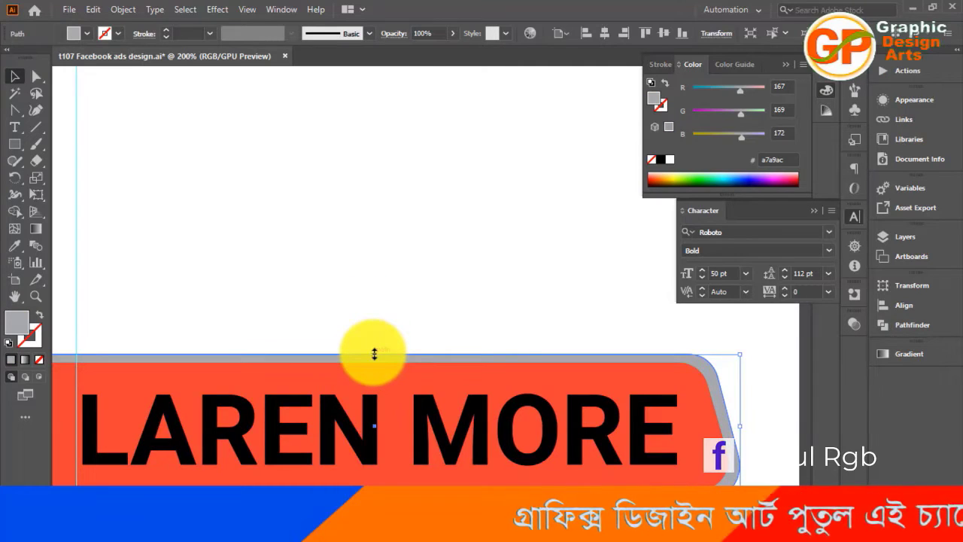
drag(374, 354, 375, 361)
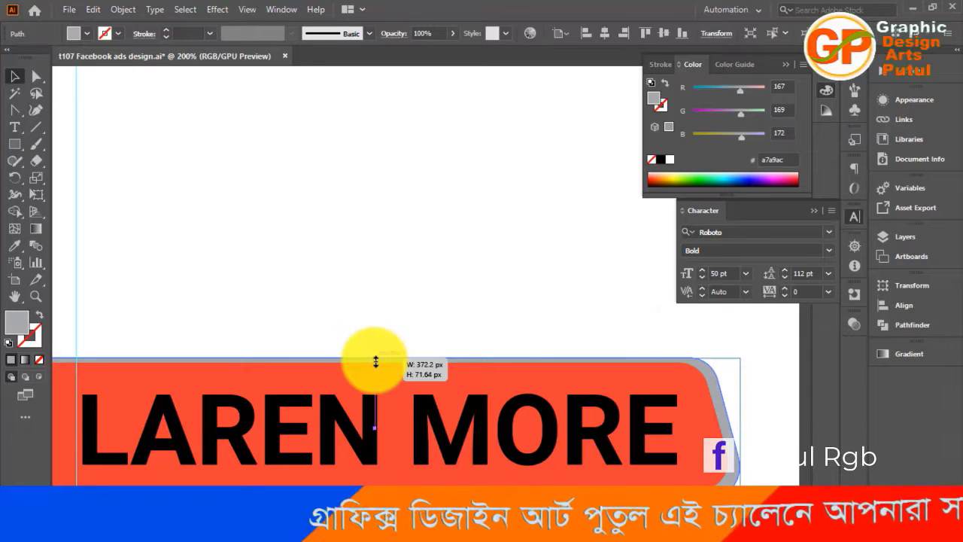
click(390, 310)
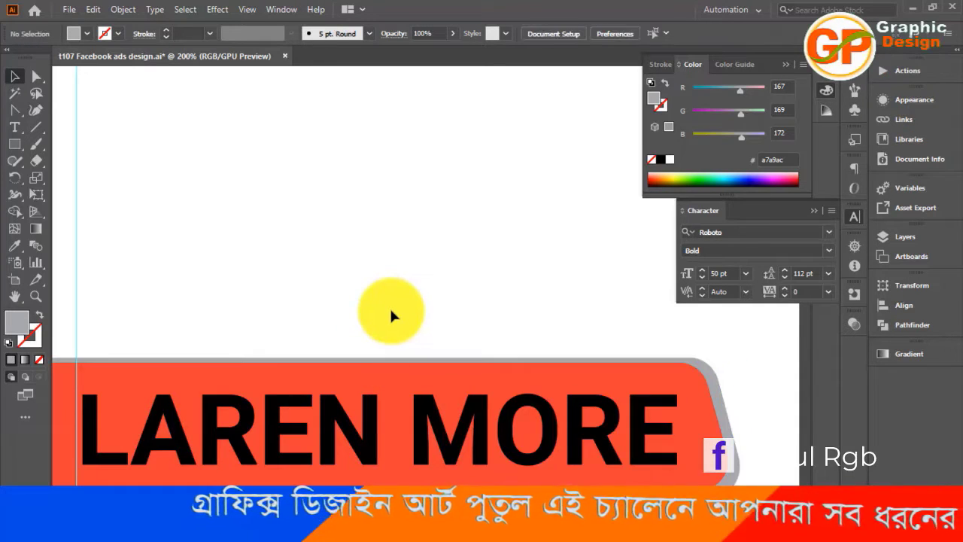
Extend the gray shape's lower edge slightly downward to thicken the border beneath the red label
key(ctrl+minus)
key(ctrl+minus)
key(ctrl+minus)
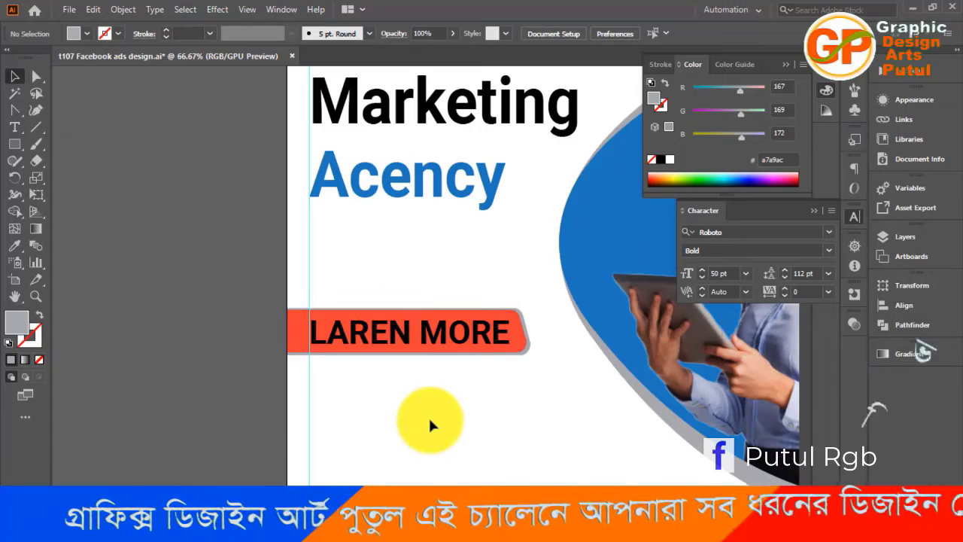
key(ctrl+plus)
key(ctrl+plus)
key(ctrl+plus)
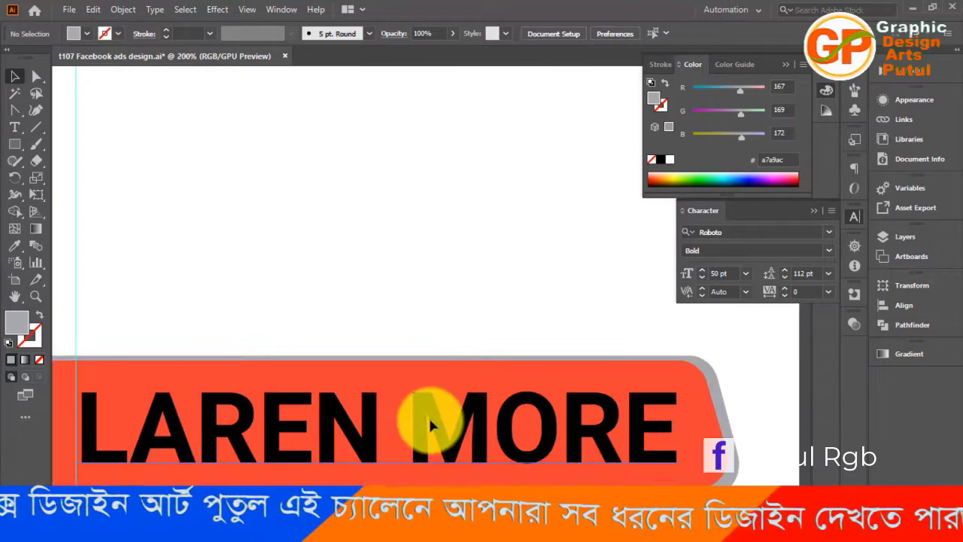
scroll(376, 369, down, 2)
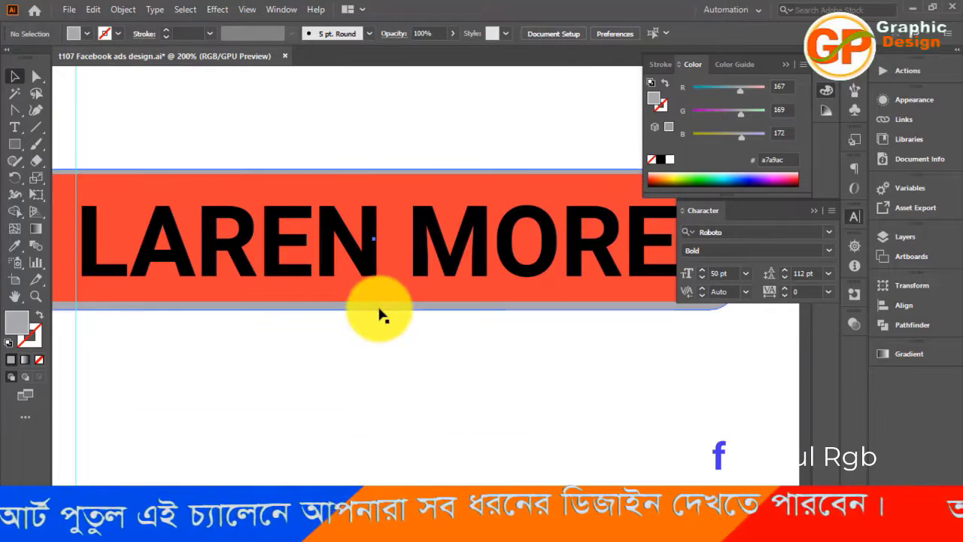
click(380, 316)
drag(376, 311, 376, 316)
click(394, 366)
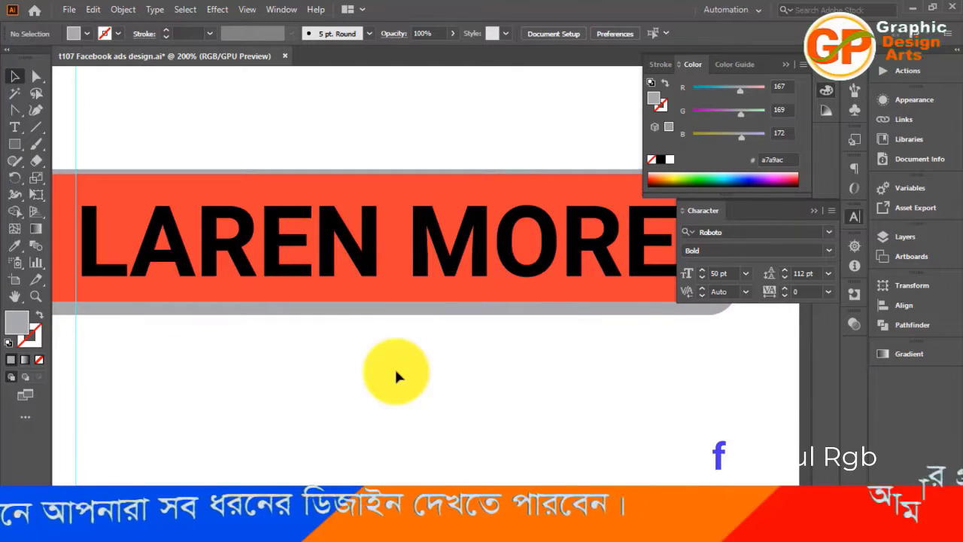
Change the fill of the "LAREN MORE" text to white
key(ctrl+minus)
key(ctrl+minus)
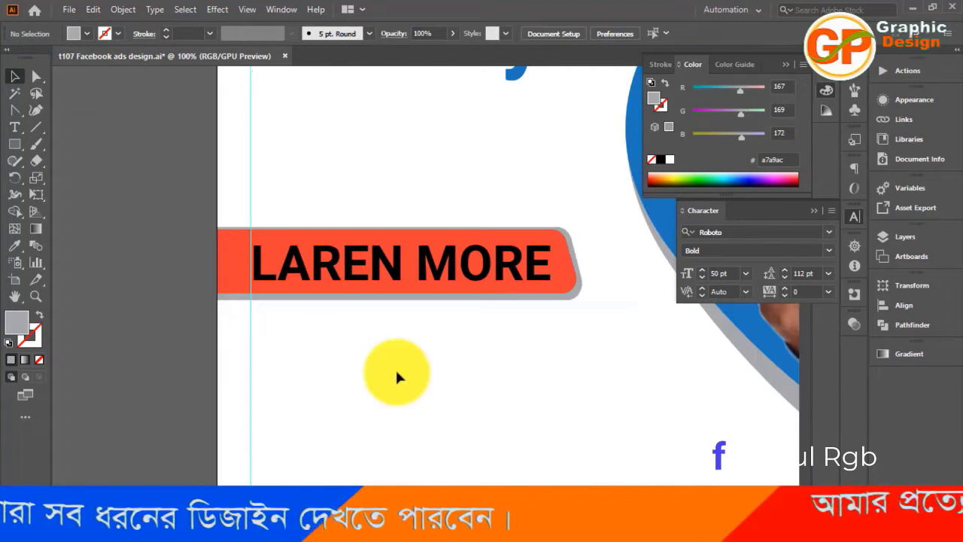
scroll(395, 367, up, 1)
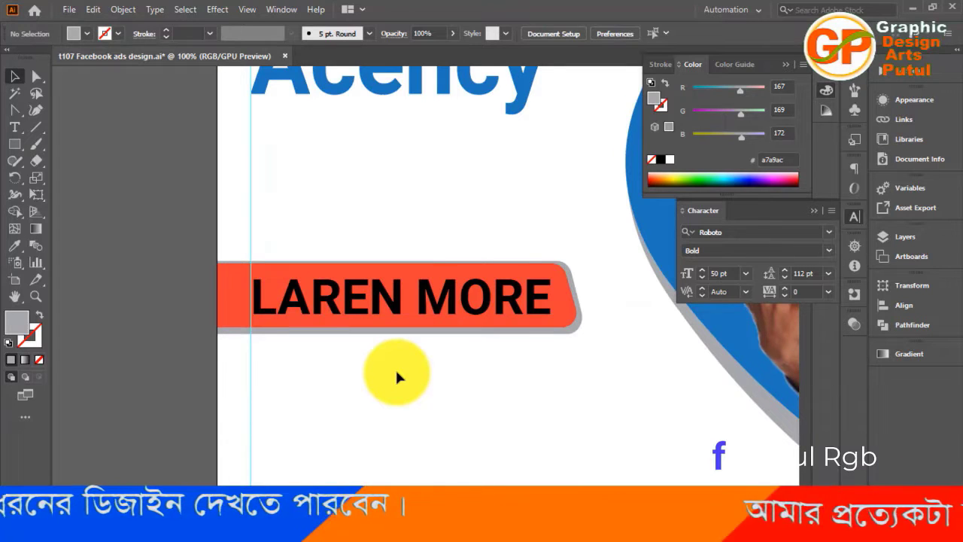
key(ctrl+minus)
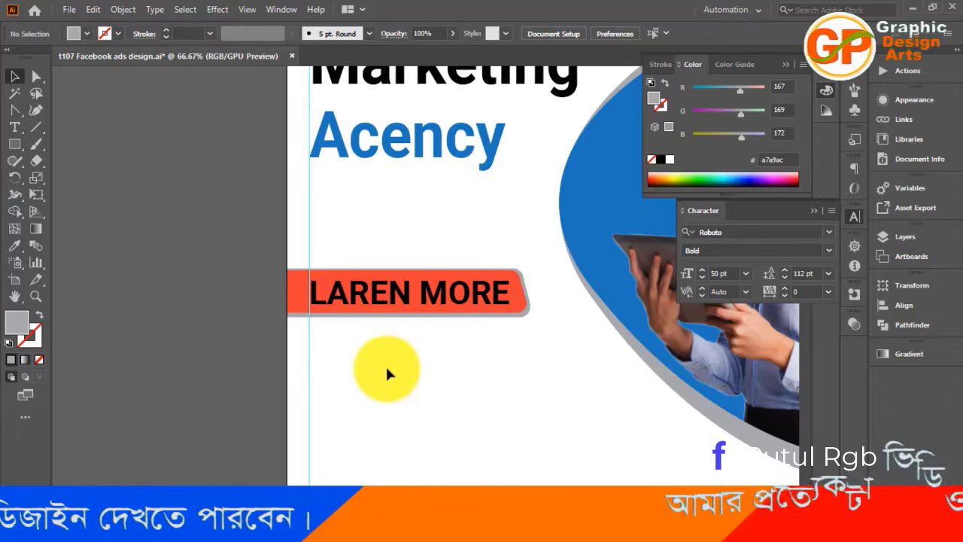
drag(368, 421, 298, 415)
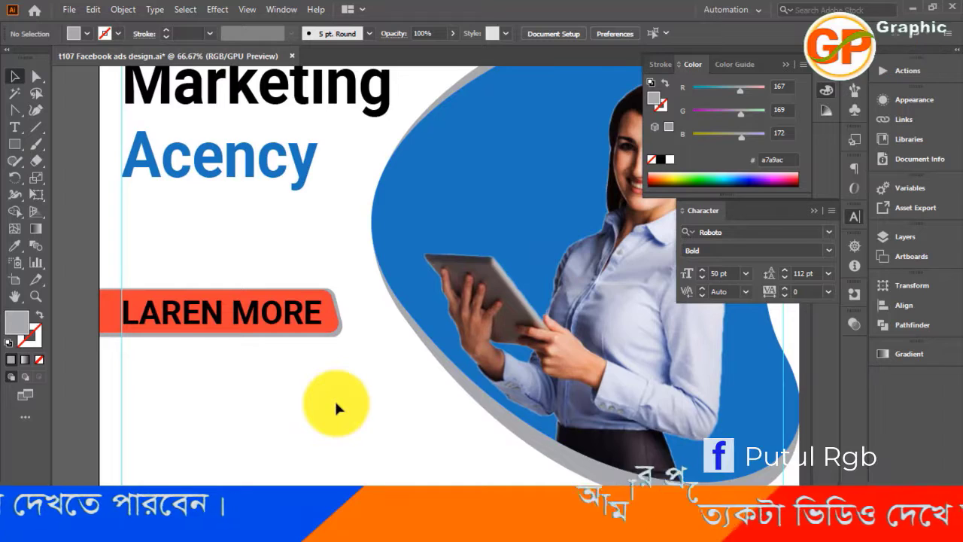
key(ctrl+minus)
key(ctrl+minus)
key(ctrl+minus)
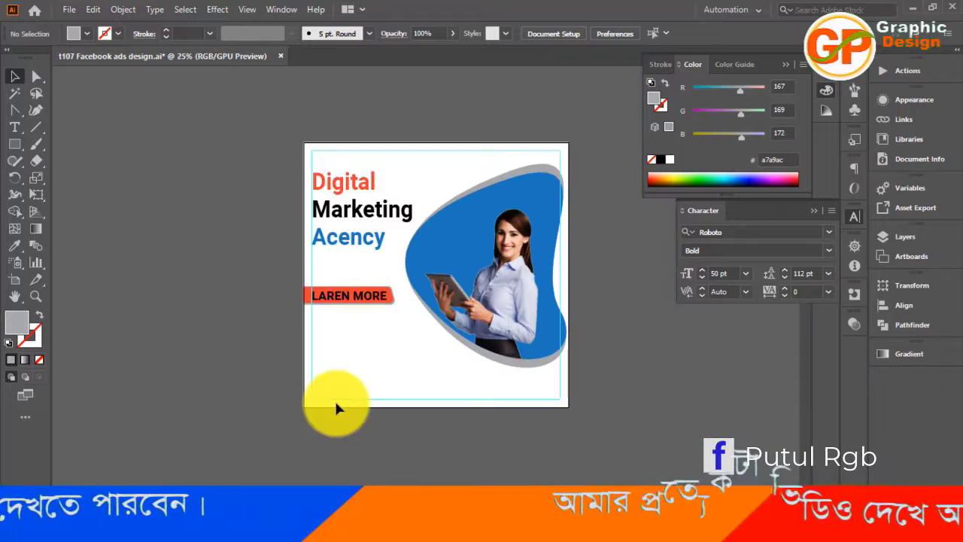
click(383, 301)
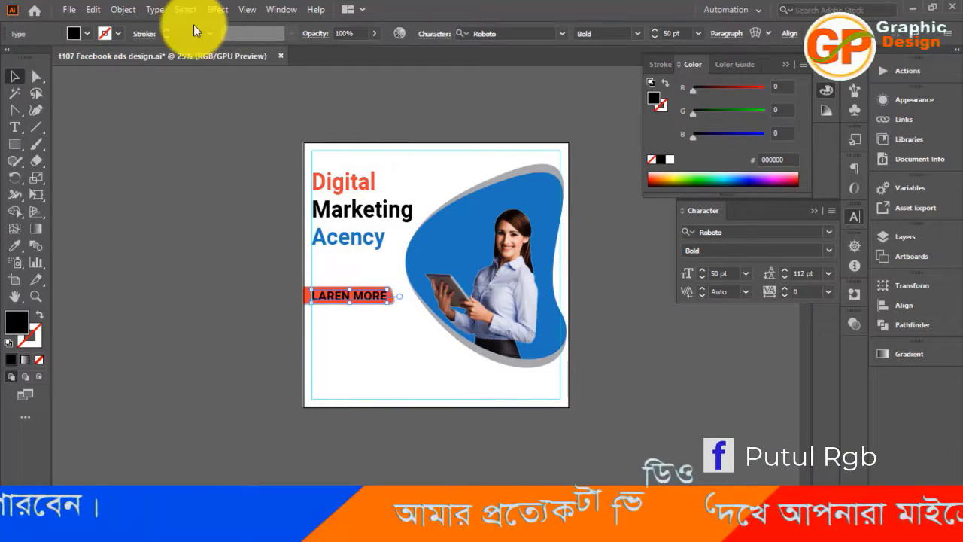
click(85, 31)
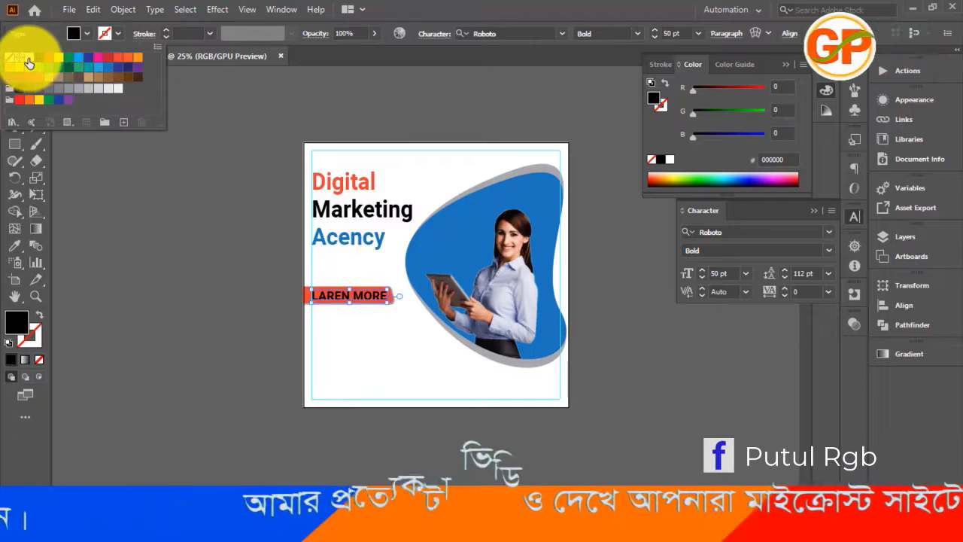
click(29, 57)
click(201, 291)
click(201, 288)
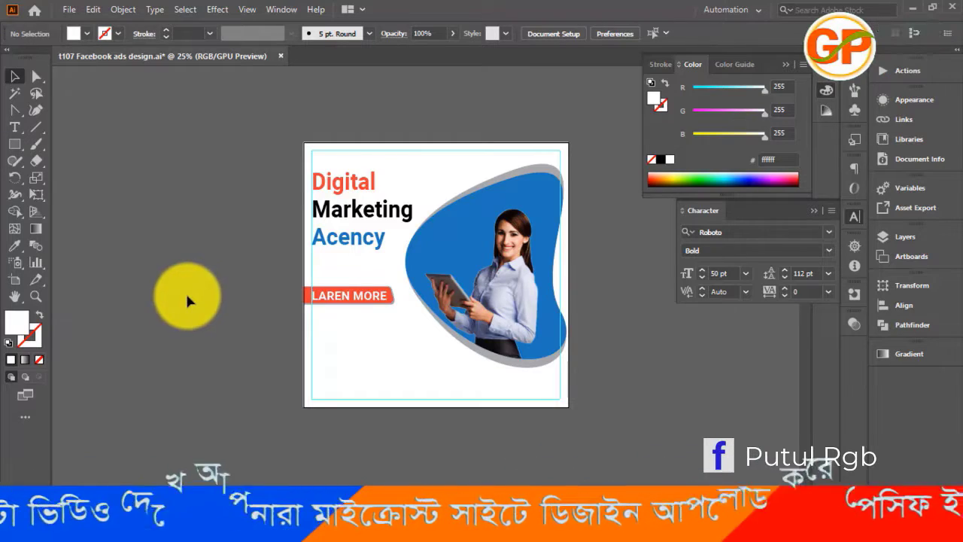
Set the font style of the "LAREN MORE" text to Roboto Regular
click(336, 299)
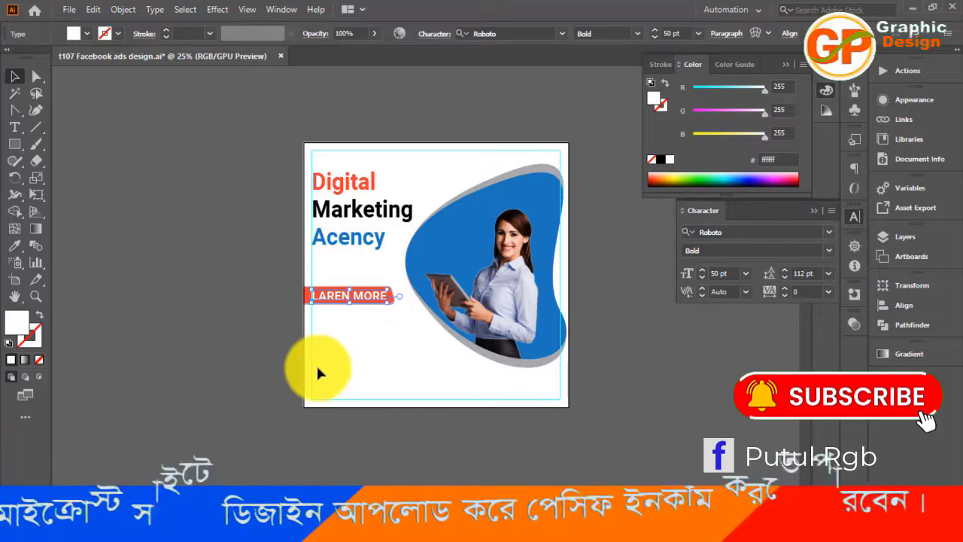
click(828, 252)
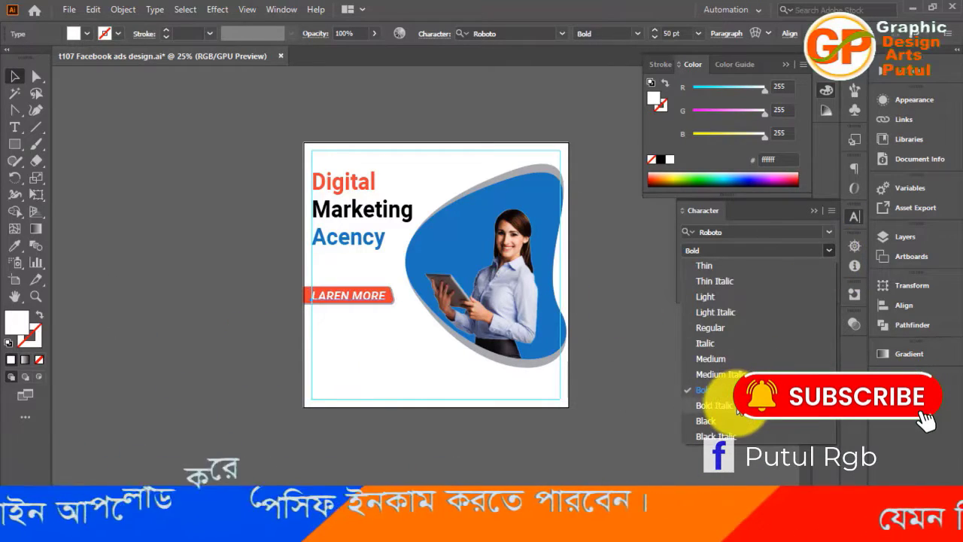
click(717, 331)
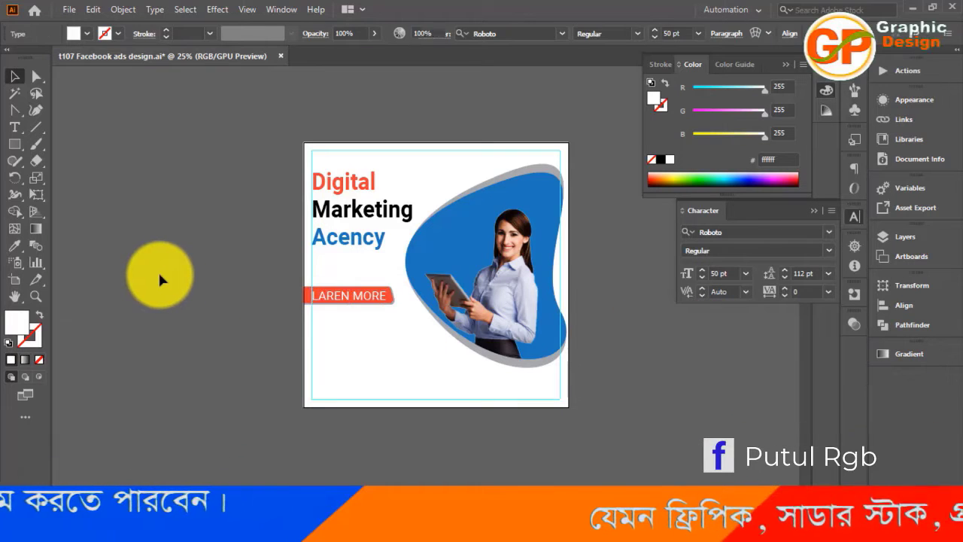
click(159, 278)
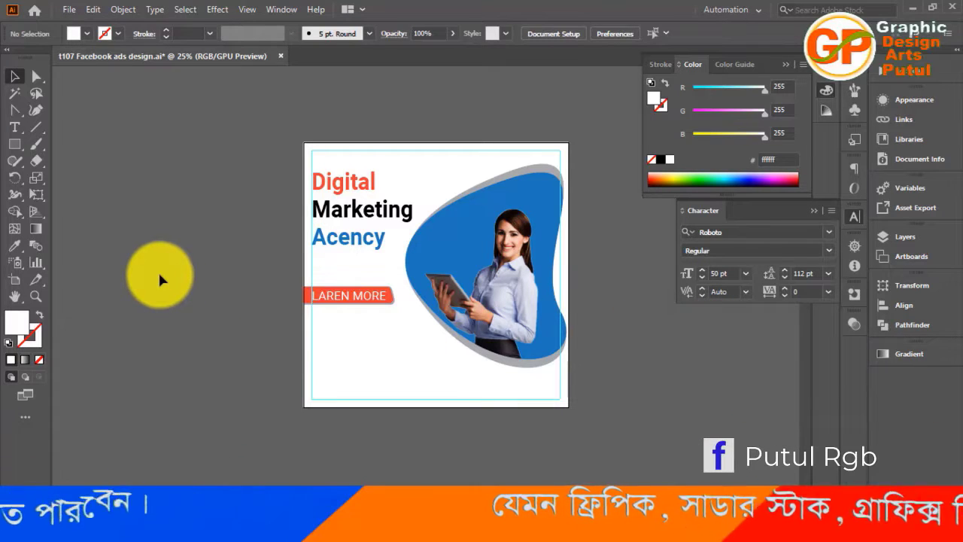
Move the red "LAREN MORE" label with its gray backing and text up slightly, closer to the headline
key(ctrl+equal)
key(ctrl+equal)
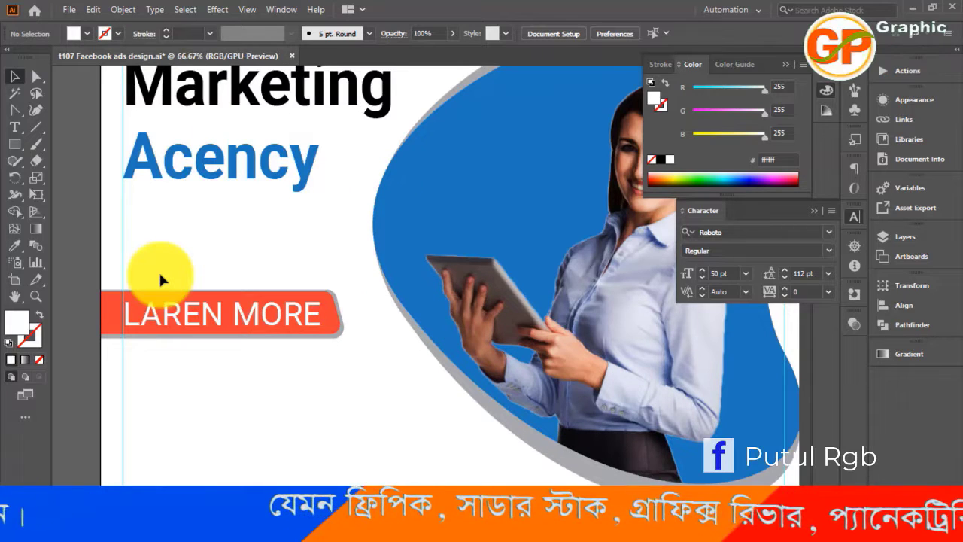
key(ctrl+minus)
key(ctrl+minus)
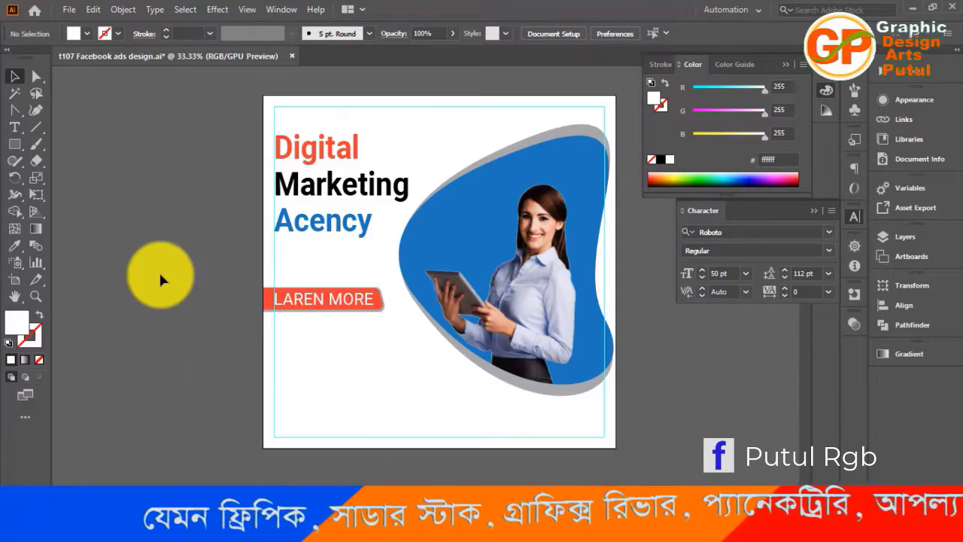
scroll(177, 328, up, 2)
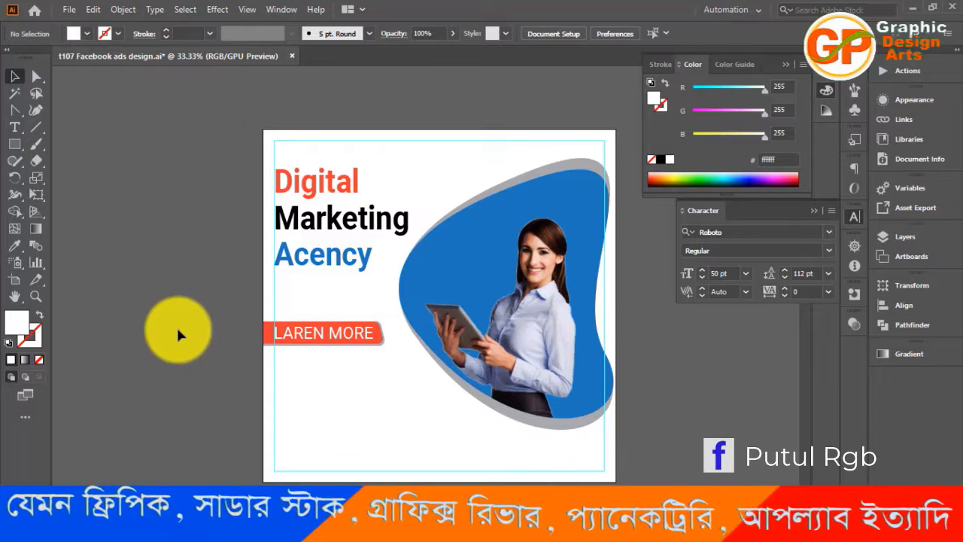
scroll(178, 329, down, 3)
drag(223, 256, 359, 305)
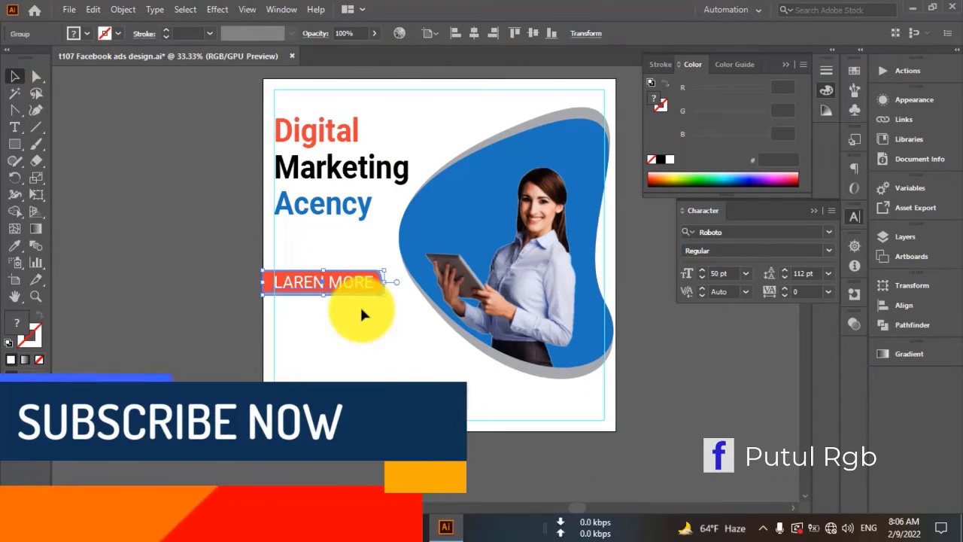
key(shift+Up)
key(shift+Up)
key(shift+Up)
key(shift+Up)
key(shift+Up)
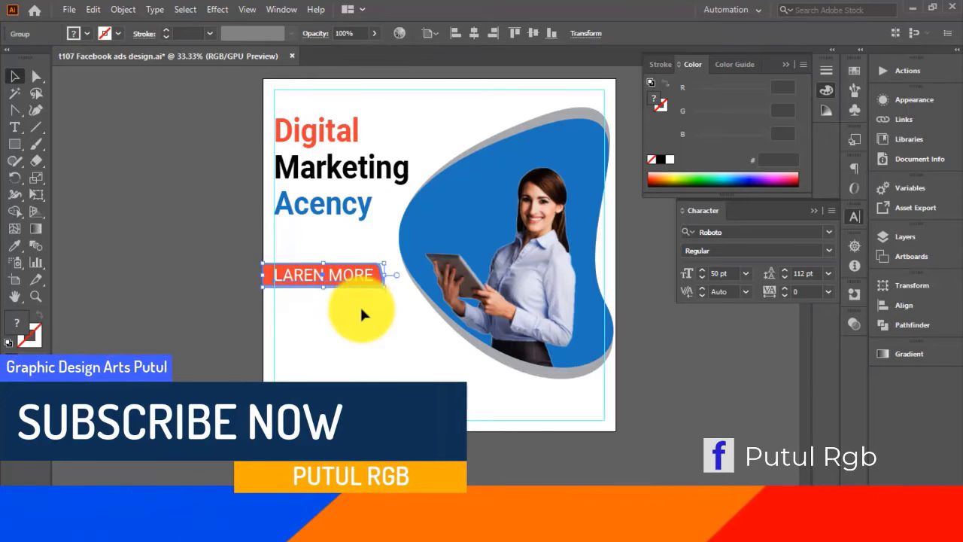
key(shift+Up)
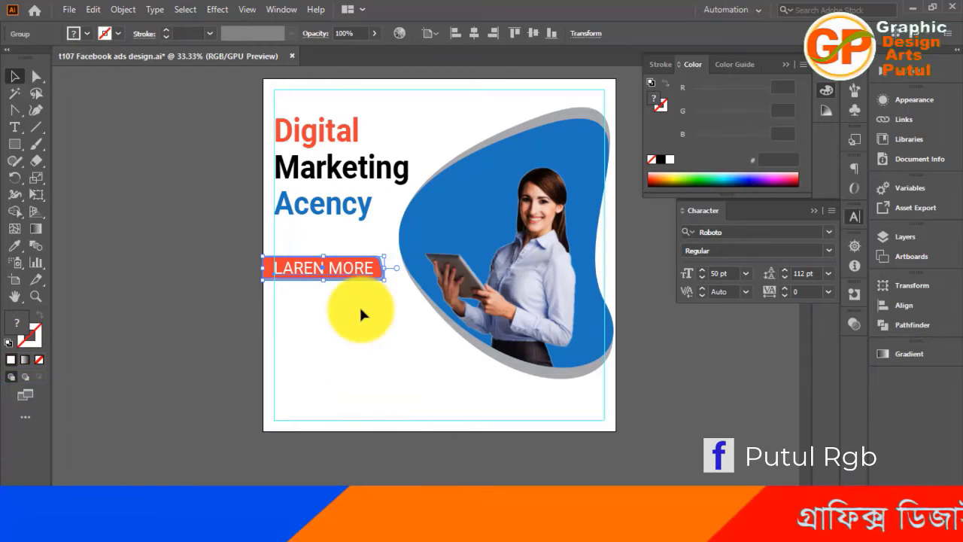
click(140, 382)
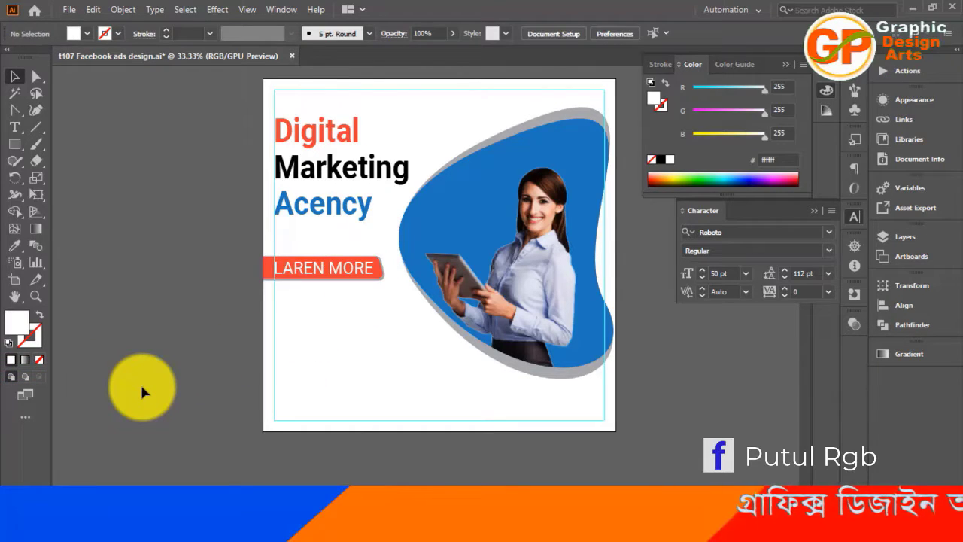
Draw a rectangle in the artboard's bottom-left corner, reaching a little less than halfway across its width
scroll(218, 405, up, 3)
scroll(217, 406, down, 2)
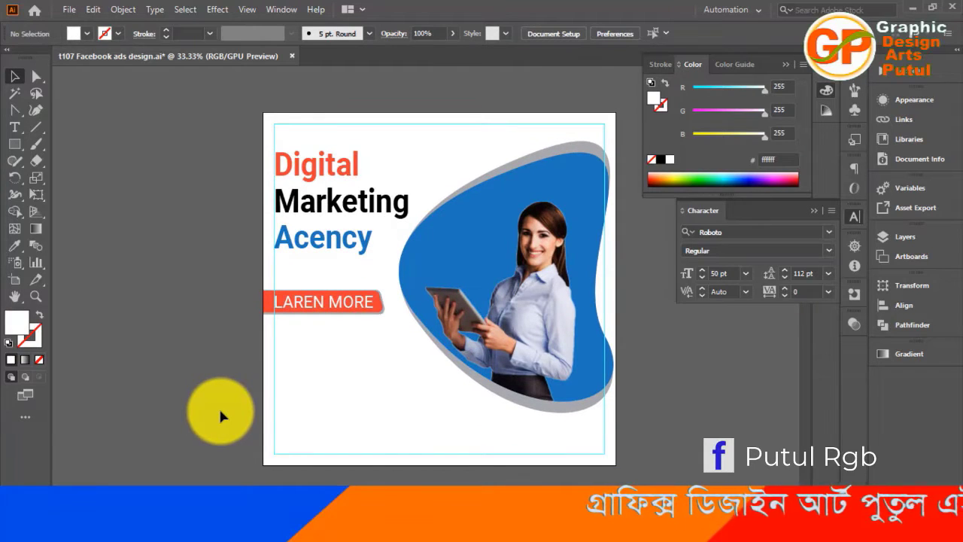
scroll(376, 427, down, 3)
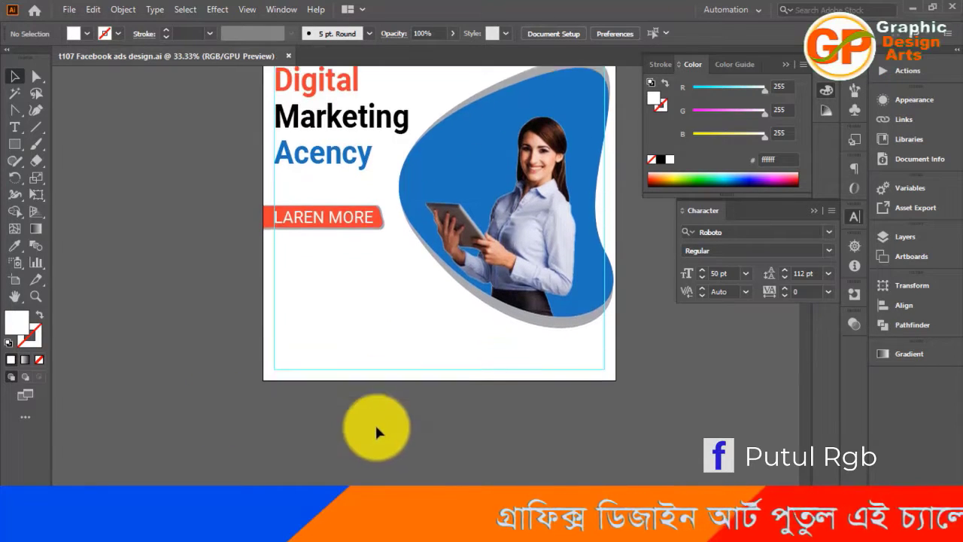
scroll(374, 422, up, 3)
scroll(375, 421, down, 1)
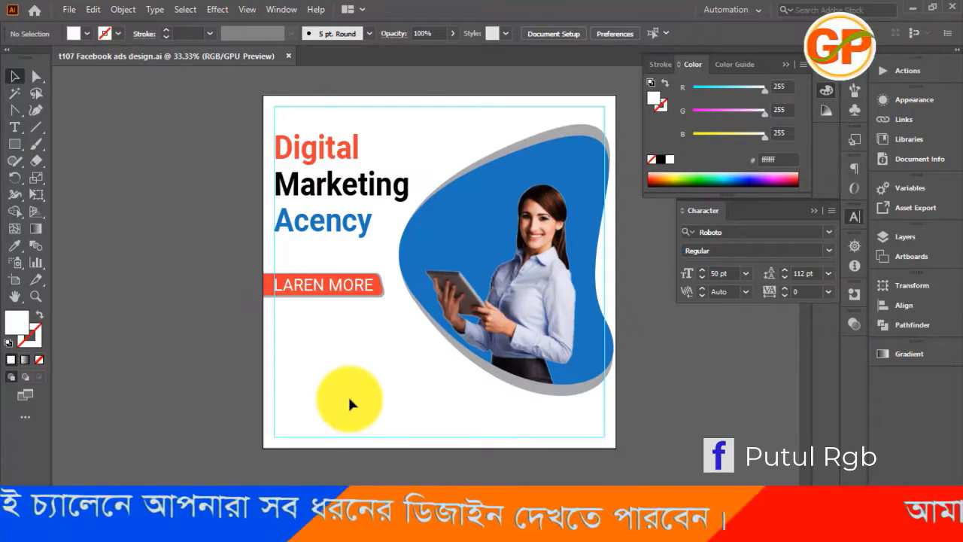
click(20, 146)
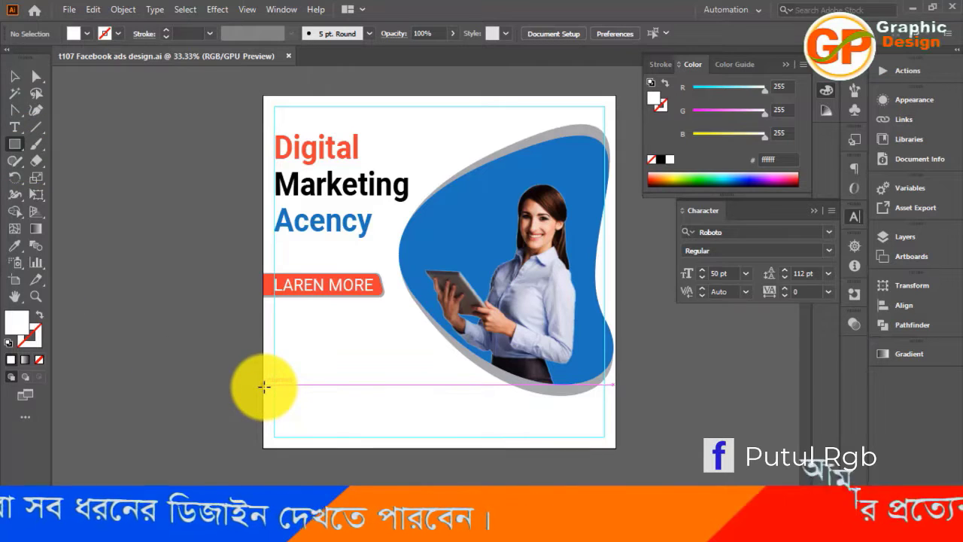
mouse_move(263, 389)
mouse_down()
mouse_move(339, 438)
mouse_move(419, 445)
mouse_up()
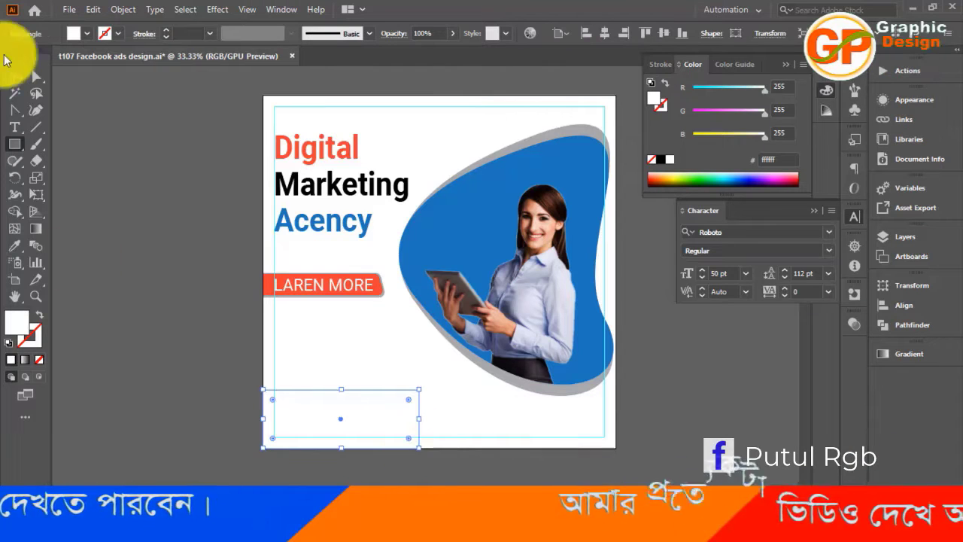
Fill the bottom-left rectangle with the blue swatch 1c75bc and deselect it
click(87, 34)
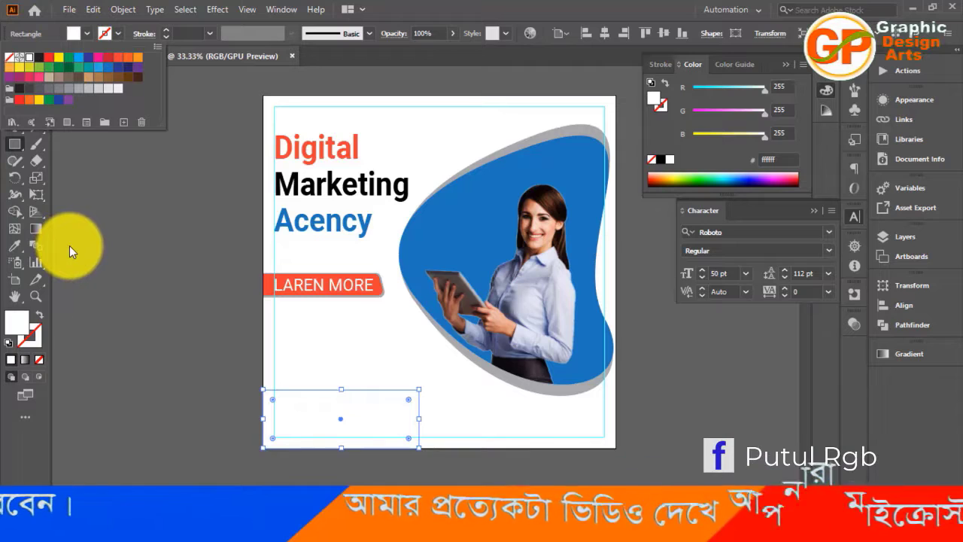
click(108, 70)
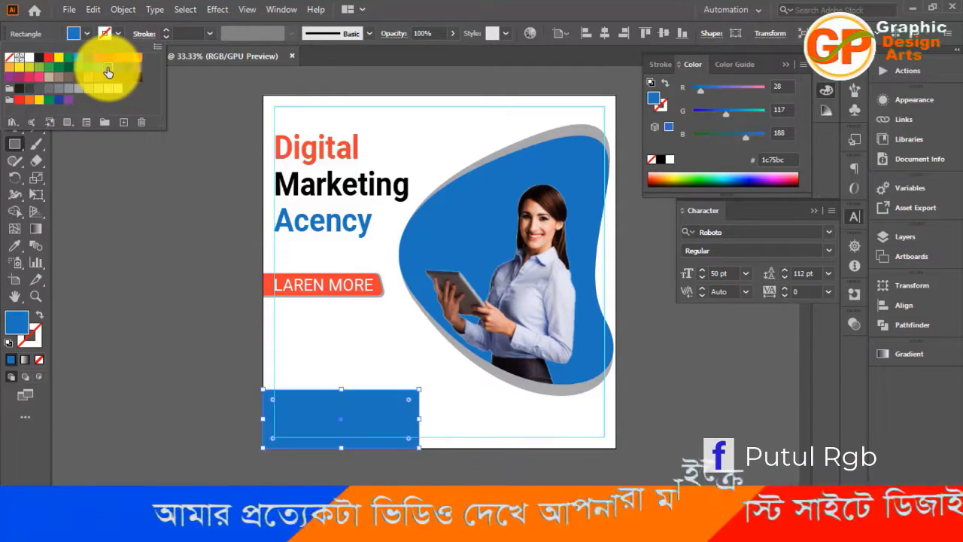
click(130, 284)
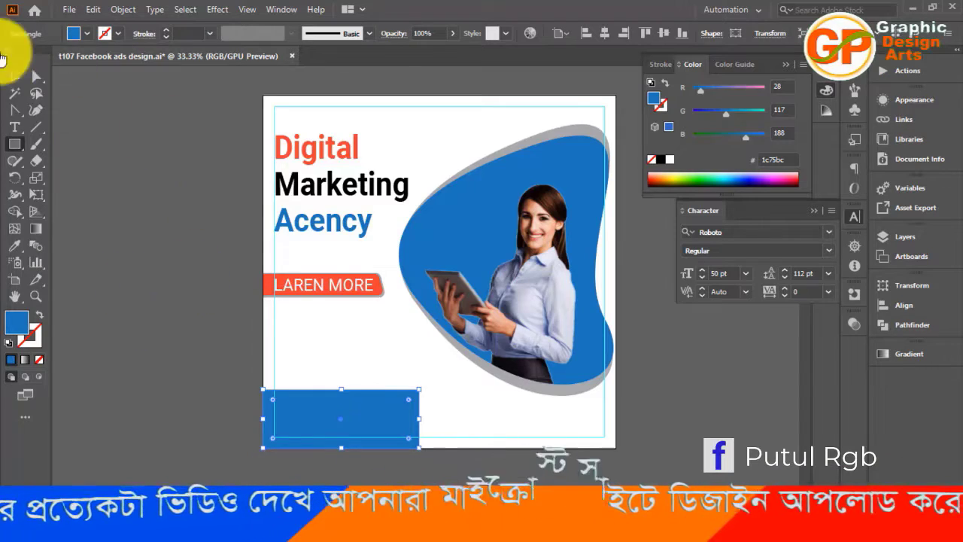
click(15, 76)
click(130, 298)
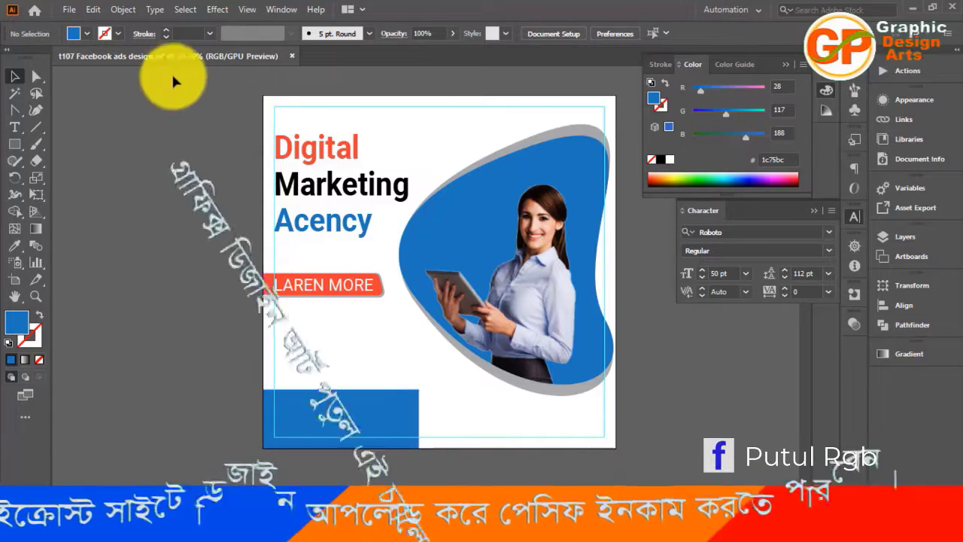
Open the recent file "t91 corporate flyer design.ai"
click(35, 12)
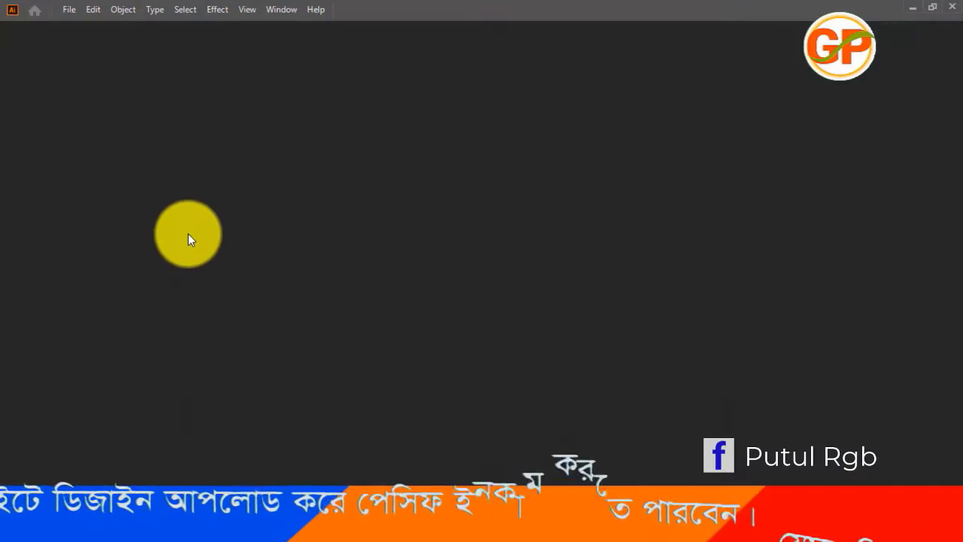
scroll(449, 322, down, 10)
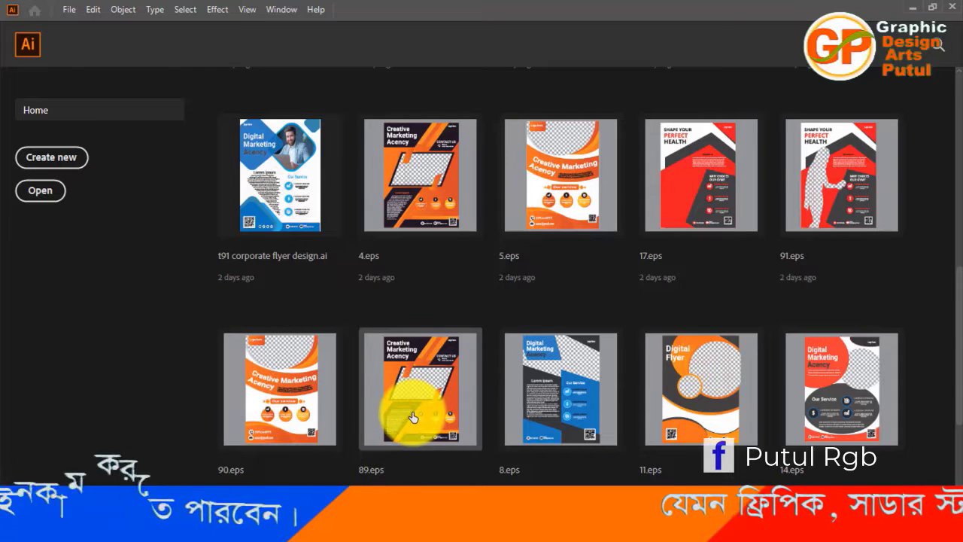
scroll(412, 417, up, 2)
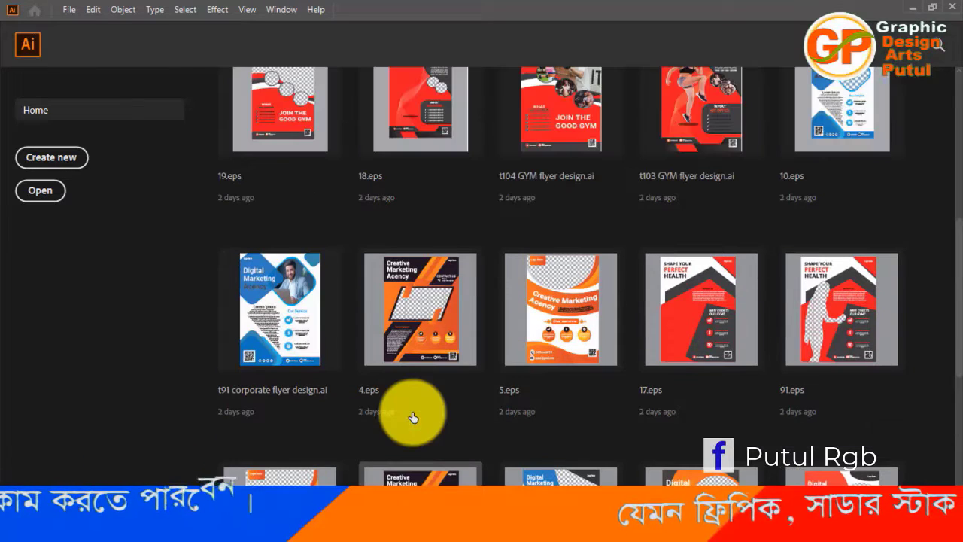
click(298, 361)
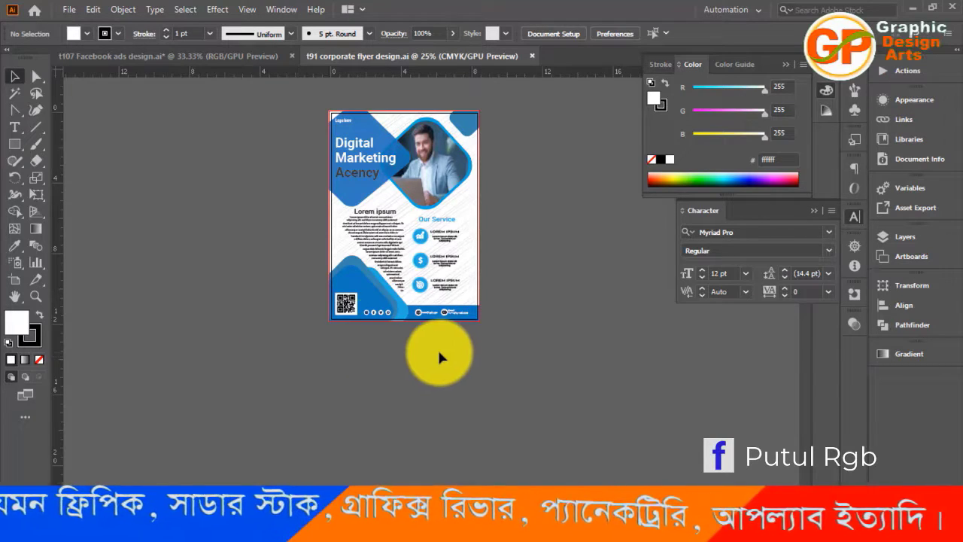
Copy the social media icons and the website and email contact items from the flyer's blue footer
key(ctrl+equal)
key(ctrl+equal)
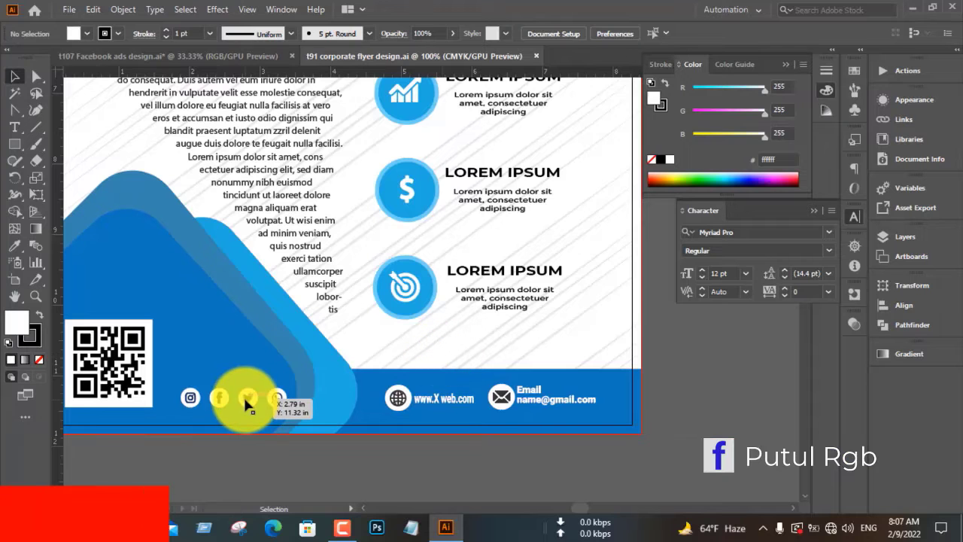
drag(243, 395, 416, 399)
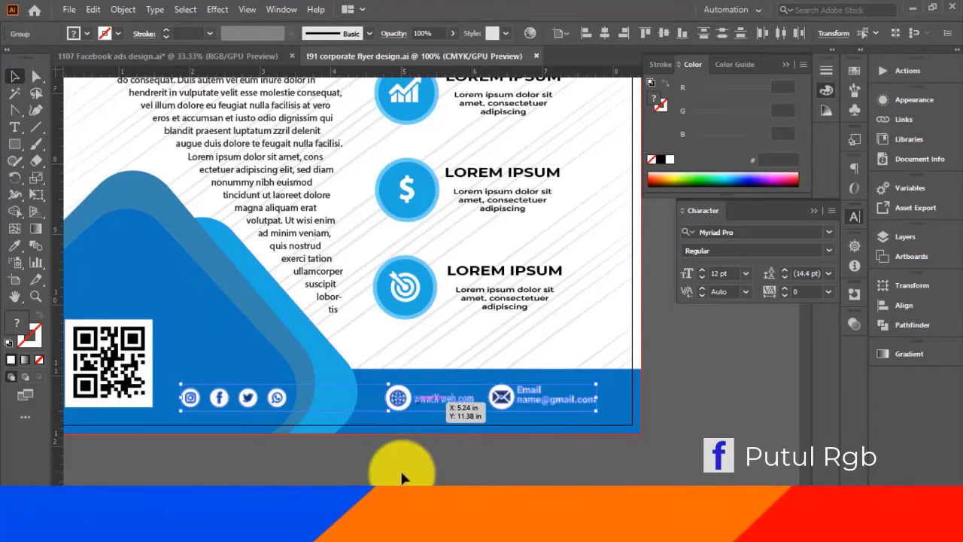
key(ctrl+c)
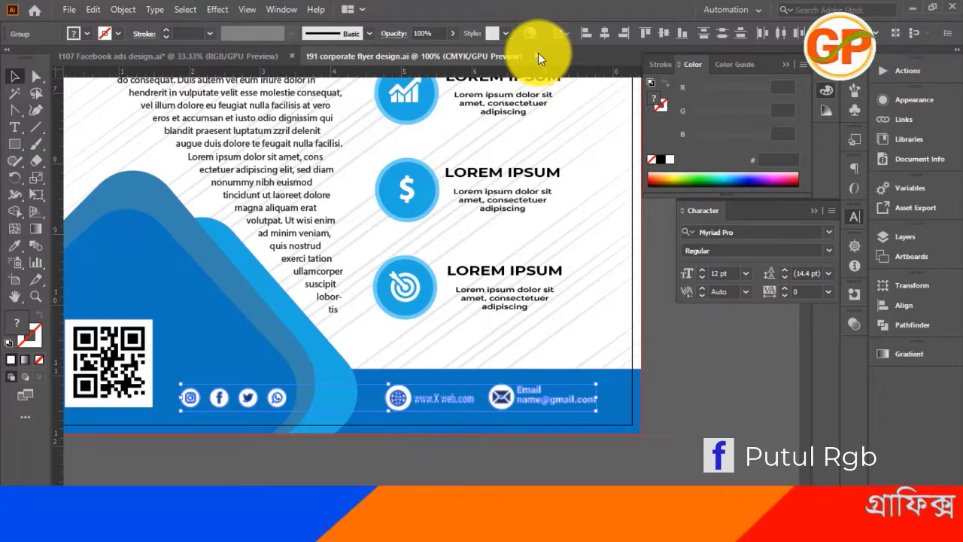
Close the flyer document and paste the copied icons and contact items into the ad, placing them beside the artboard's left edge
click(537, 55)
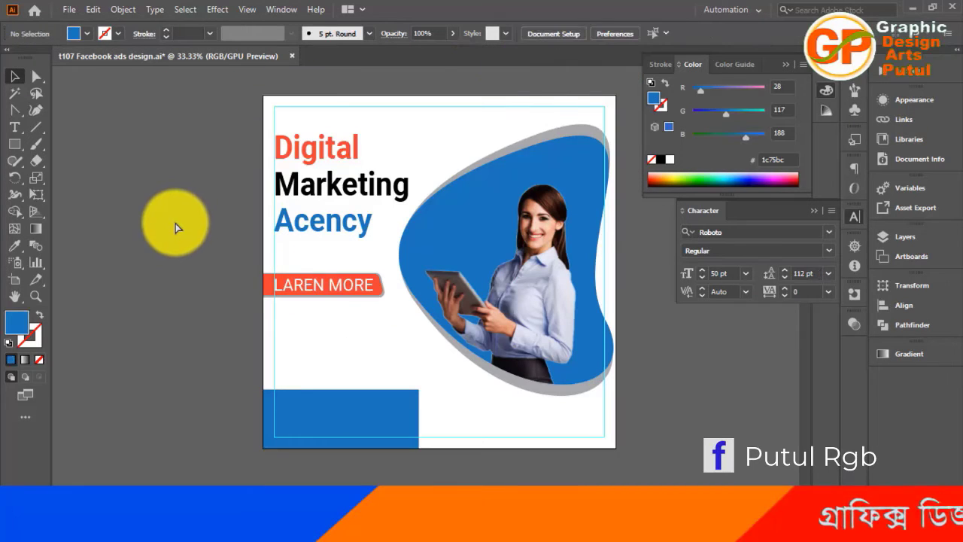
key(ctrl+v)
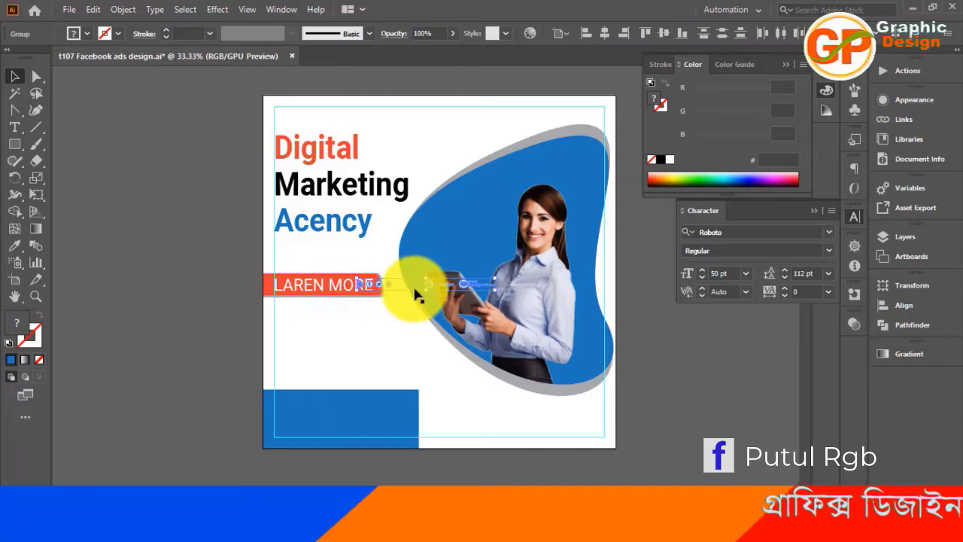
drag(433, 285, 155, 364)
click(151, 287)
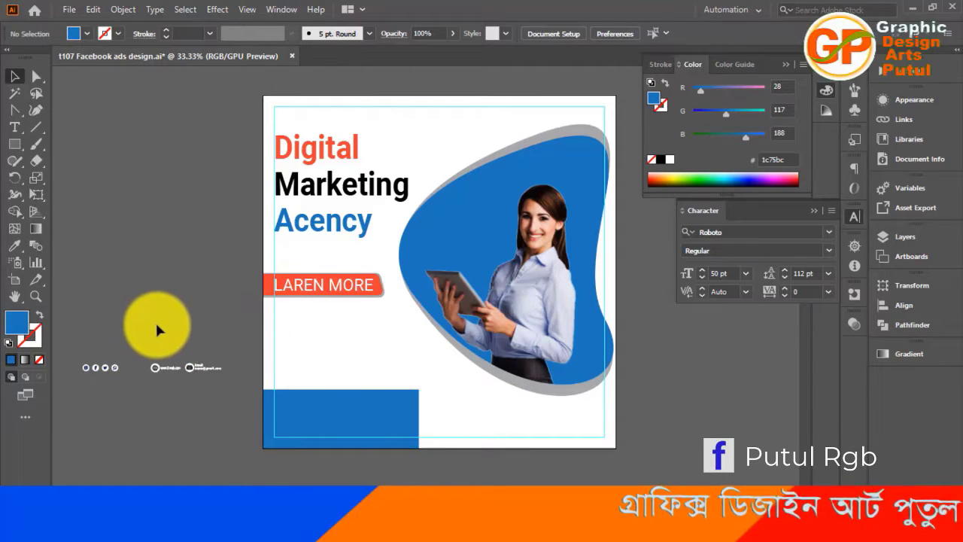
Lower the blue rectangle's upper edge to make the footer bar shorter in height
click(318, 422)
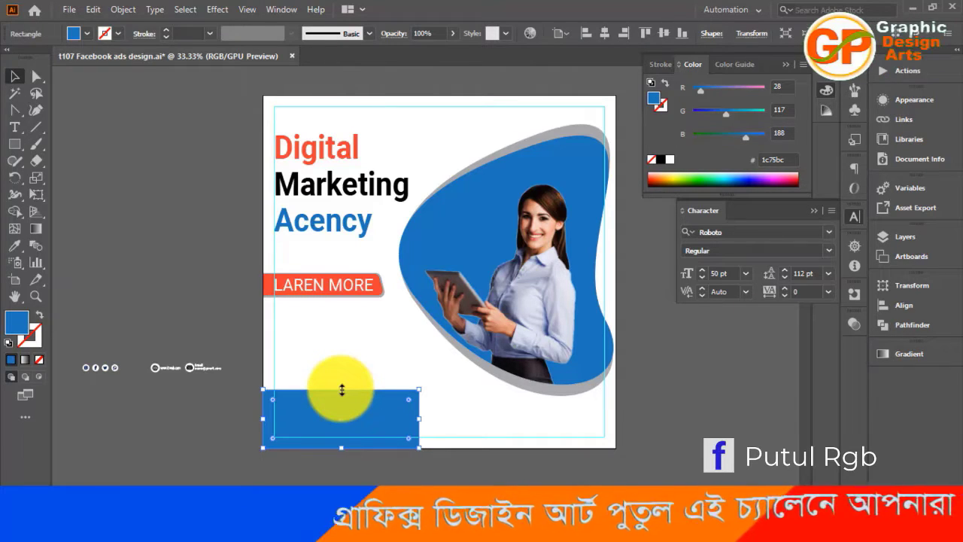
drag(342, 388, 343, 405)
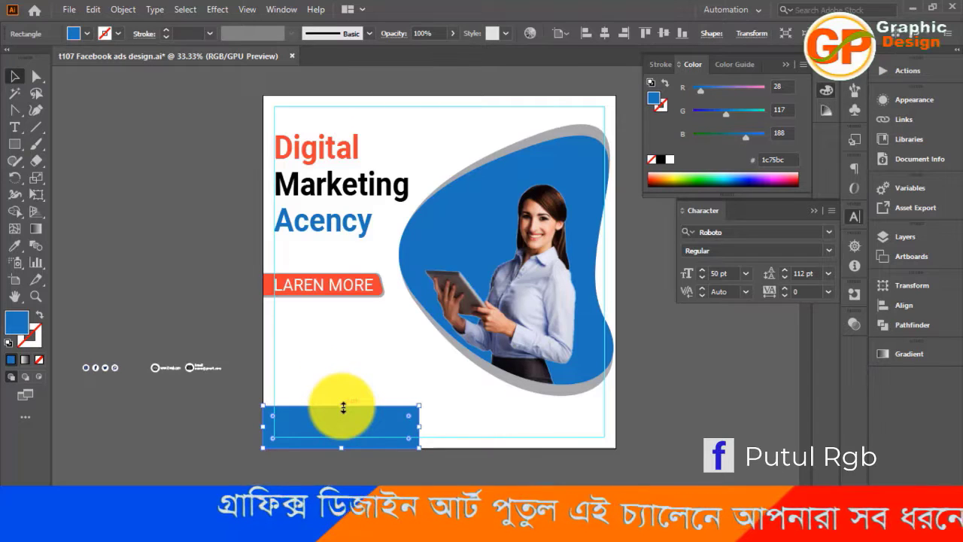
click(309, 478)
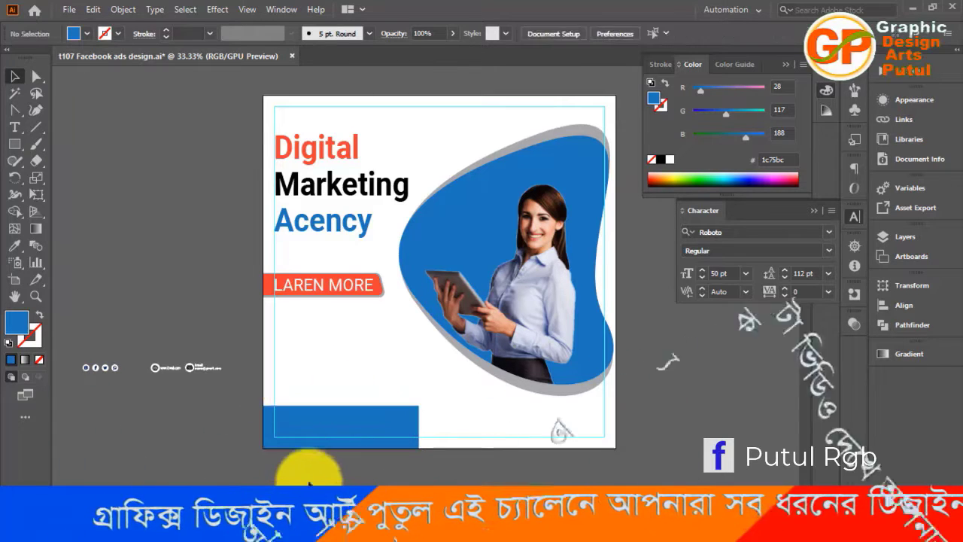
Slant the blue footer bar's right end by moving only its top-right corner point inward
click(36, 76)
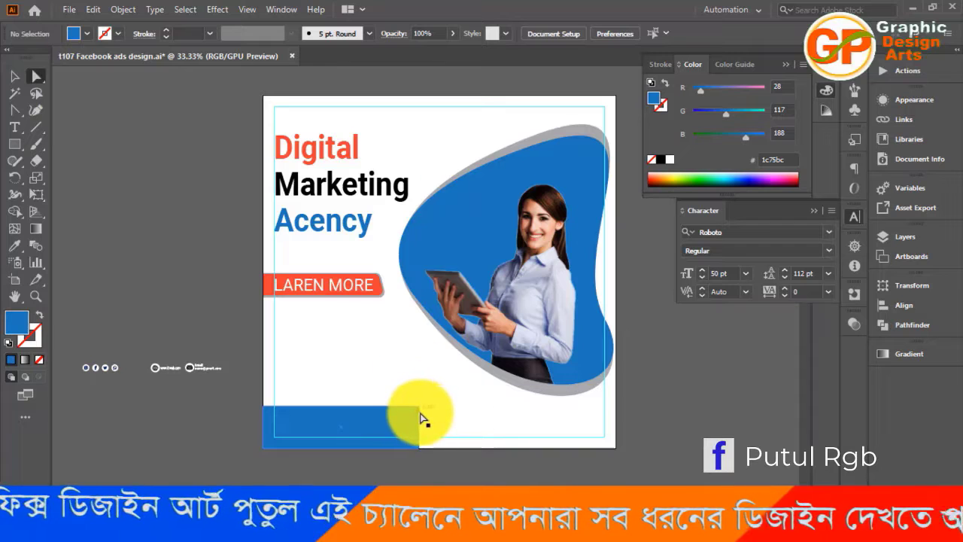
drag(419, 412, 384, 411)
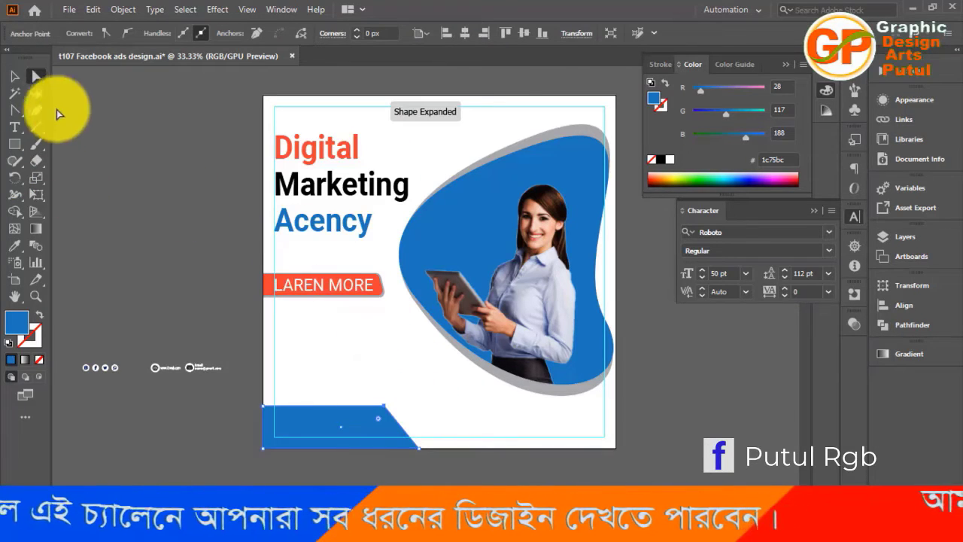
click(489, 407)
Round the two right-hand corners of the blue footer bar to a radius of about 42.3 px
drag(371, 381, 388, 442)
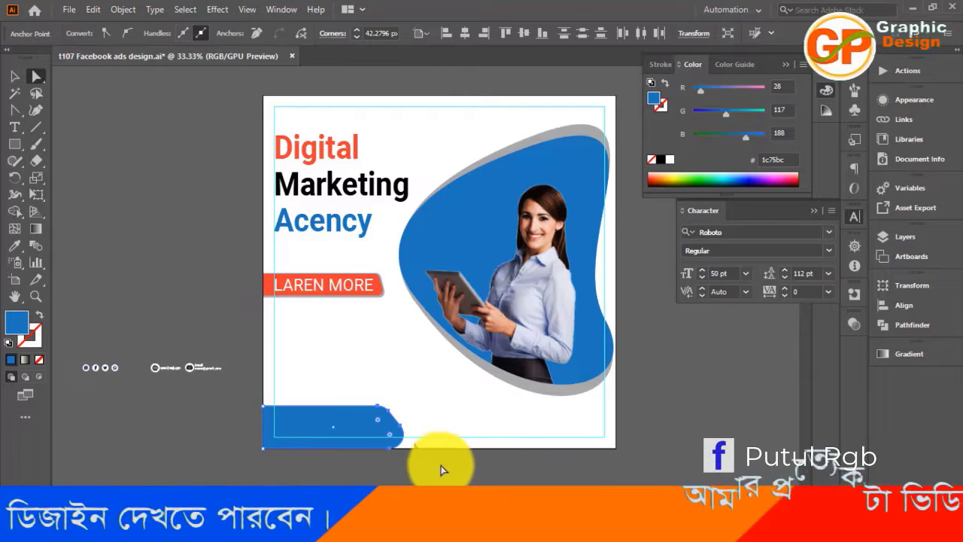
click(437, 474)
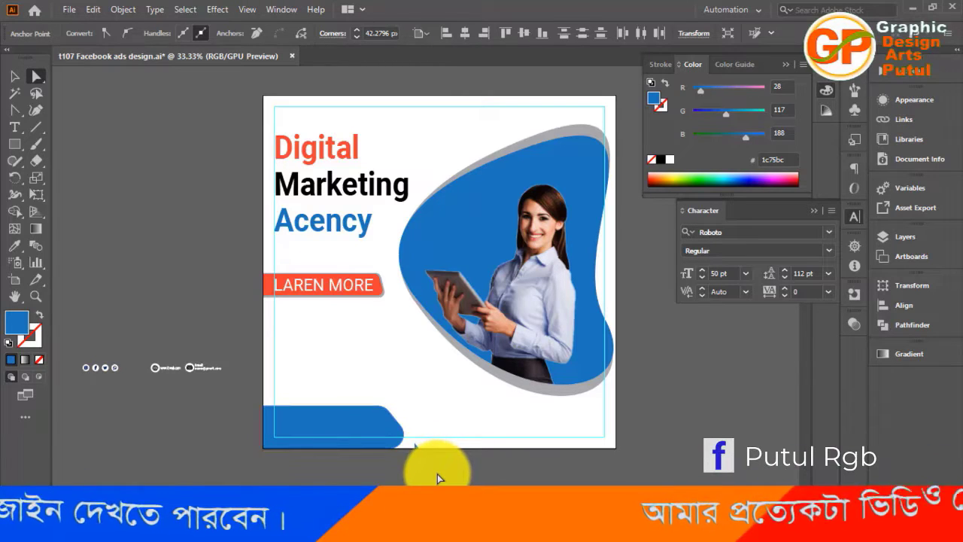
click(14, 78)
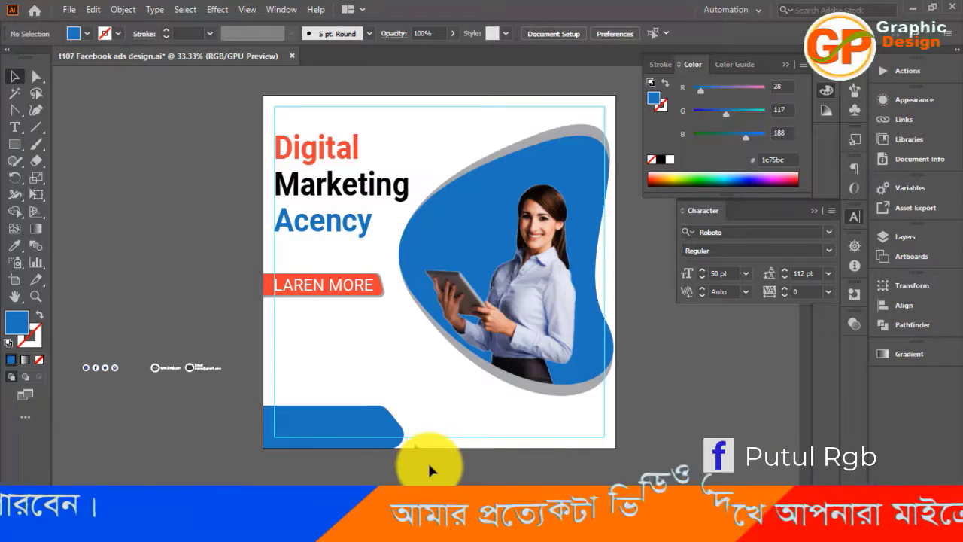
key(ctrl+equal)
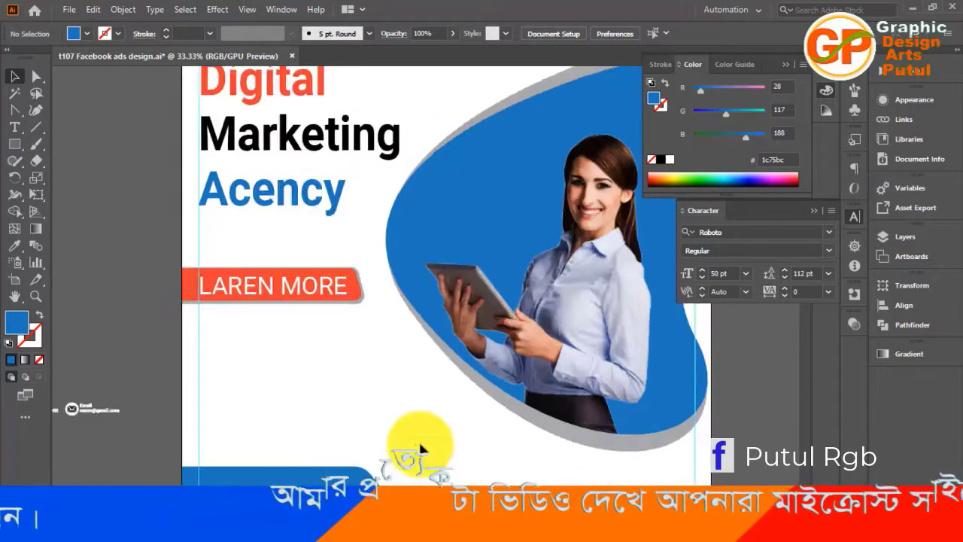
Slightly reduce the rounding of the two right-hand corners of the blue footer bar
key(ctrl+equal)
key(ctrl+equal)
key(ctrl+equal)
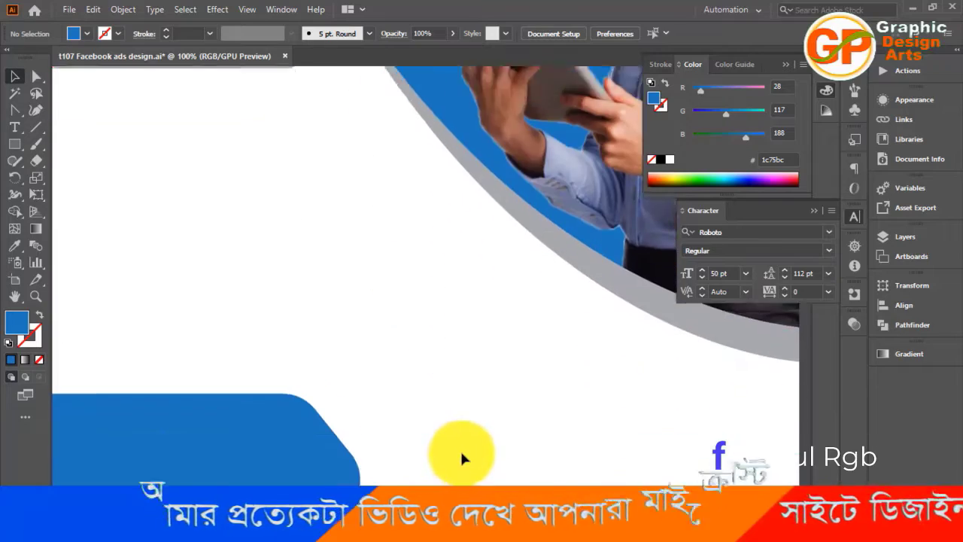
scroll(460, 448, down, 3)
scroll(454, 446, up, 1)
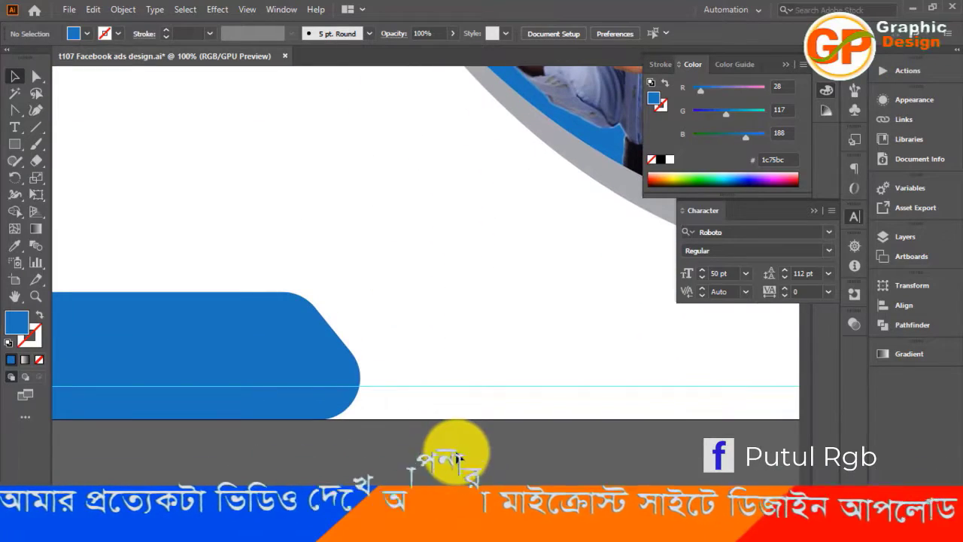
key(ctrl+minus)
key(ctrl+minus)
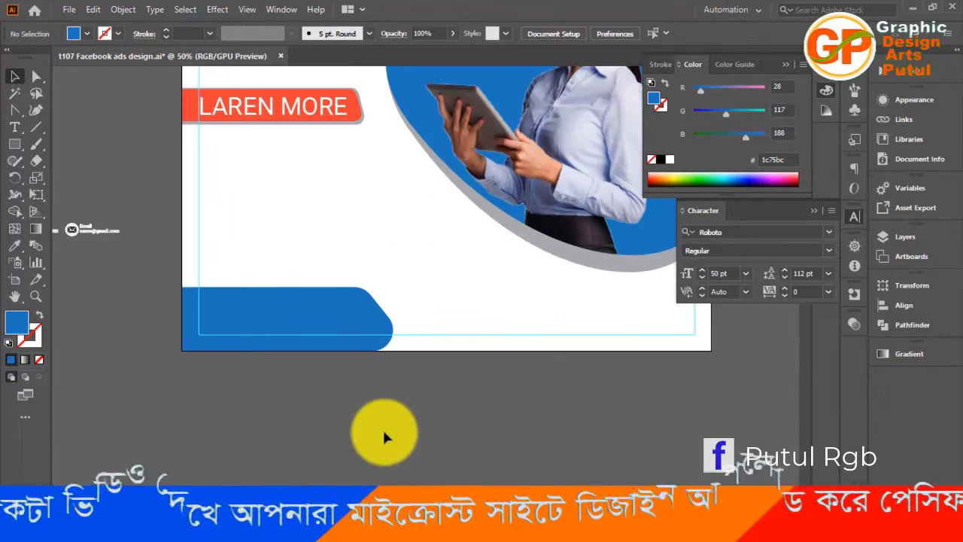
click(37, 76)
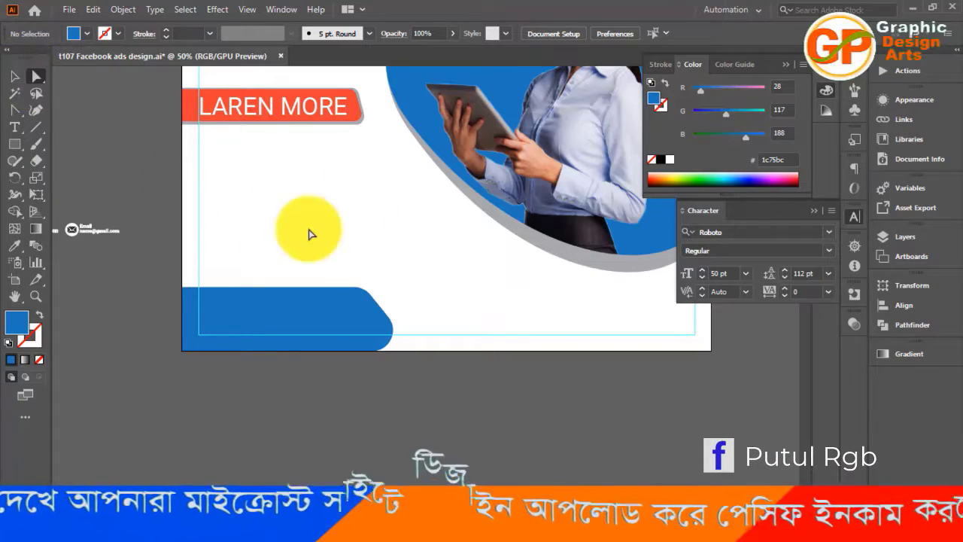
drag(338, 233, 398, 365)
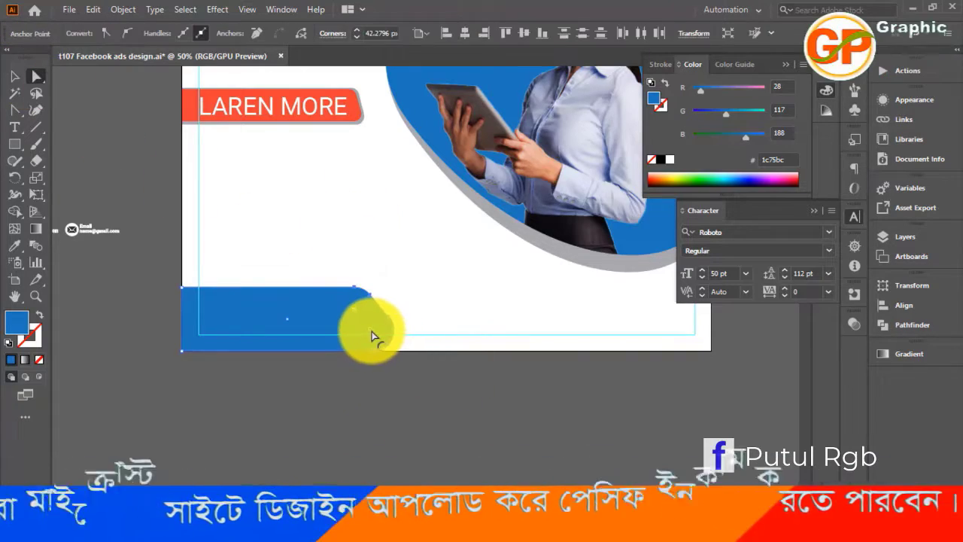
drag(372, 333, 382, 340)
click(388, 384)
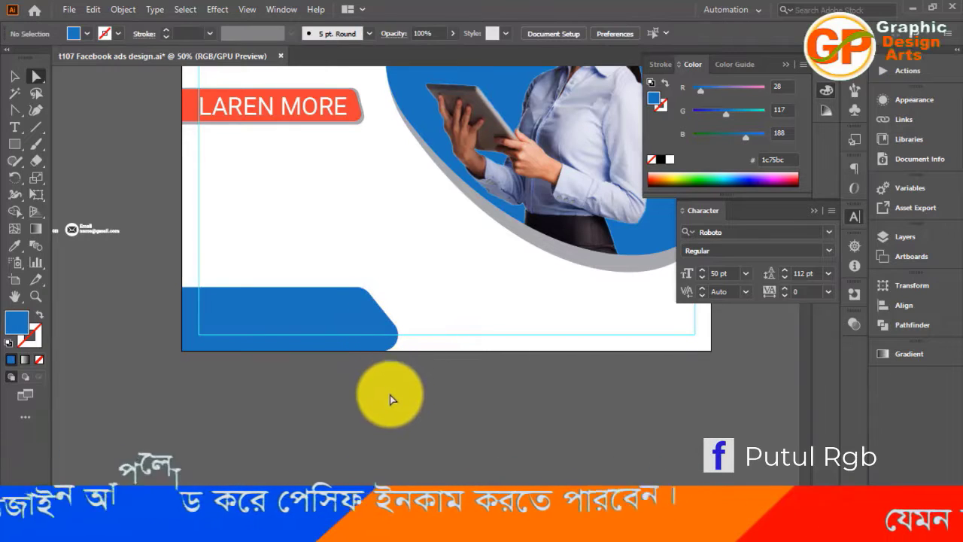
click(15, 80)
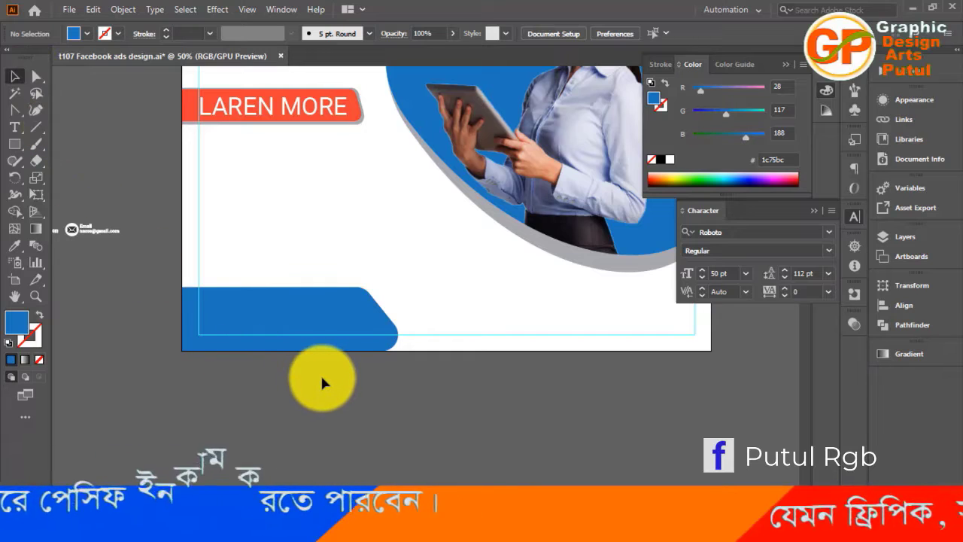
Move the white website and email contact items onto the blue footer bar, nudging them right to align with the left margin guide
scroll(320, 373, up, 3)
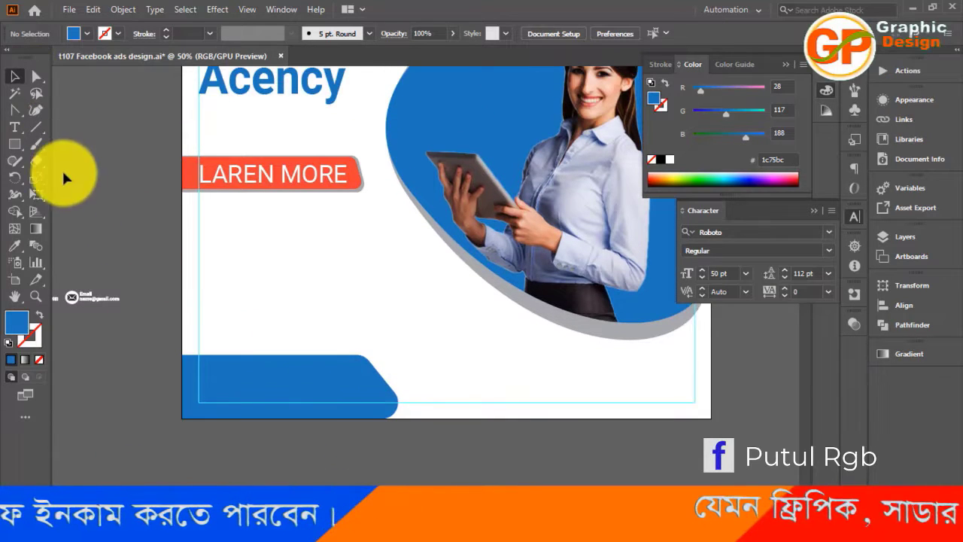
drag(85, 293, 322, 398)
mouse_move(272, 377)
mouse_down()
mouse_move(298, 387)
mouse_move(285, 386)
mouse_up()
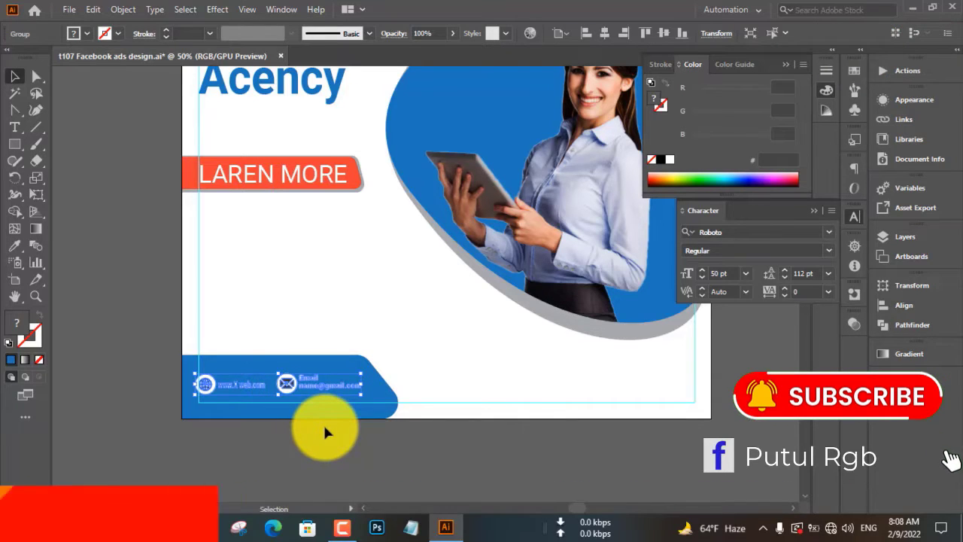
key(Right)
key(Right)
key(Right)
key(Right)
key(Right)
key(Right)
key(Right)
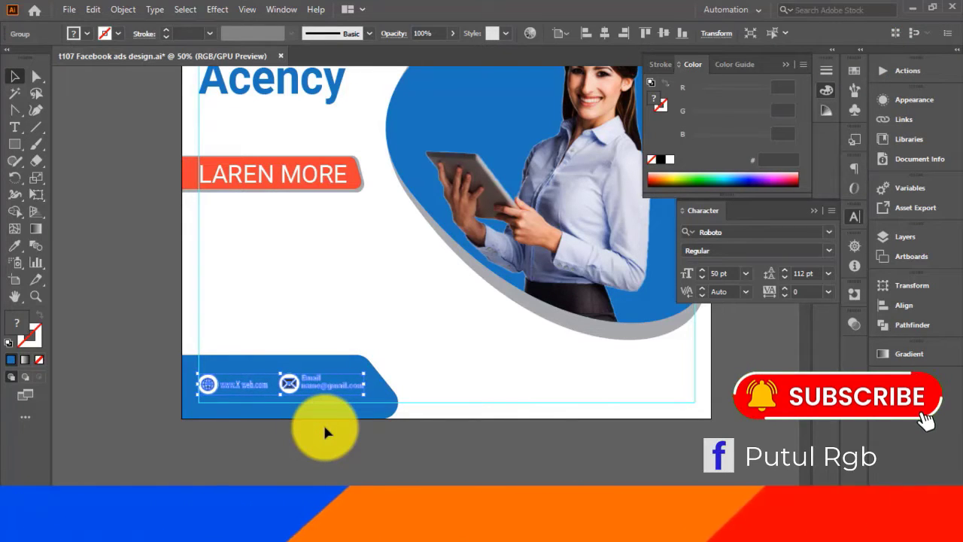
click(331, 449)
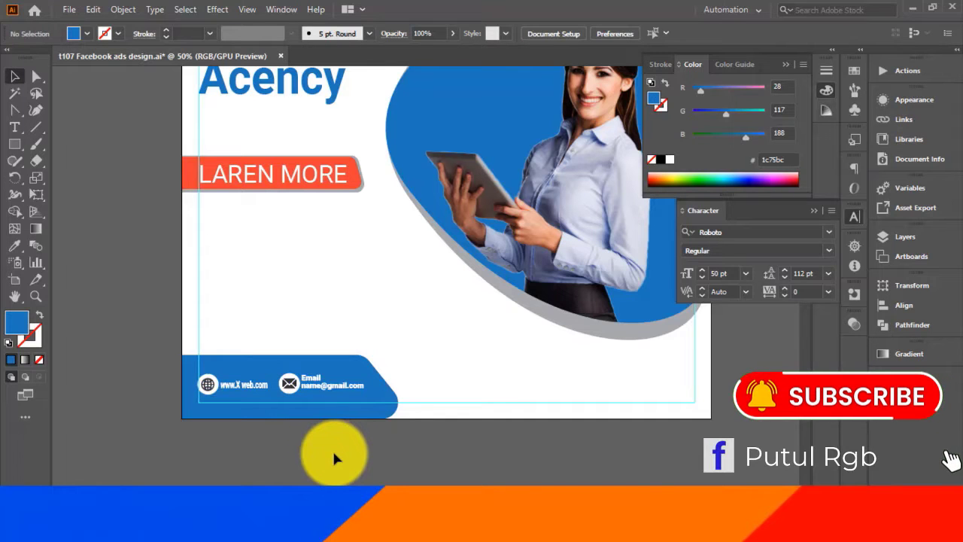
Lower the upper edge of the blue footer bar to make it shorter behind the contact items
key(ctrl+plus)
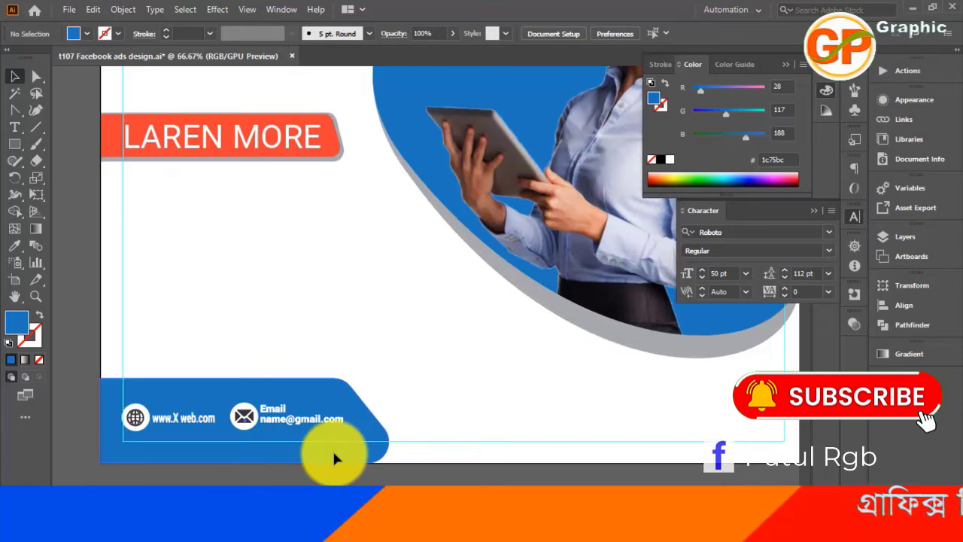
scroll(394, 415, down, 2)
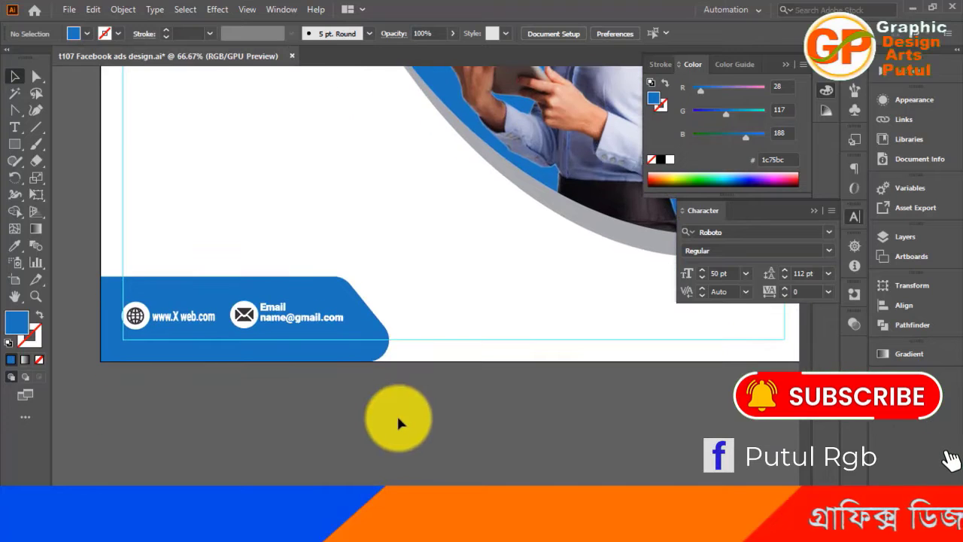
click(363, 322)
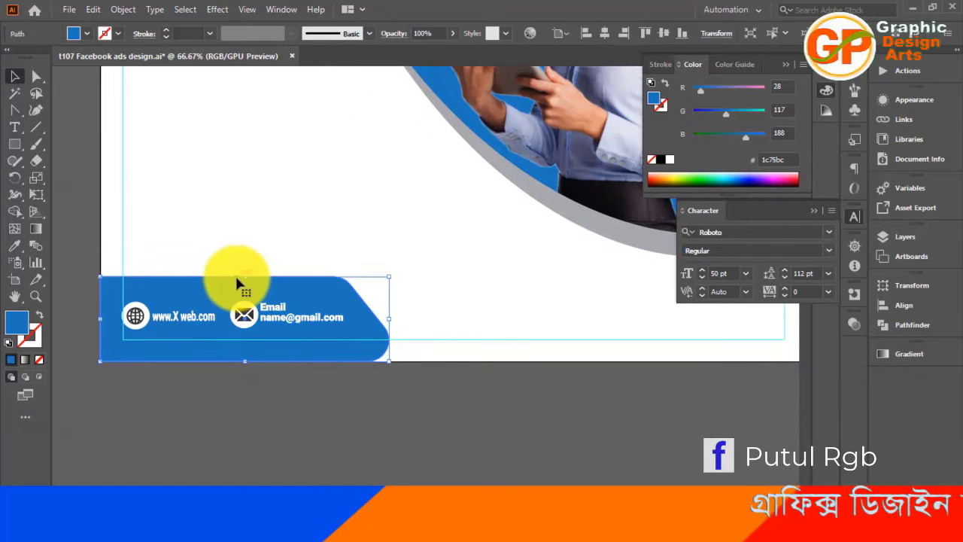
drag(244, 277, 247, 292)
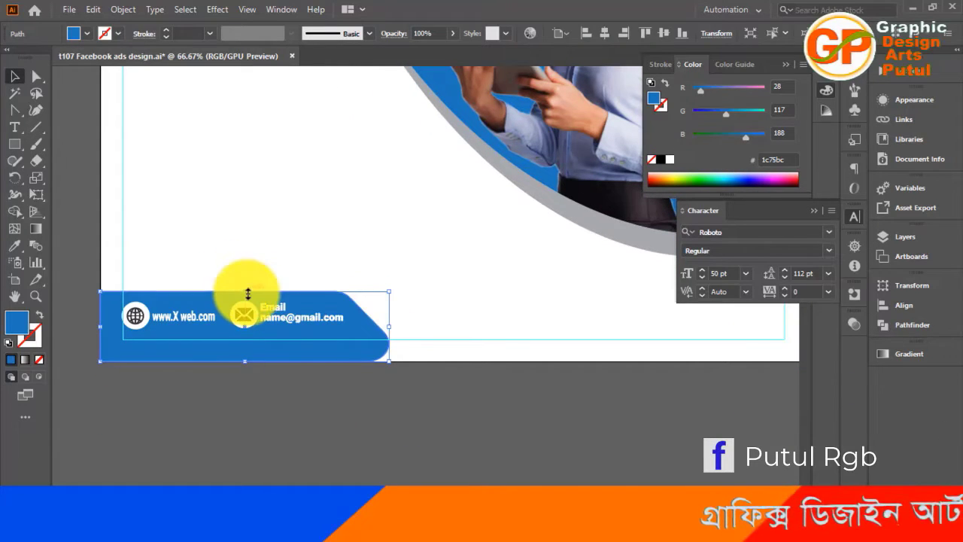
click(300, 400)
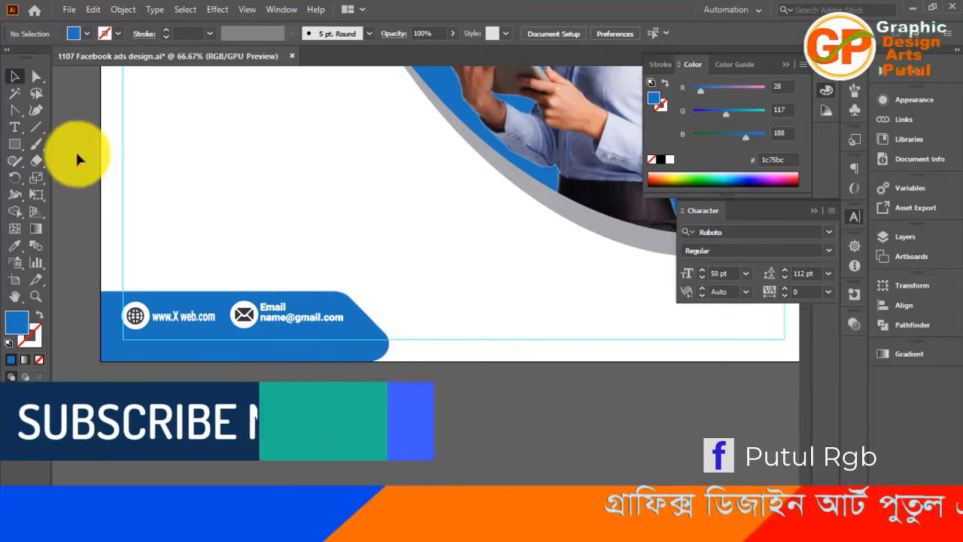
Try to reshape the footer bar's slanted right end by moving its upper-right anchor point outward
click(34, 78)
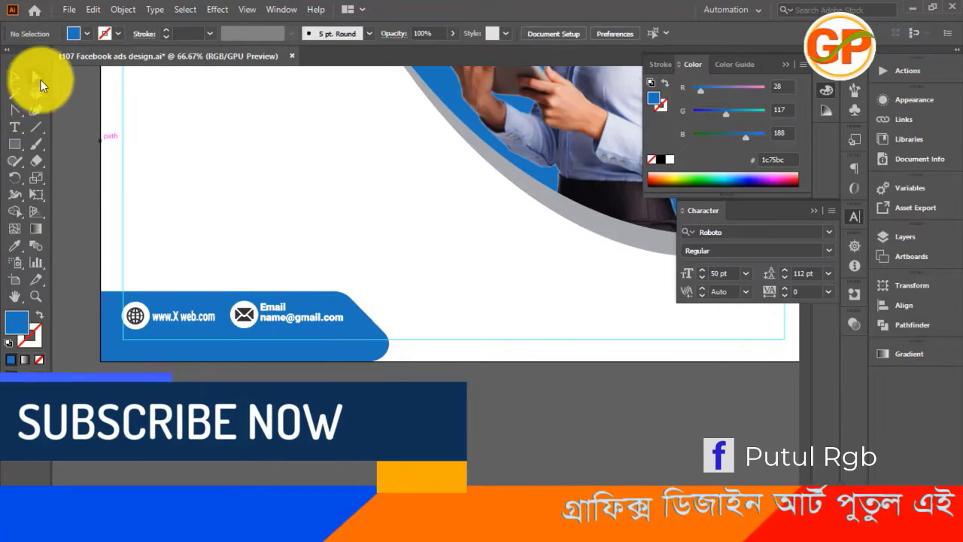
click(348, 300)
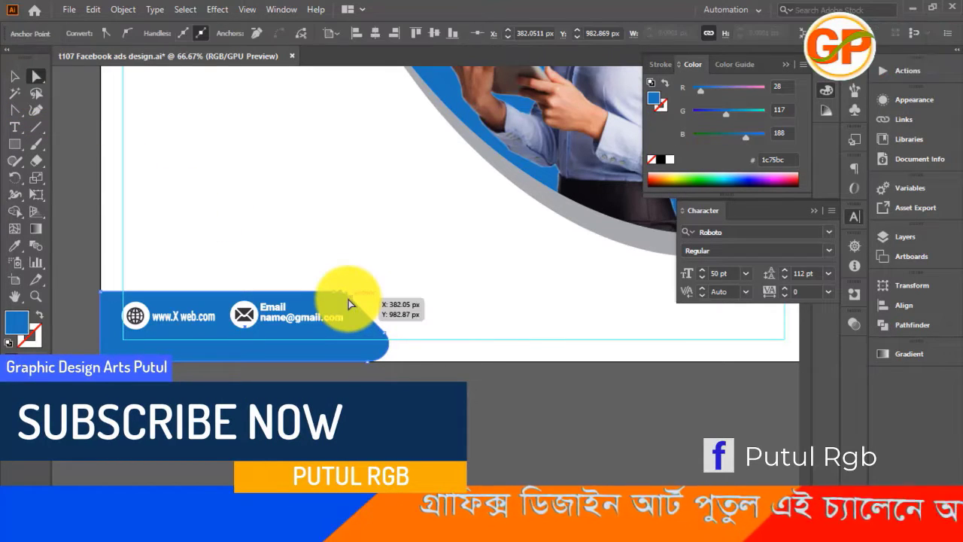
click(398, 307)
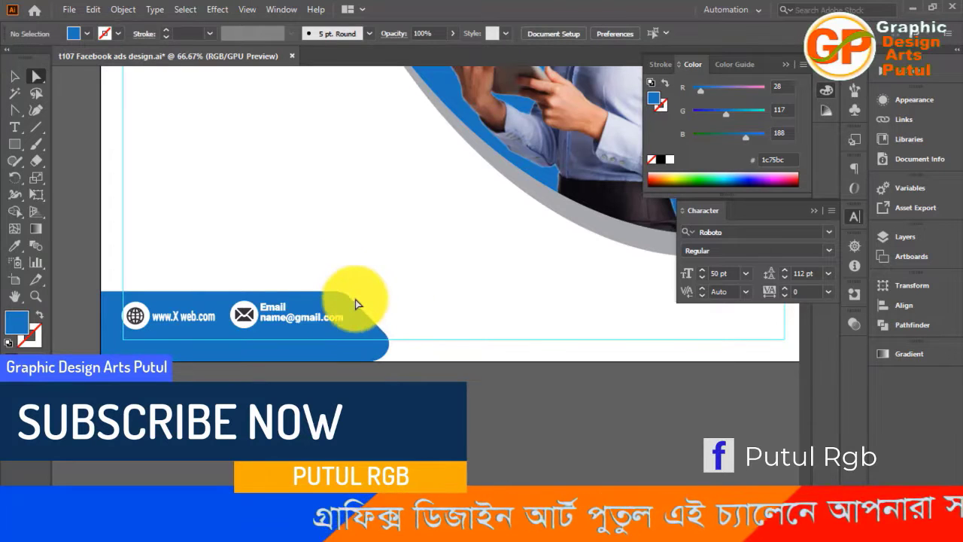
click(367, 309)
click(387, 292)
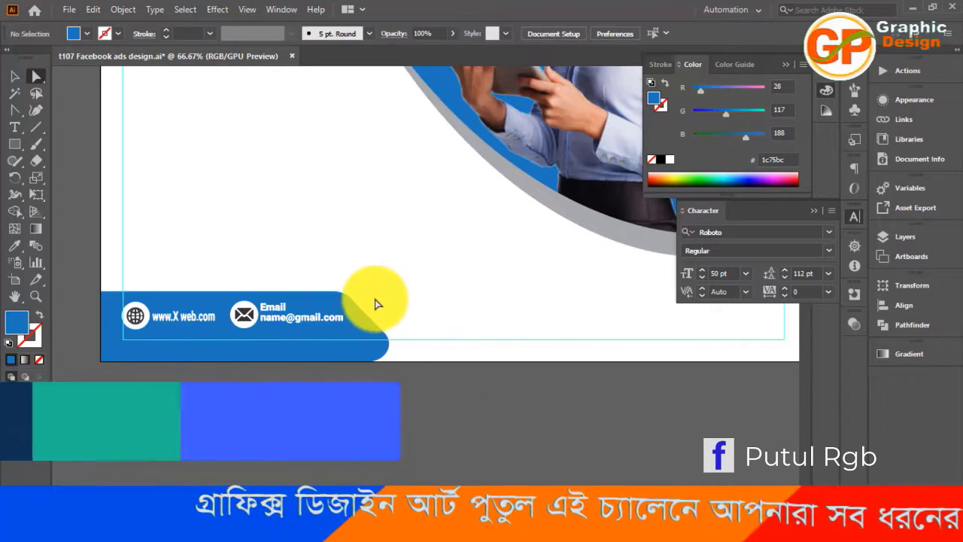
click(380, 311)
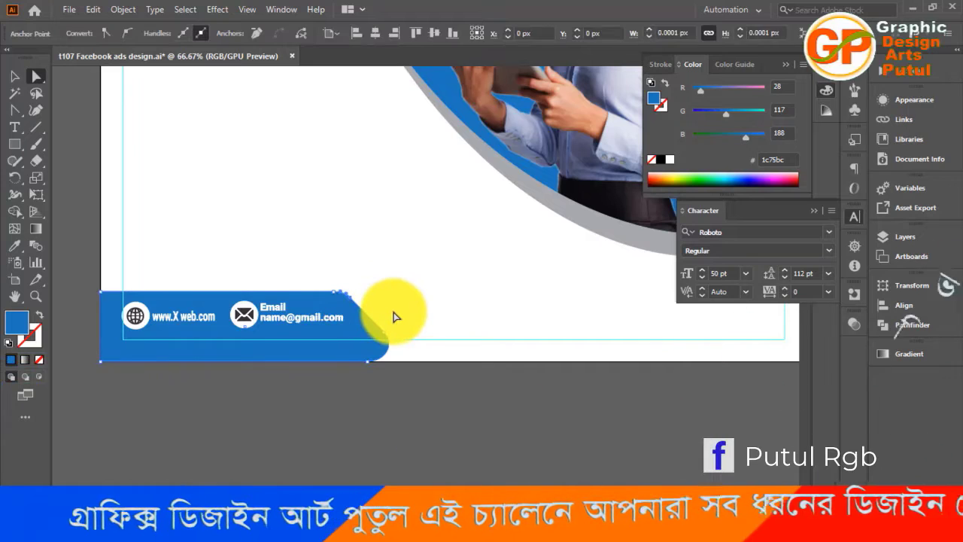
key(ctrl+z)
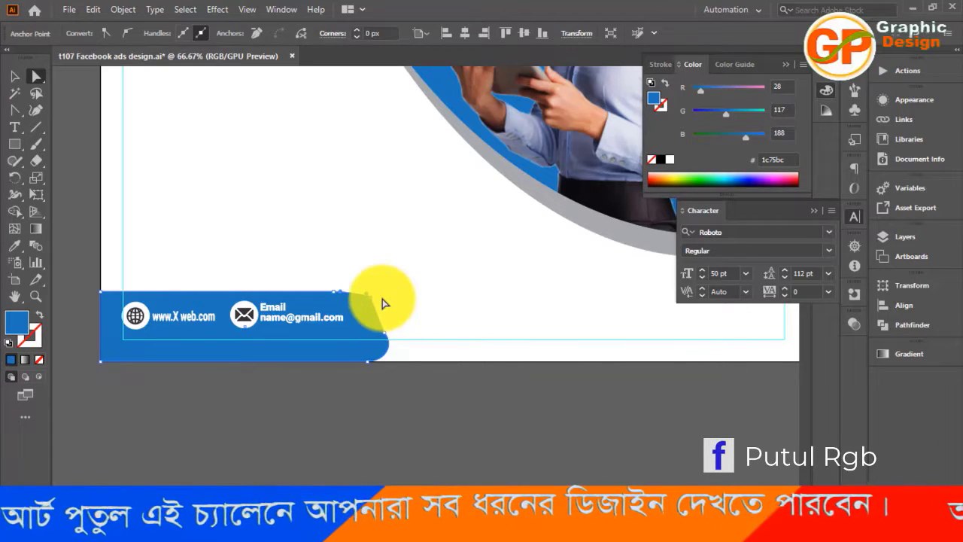
click(391, 303)
click(398, 308)
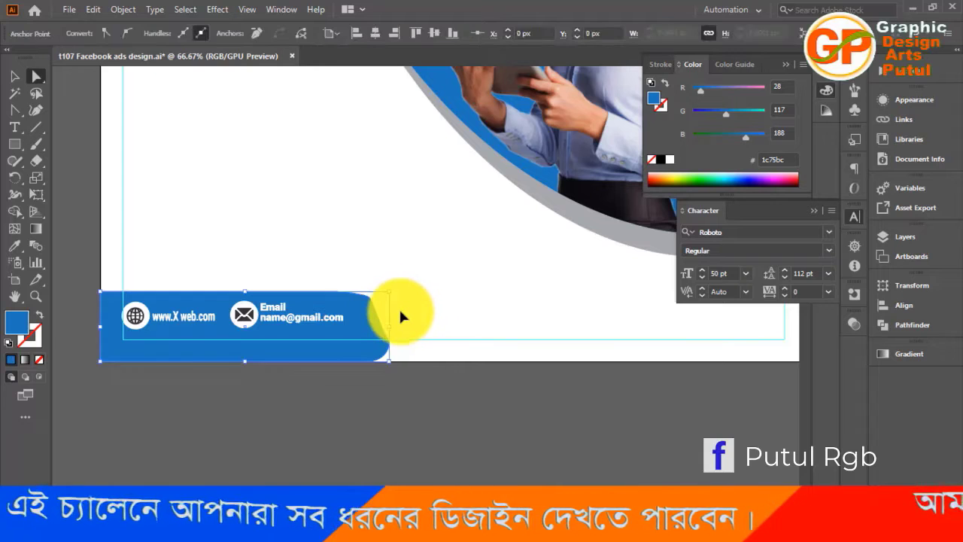
Nudge the footer bar's upper-right anchor point back to the left, restoring a straight slant
key(Left)
key(Left)
key(Left)
key(Left)
key(Left)
key(Left)
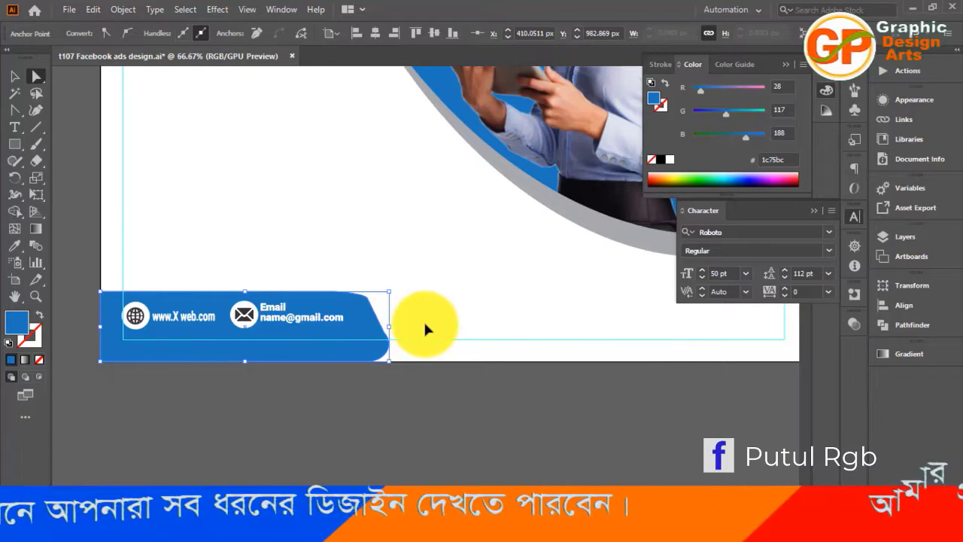
key(Left)
key(Left)
key(Left)
key(Left)
key(Left)
key(Left)
key(Left)
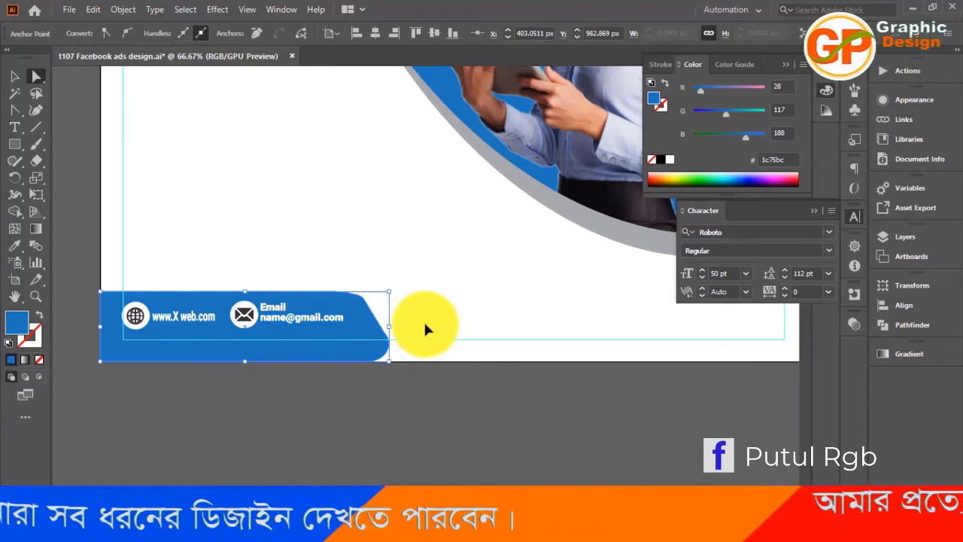
key(Left)
key(Left)
key(Left)
key(Left)
key(Left)
key(Left)
key(Left)
key(Left)
key(Left)
key(Left)
key(Left)
key(Left)
key(Left)
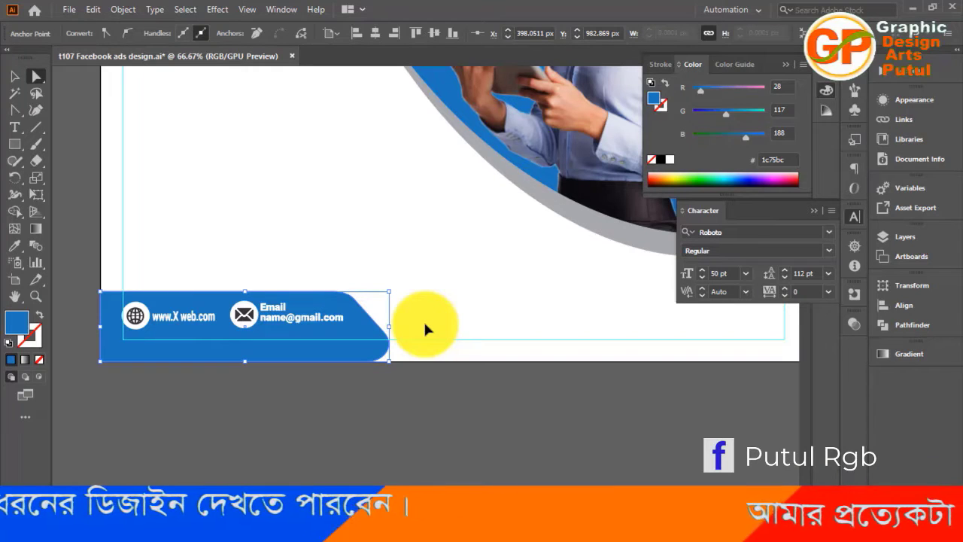
drag(399, 259, 350, 413)
click(443, 308)
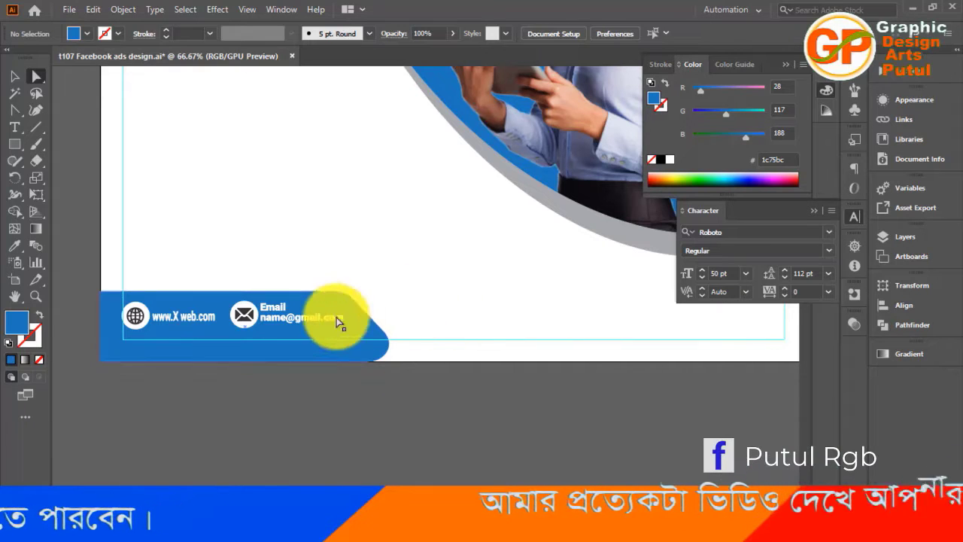
Move the contact items below the artboard and try to adjust the footer bar's right-hand corner points
click(12, 73)
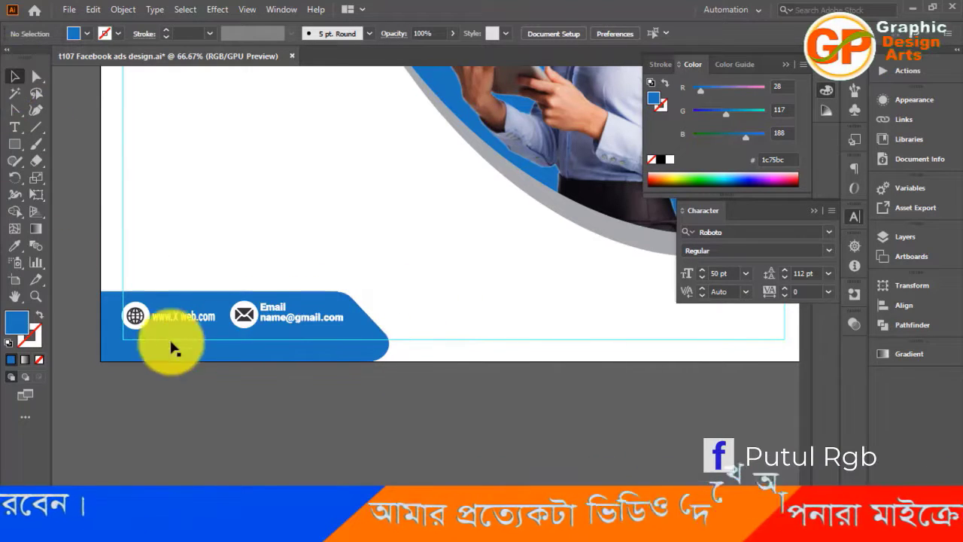
drag(245, 314, 247, 421)
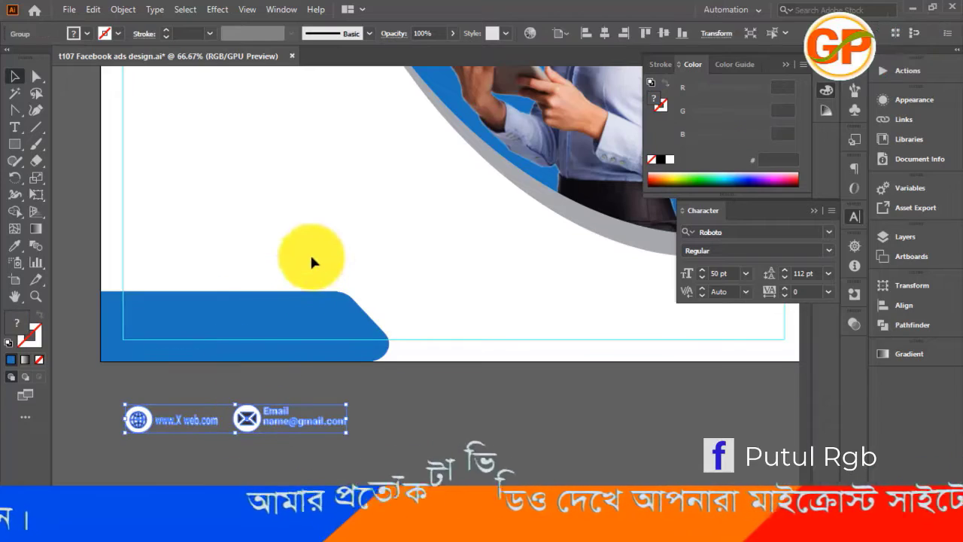
click(36, 76)
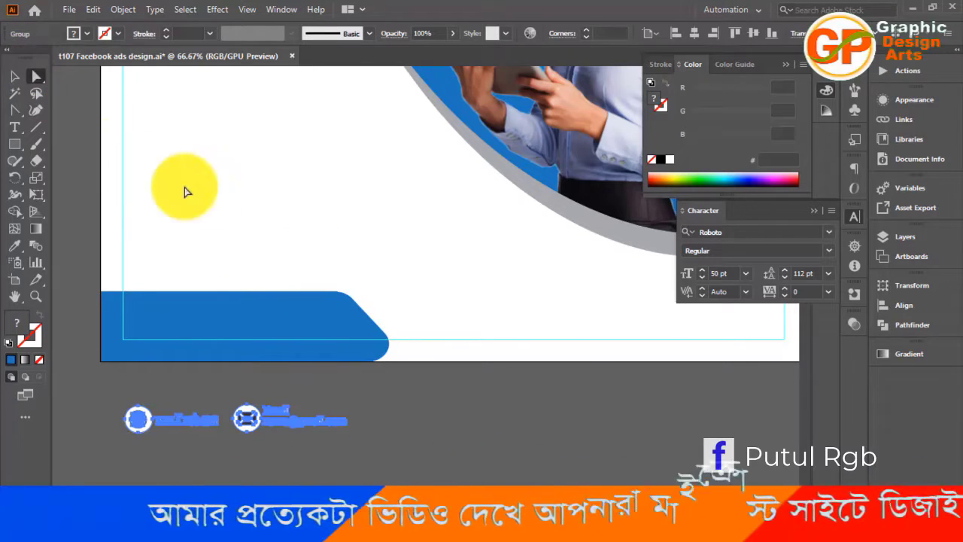
click(401, 346)
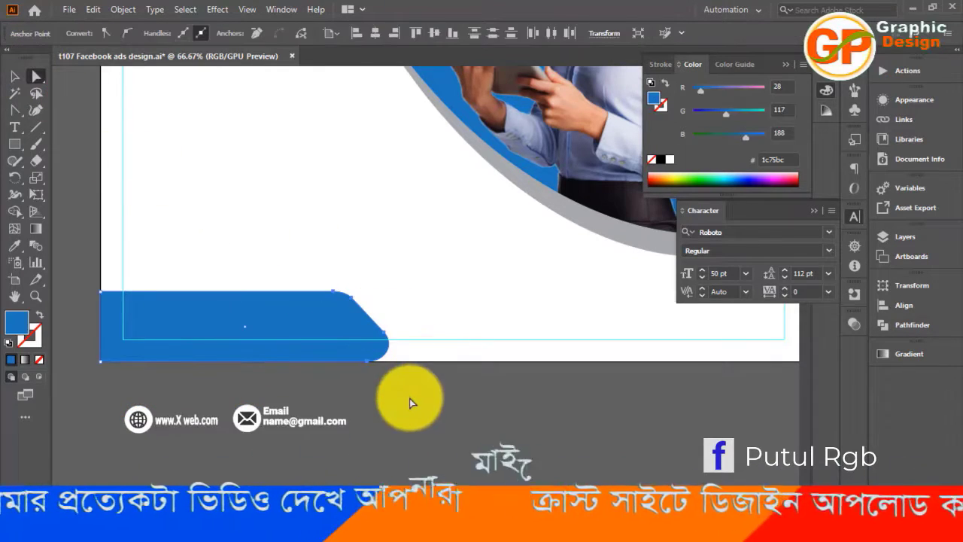
drag(333, 269, 435, 408)
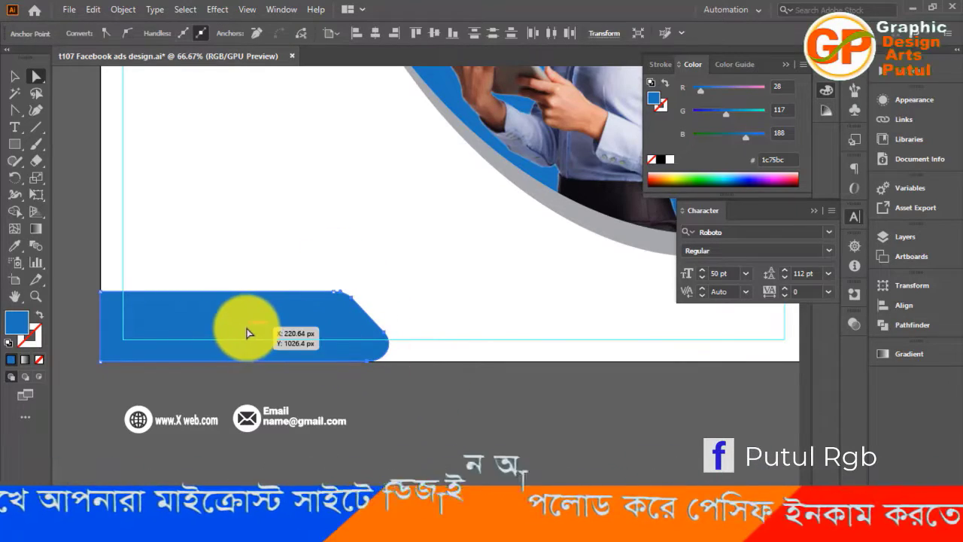
drag(247, 332, 311, 344)
key(ctrl+z)
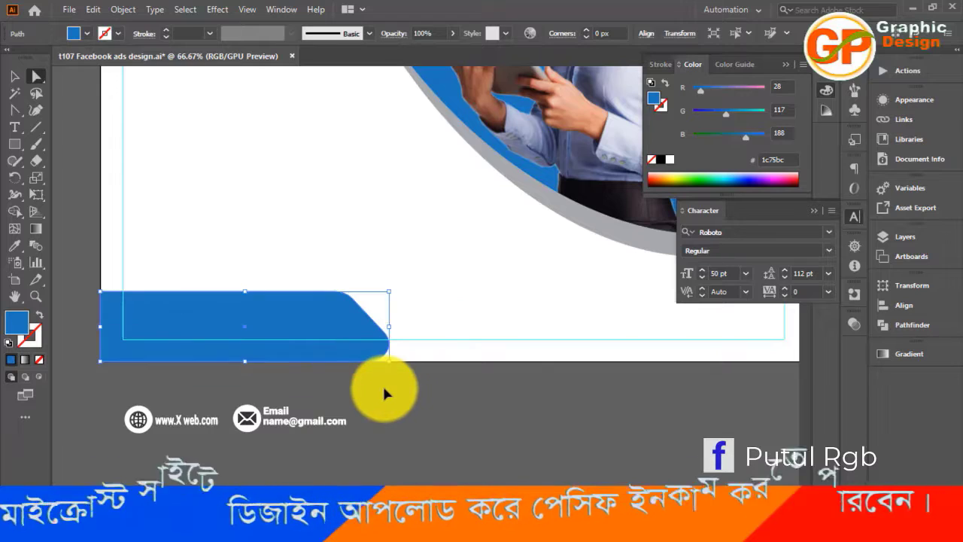
click(386, 392)
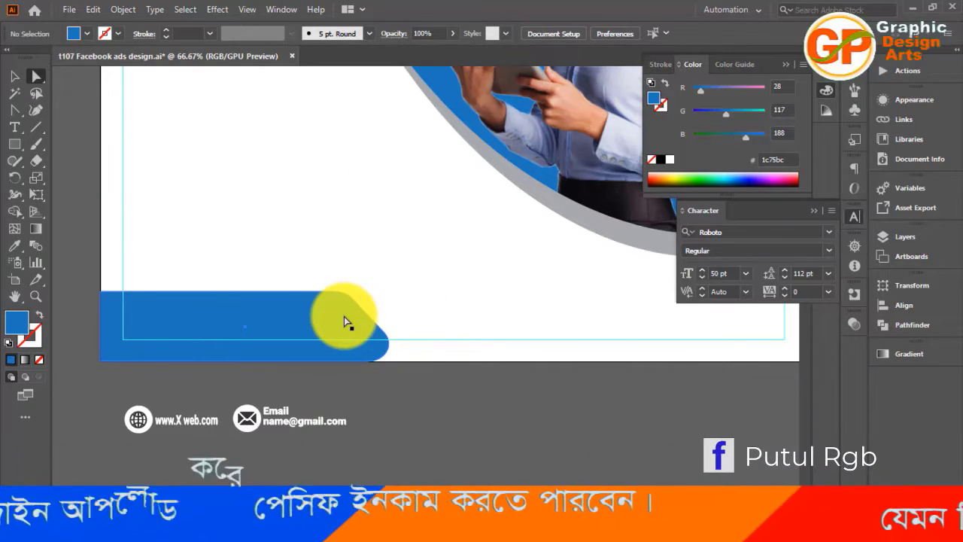
Undo the recent edits back to the taller footer bar with the contact items on it
key(ctrl+z)
key(ctrl+z)
key(ctrl+z)
key(ctrl+z)
key(ctrl+z)
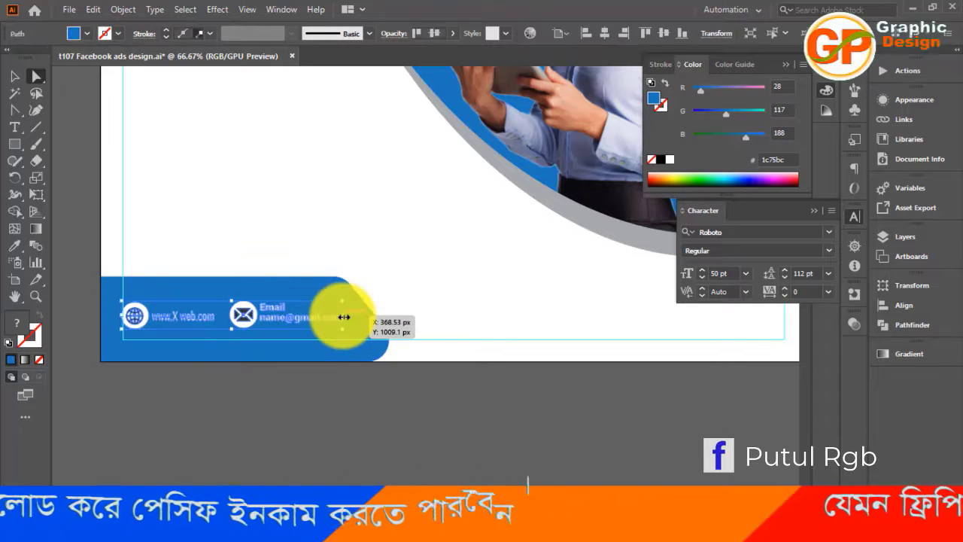
Undo the recent edits back to the plain white rectangle at the artboard's lower-left corner
key(ctrl+z)
key(ctrl+z)
key(ctrl+z)
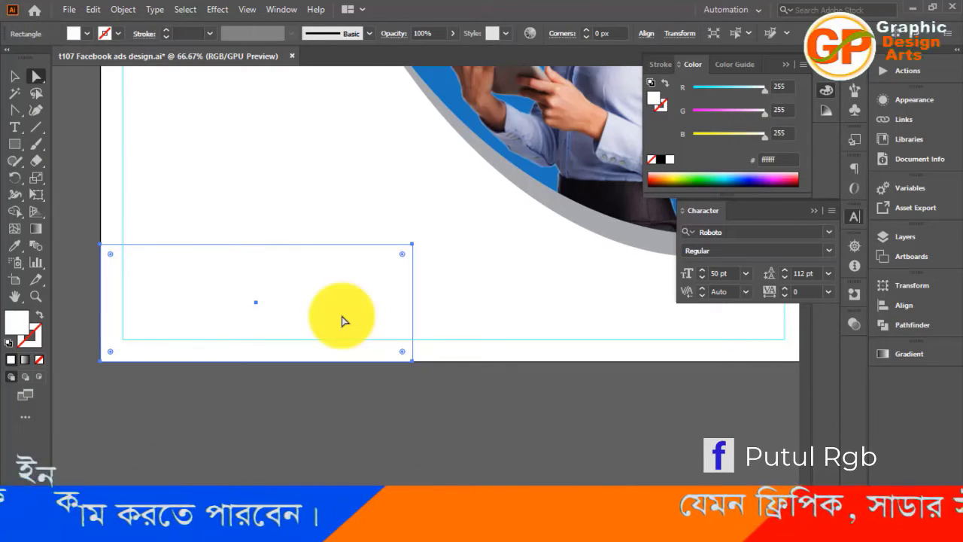
Paste the copied social icons and contact items and park them below the artboard
key(ctrl+v)
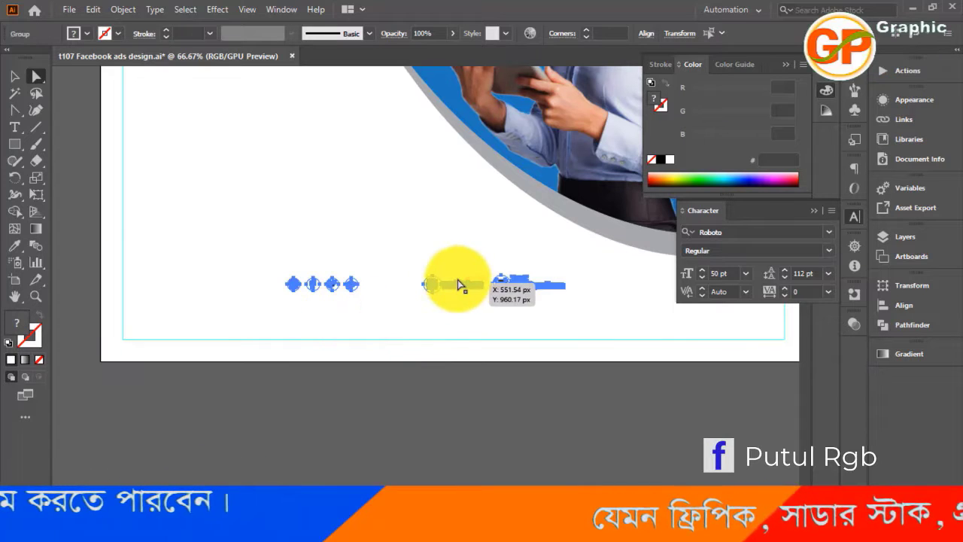
drag(457, 288, 457, 423)
key(v)
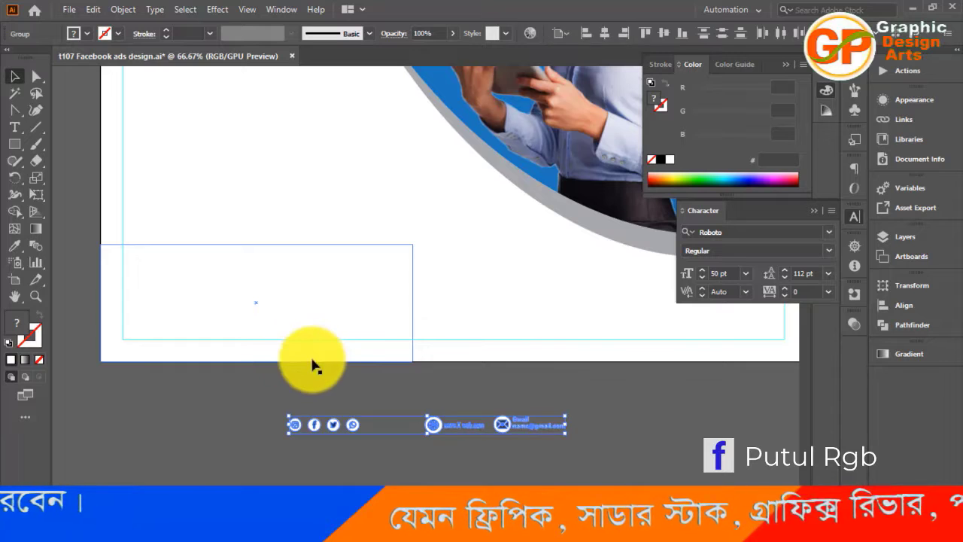
Fill the white rectangle with blue C=85 M=50 Y=0 K=0 and lower its top edge to form a footer bar
click(220, 406)
click(232, 315)
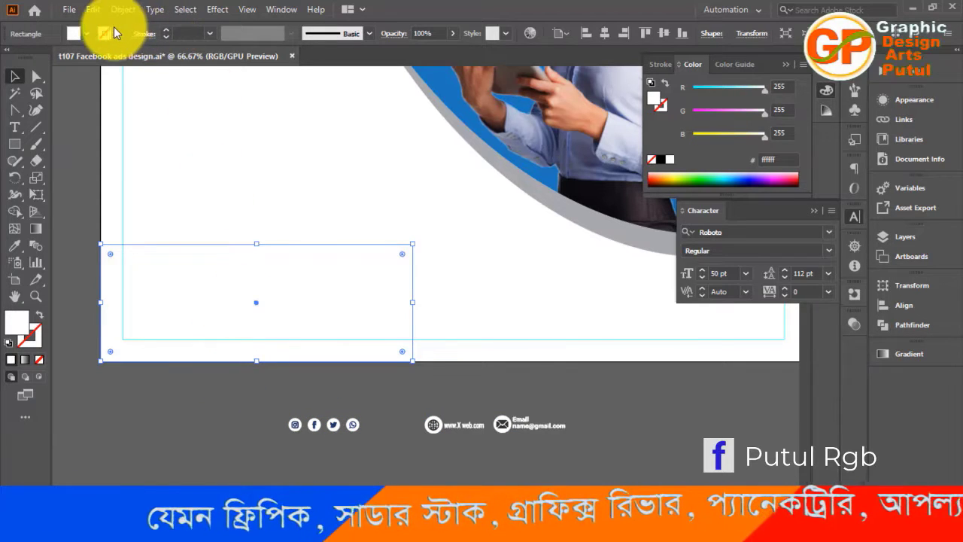
click(91, 33)
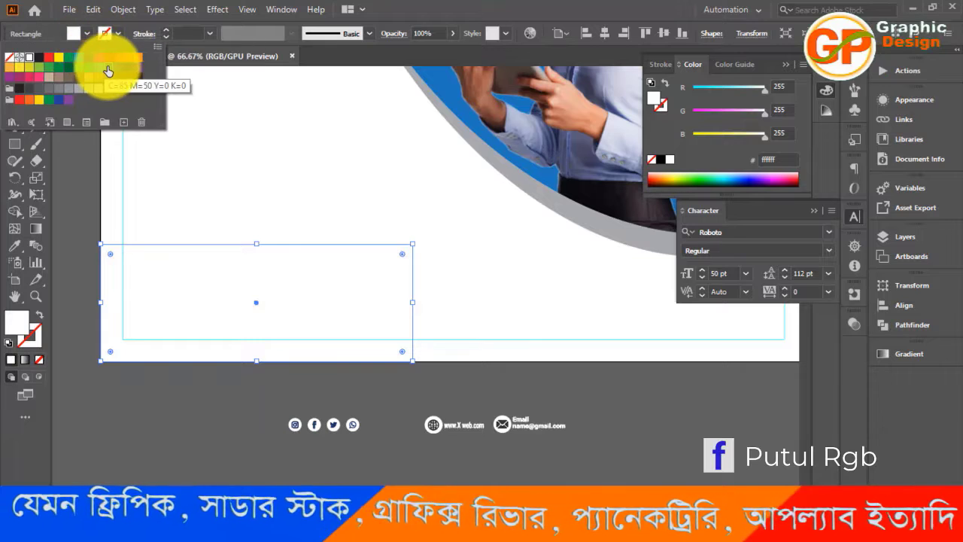
click(108, 67)
click(76, 284)
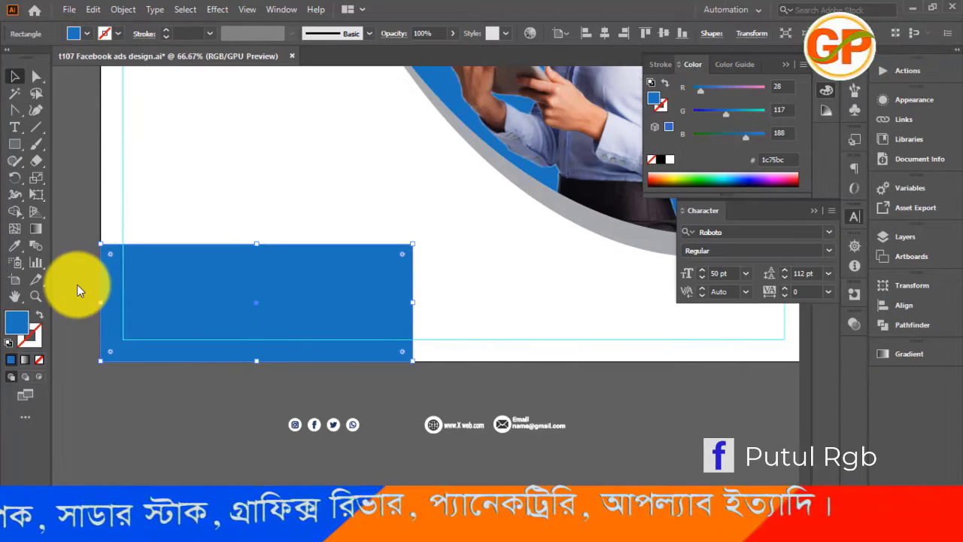
drag(258, 246, 262, 280)
click(222, 394)
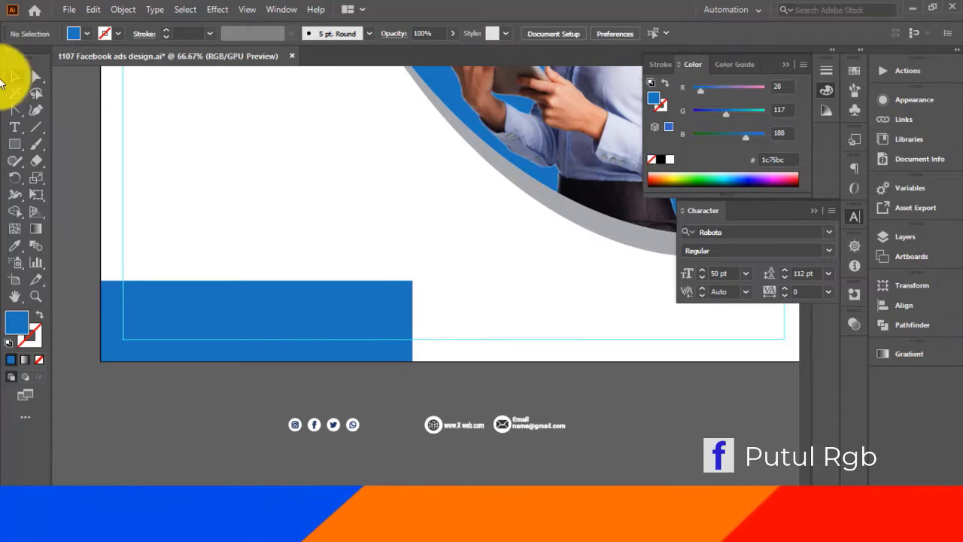
Move the footer bar's upper-right anchor point inward to slant its right end, undoing any stray distortion
click(37, 76)
drag(413, 280, 423, 385)
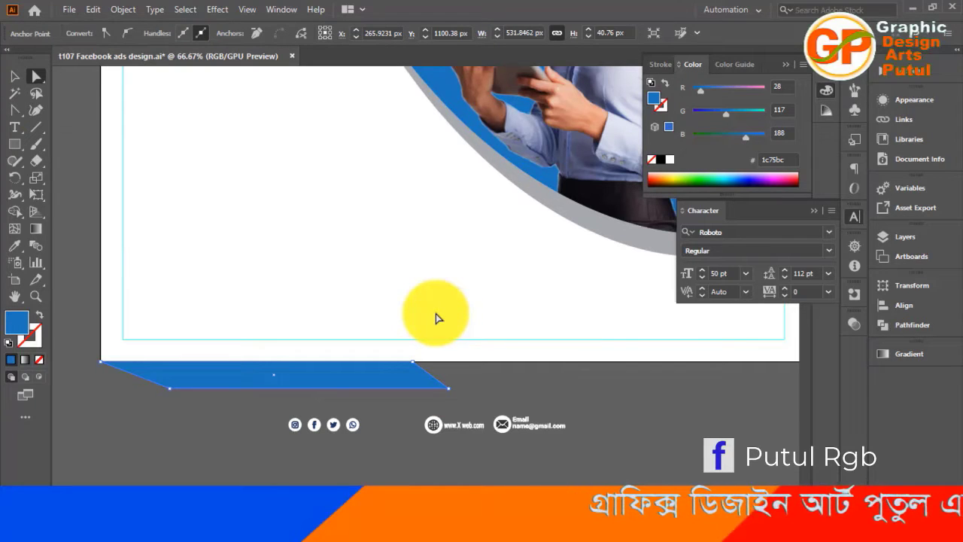
key(ctrl+z)
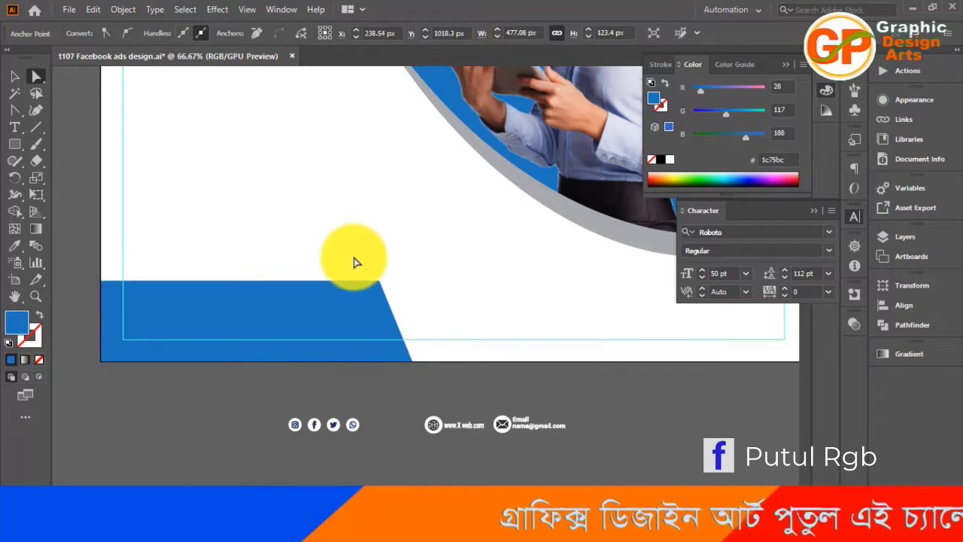
Round the footer bar's two right-hand corners to a radius of about 28 px
drag(348, 233, 440, 385)
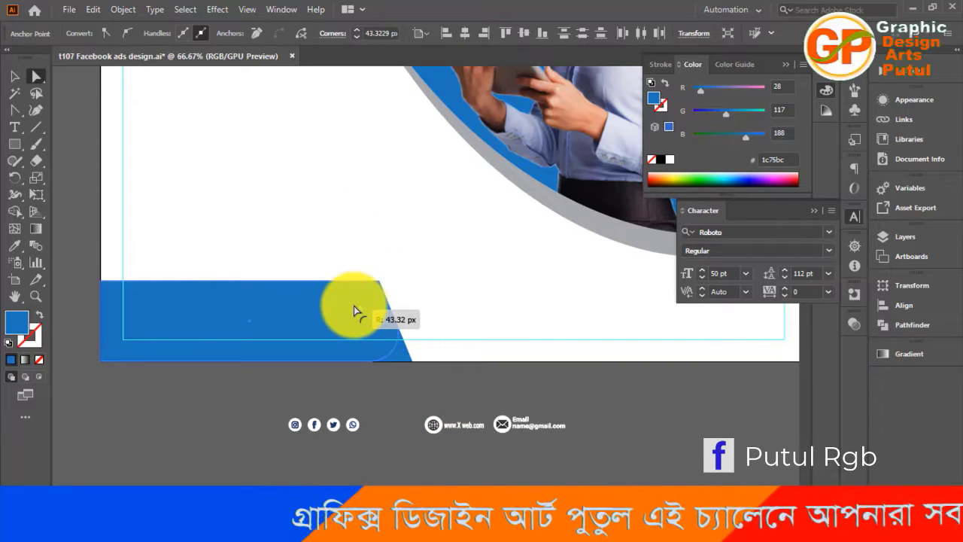
drag(353, 305, 367, 299)
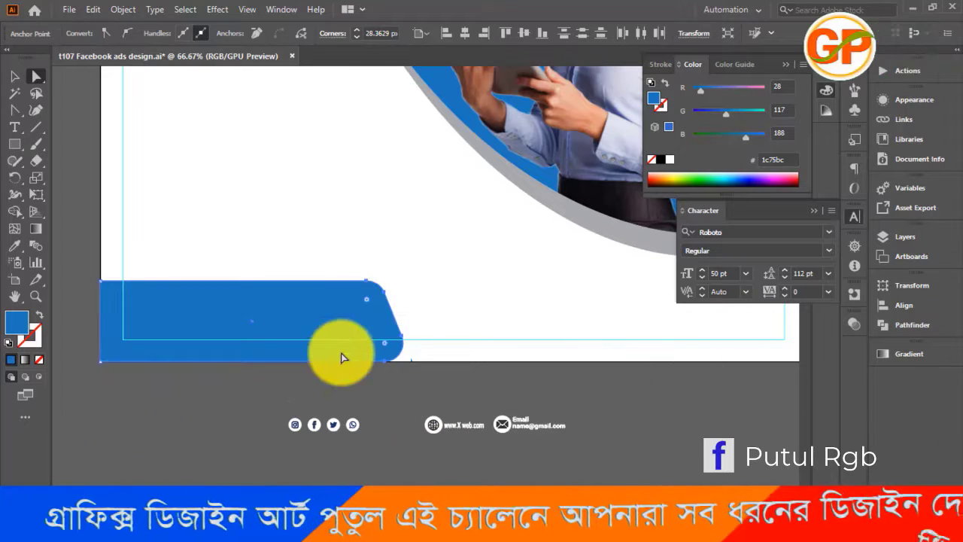
click(371, 397)
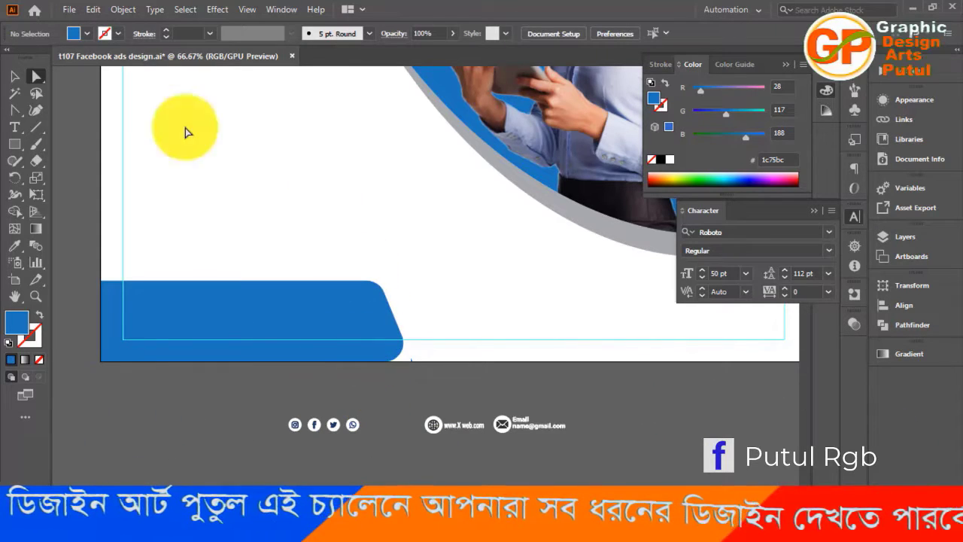
Move the row of social icons to the left, keeping it below the artboard
click(15, 75)
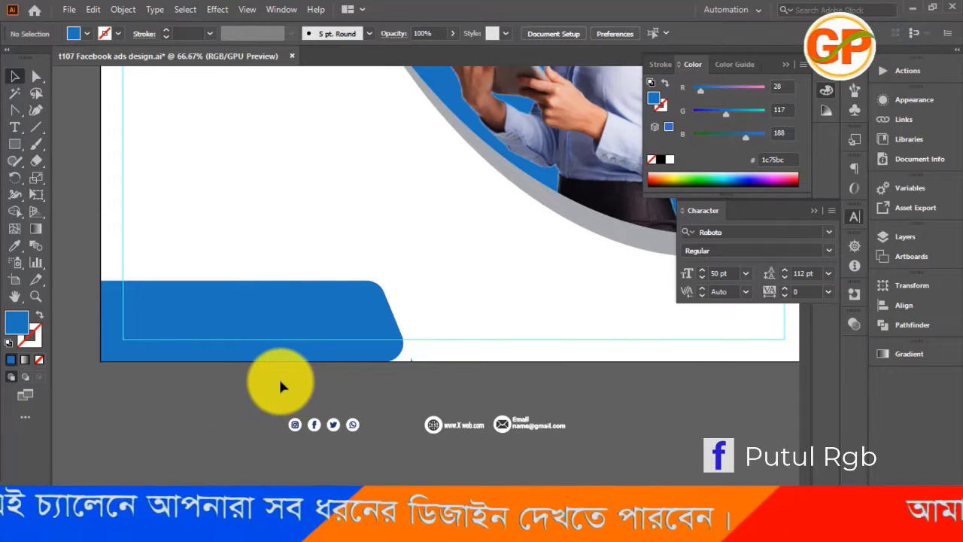
key(ctrl+equal)
key(ctrl+equal)
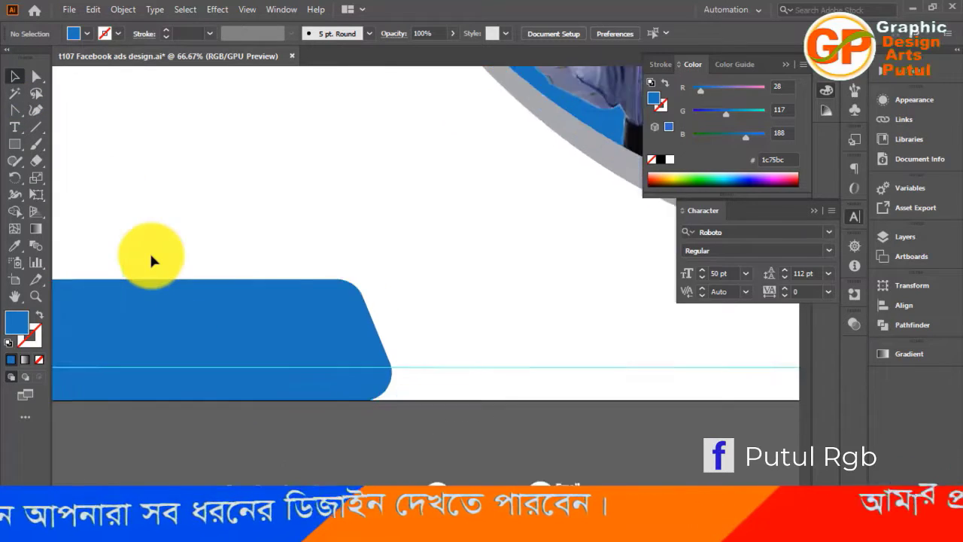
key(ctrl+minus)
key(ctrl+minus)
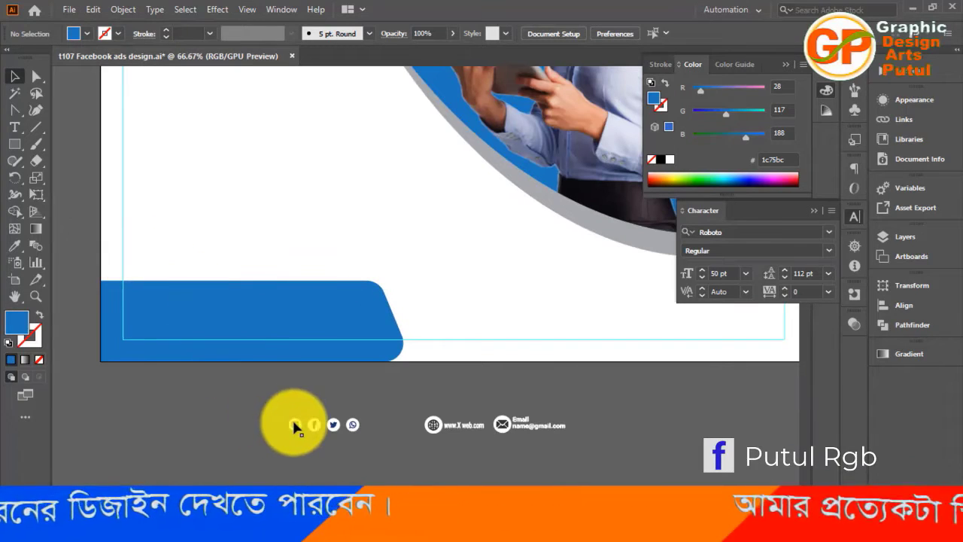
drag(294, 423, 110, 406)
Place the website and email items on the footer bar and enlarge them to span most of its width
drag(433, 432, 144, 322)
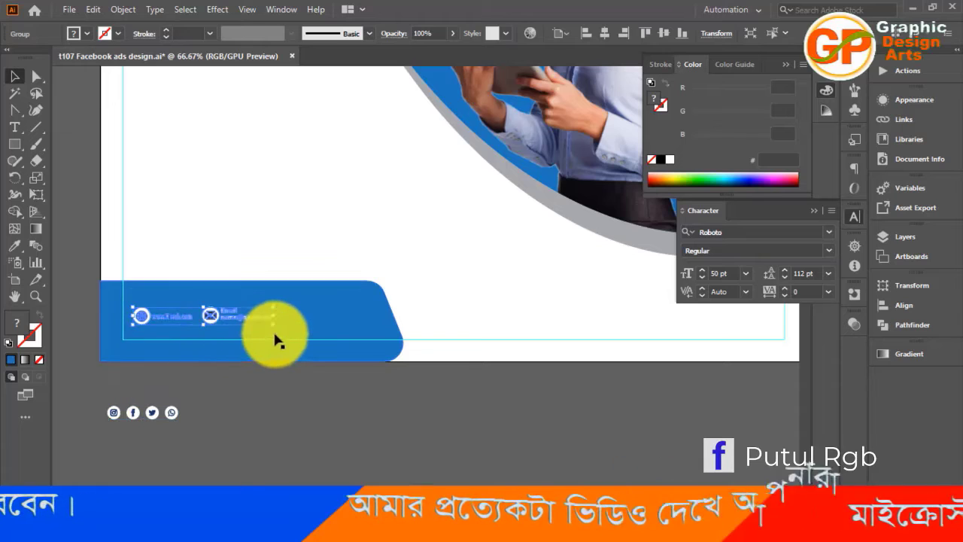
drag(275, 327, 339, 361)
drag(221, 315, 272, 316)
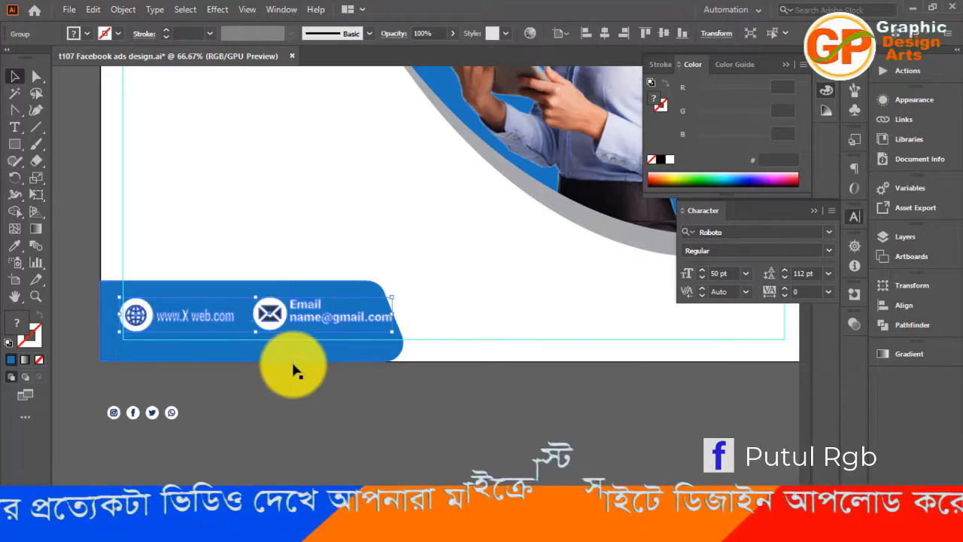
click(378, 406)
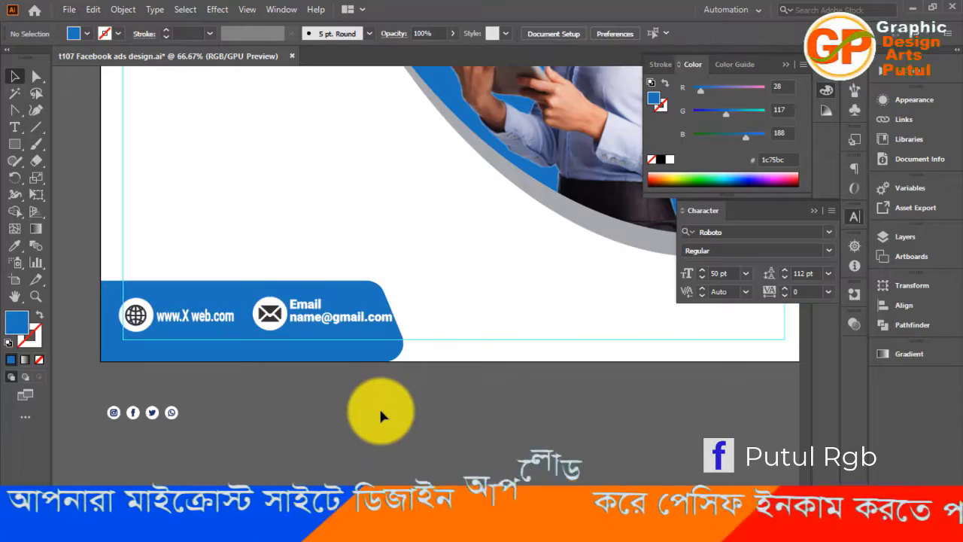
Widen the footer bar slightly to the right so it extends past the email text
click(375, 347)
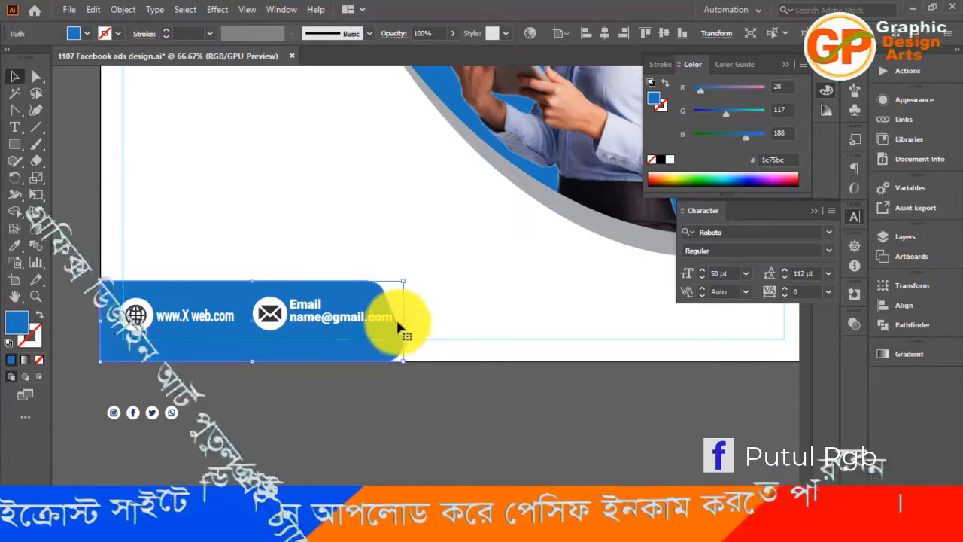
drag(405, 318, 415, 319)
click(411, 396)
scroll(414, 388, up, 2)
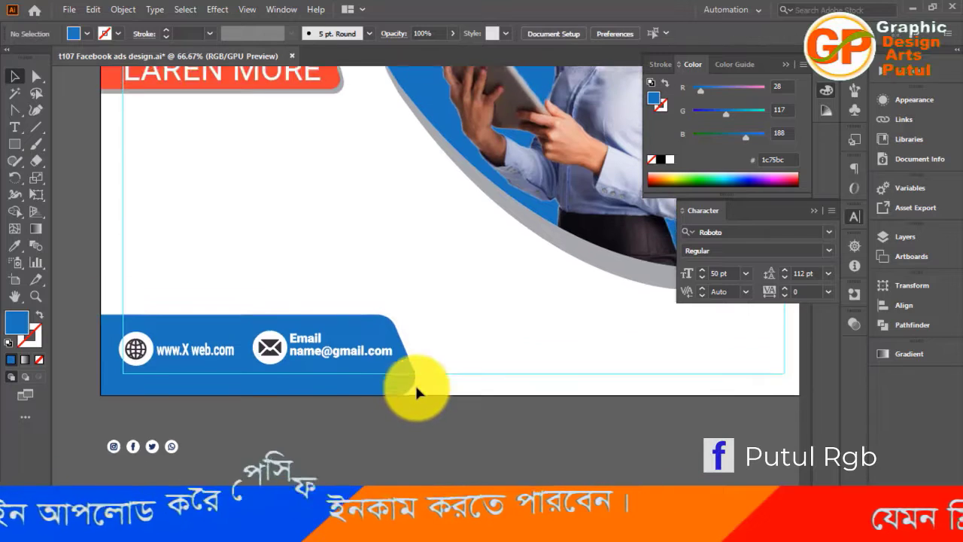
scroll(415, 382, down, 1)
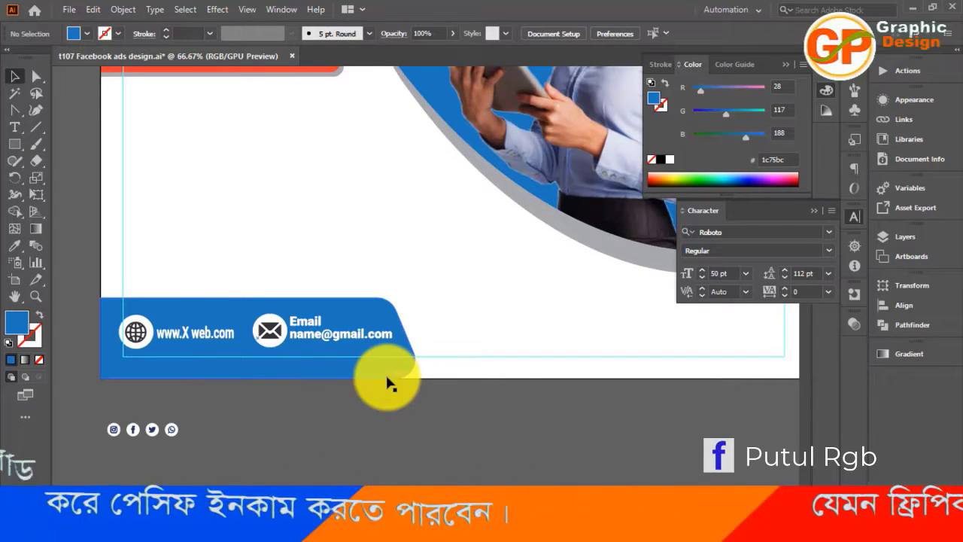
Nudge the website and email group slightly down on the footer bar
key(ctrl+minus)
key(ctrl+minus)
key(ctrl+minus)
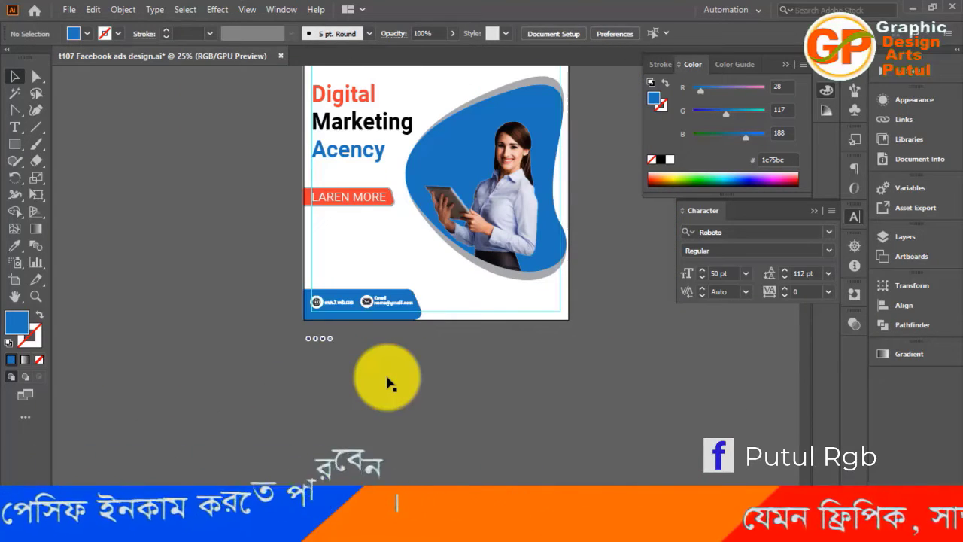
key(ctrl+plus)
key(ctrl+plus)
key(ctrl+plus)
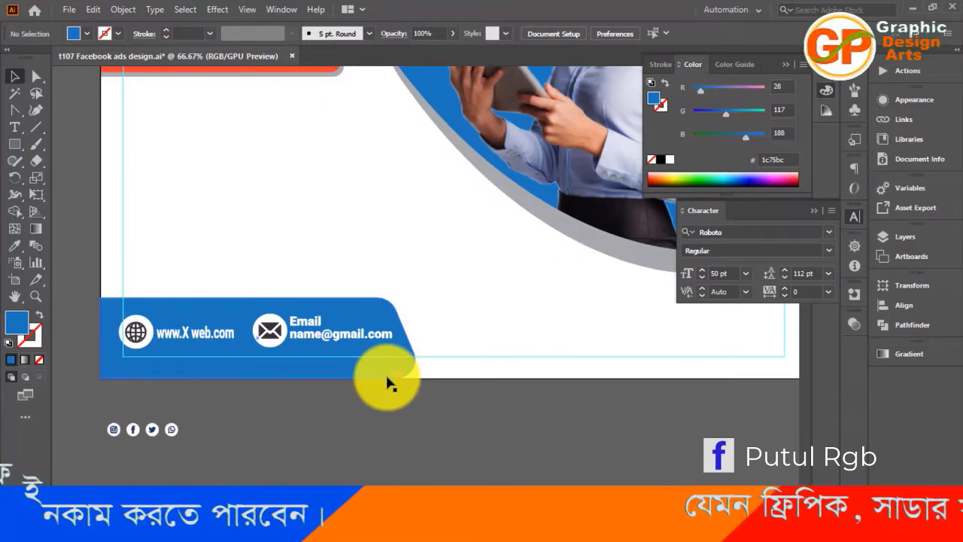
click(285, 338)
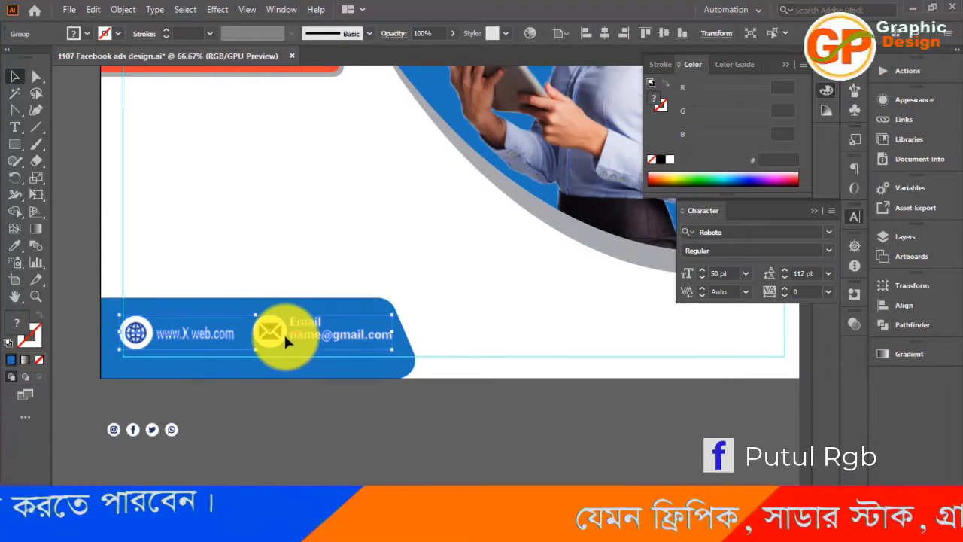
key(Down)
key(Down)
key(Down)
key(Down)
key(Down)
key(Down)
key(Down)
key(Down)
key(Down)
key(Down)
key(Down)
key(Down)
key(Down)
key(Down)
key(Down)
key(Down)
key(Down)
key(Down)
key(Down)
key(Down)
key(Up)
key(Up)
key(Up)
key(Up)
key(Up)
key(Up)
key(Up)
key(Up)
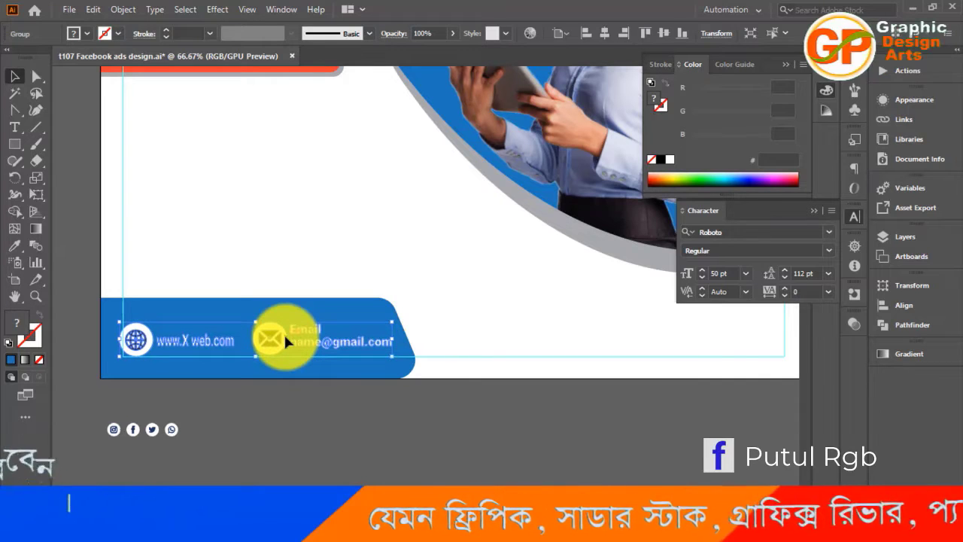
Lower the footer bar's top edge to make the bar shorter around the contact items
click(346, 403)
click(342, 321)
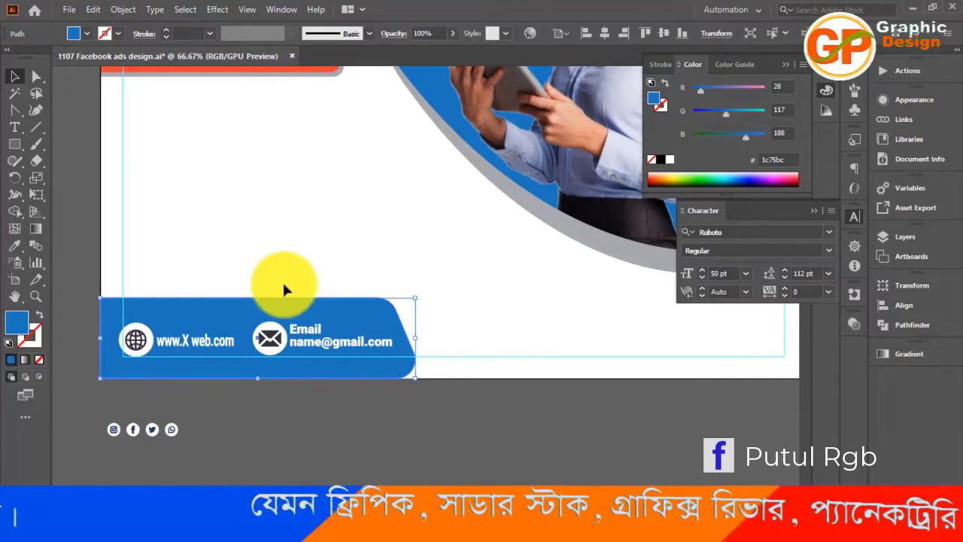
drag(260, 298, 262, 315)
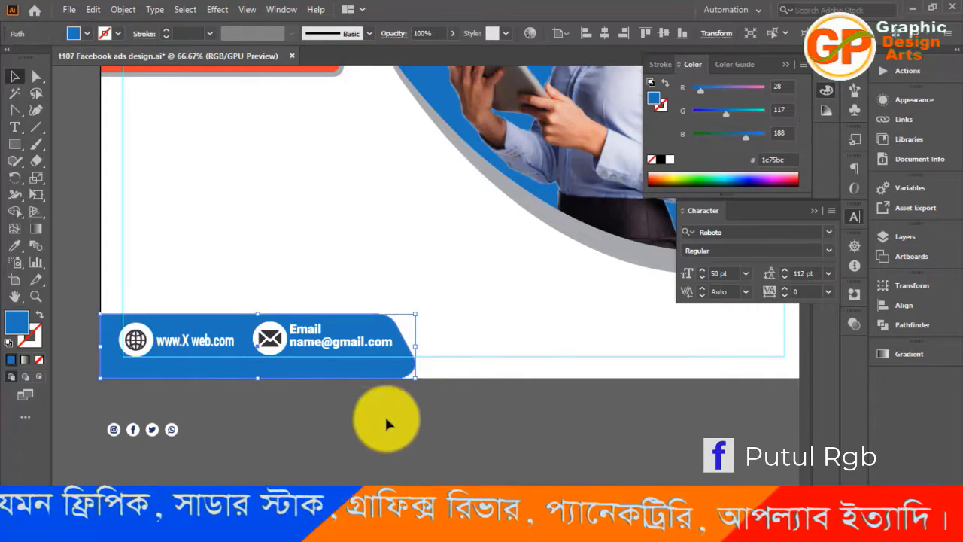
scroll(364, 427, up, 3)
scroll(363, 433, down, 2)
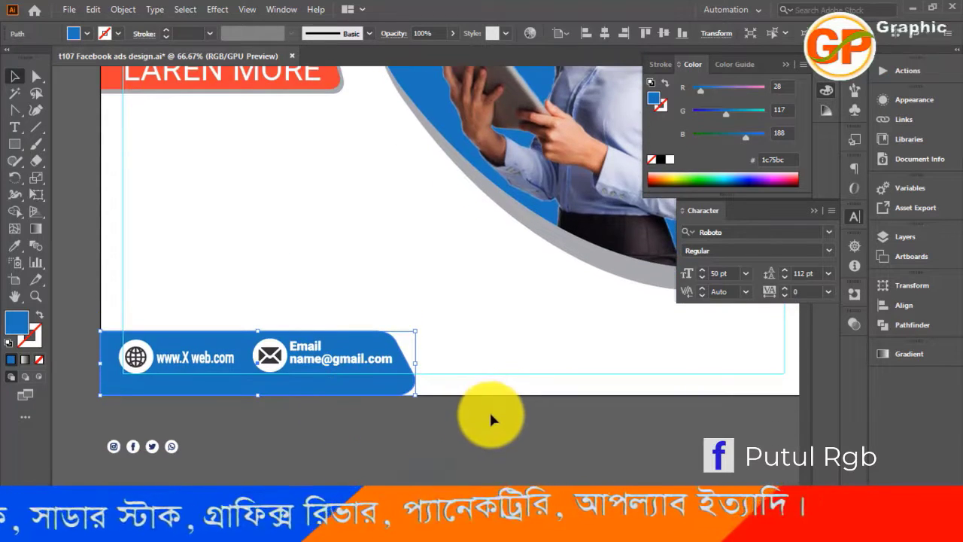
Duplicate the footer bar behind itself, fill the copy with gray #a7a9ac, and stretch it slightly upward as a thin edge
key(a)
key(v)
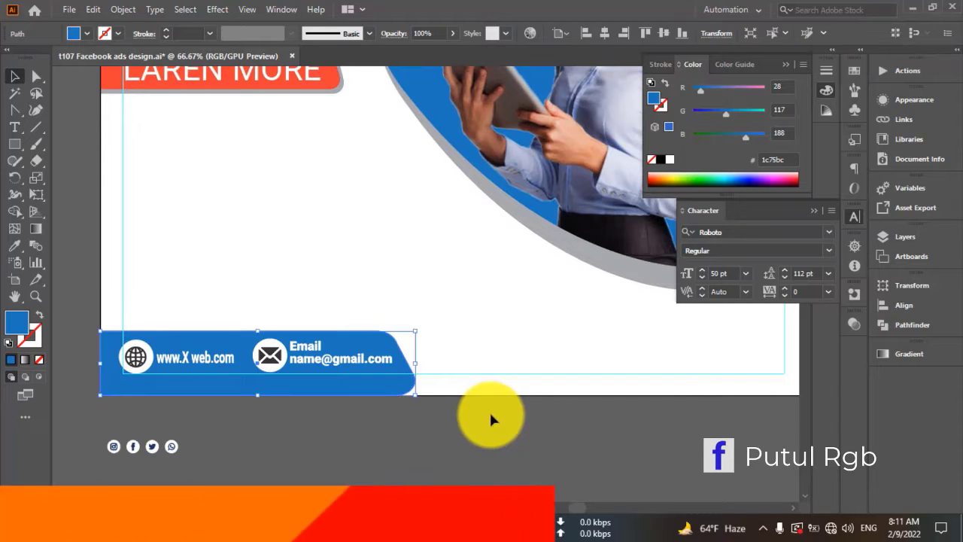
click(87, 33)
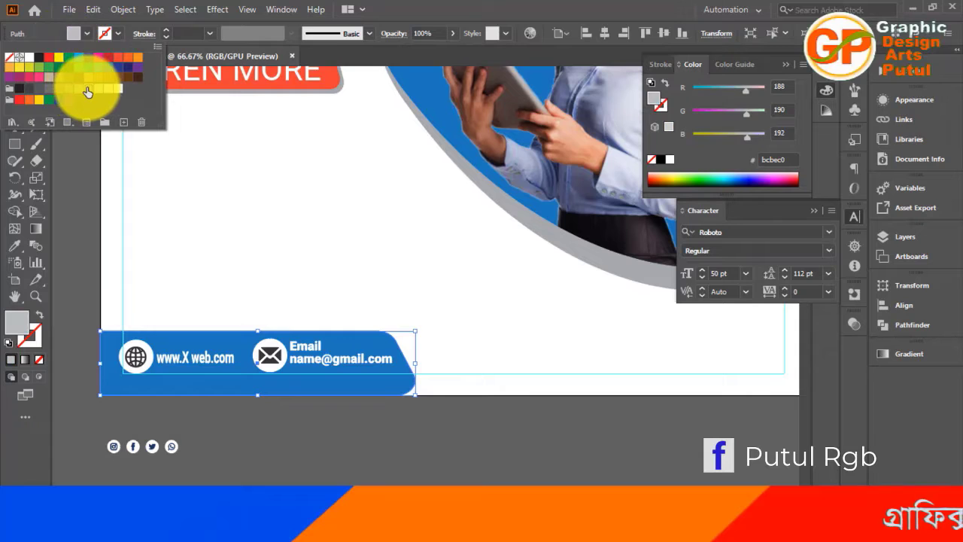
click(78, 88)
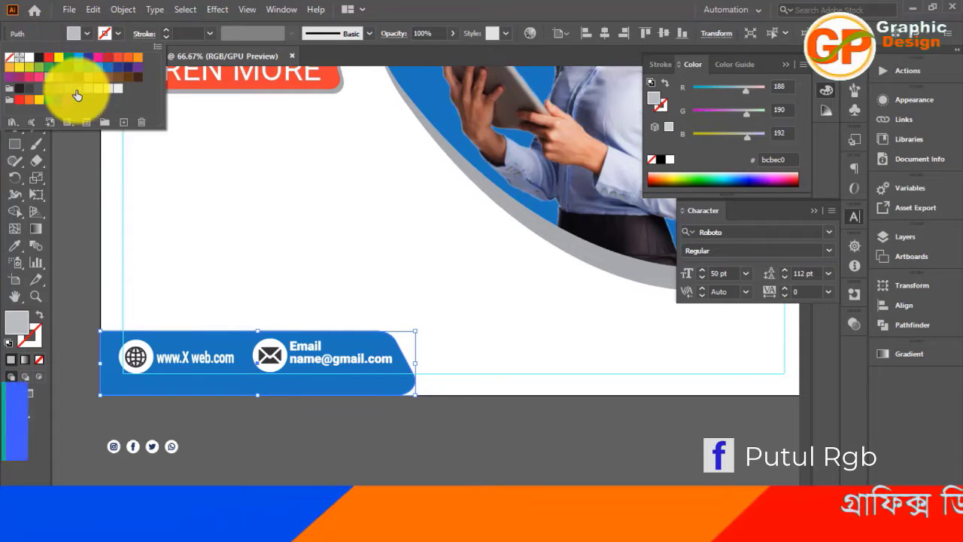
click(249, 300)
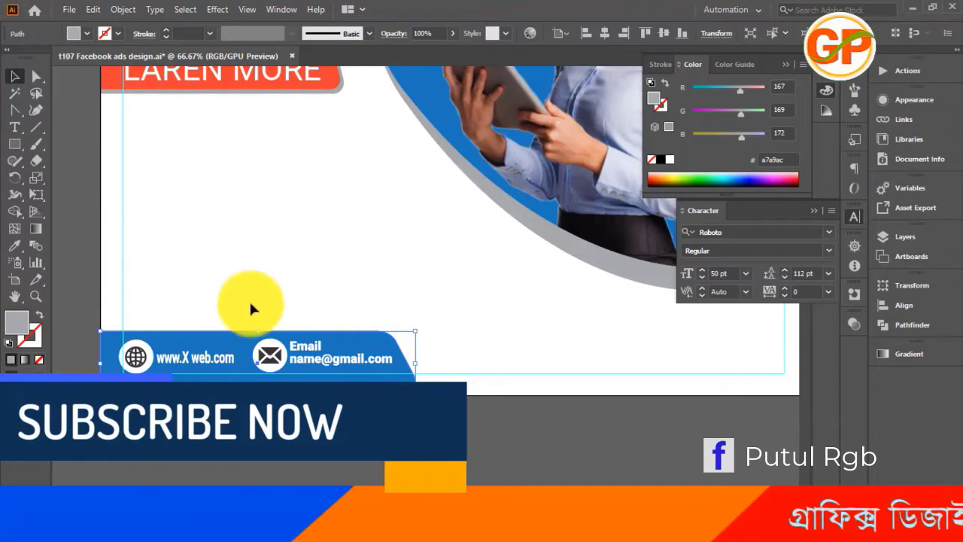
drag(262, 331, 259, 322)
click(342, 445)
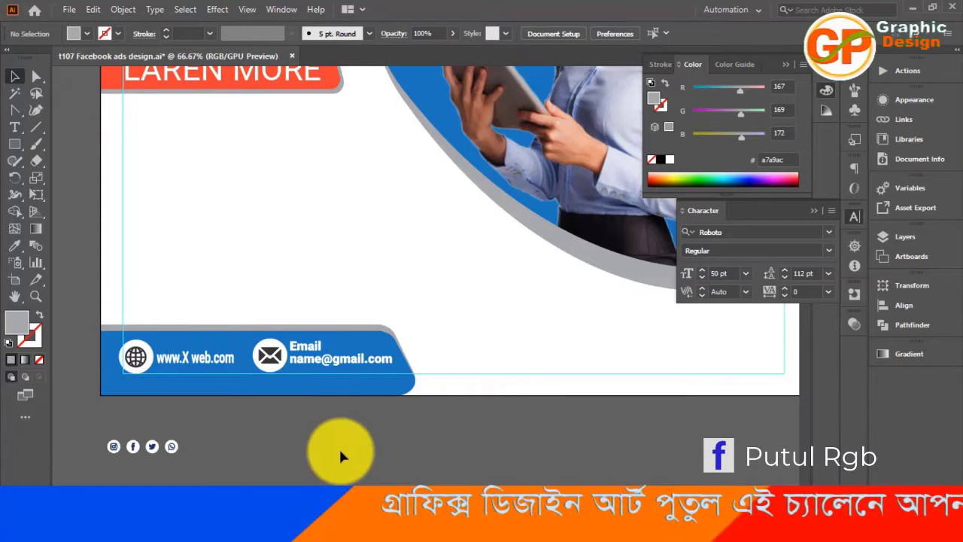
drag(242, 287, 338, 419)
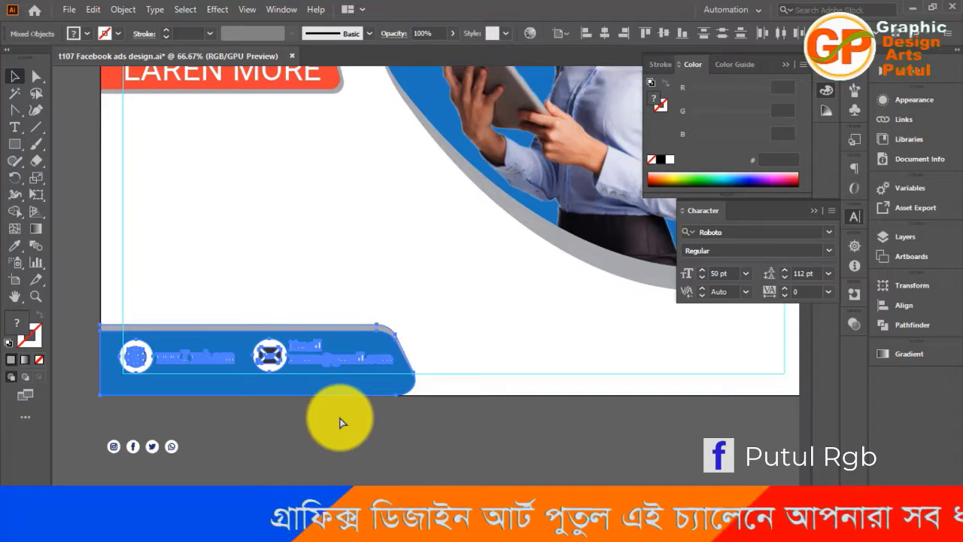
click(351, 469)
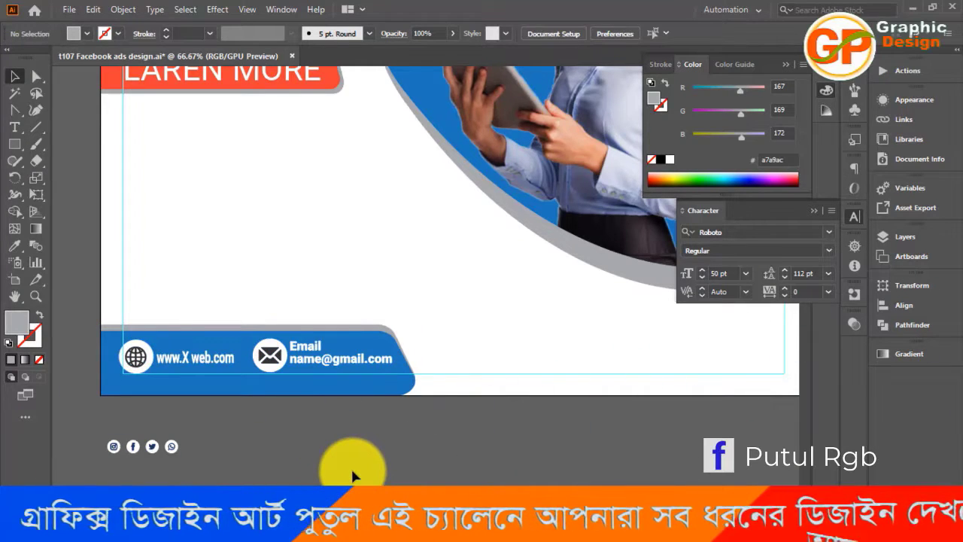
Recolor the four white circles behind the social media icons below the artboard with the footer bar's blue #1c75bc
key(ctrl+minus)
key(ctrl+minus)
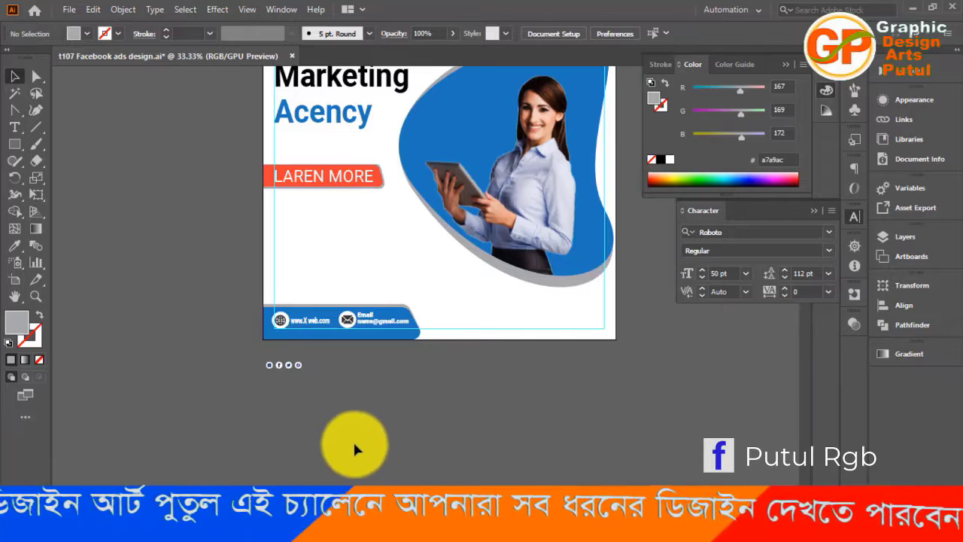
drag(242, 344, 324, 391)
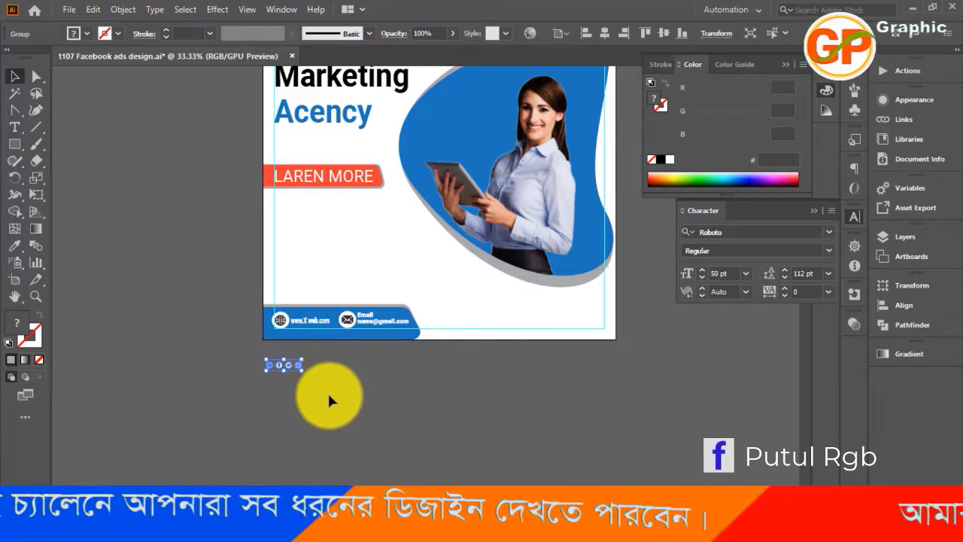
click(327, 390)
key(ctrl+equal)
key(ctrl+equal)
key(ctrl+equal)
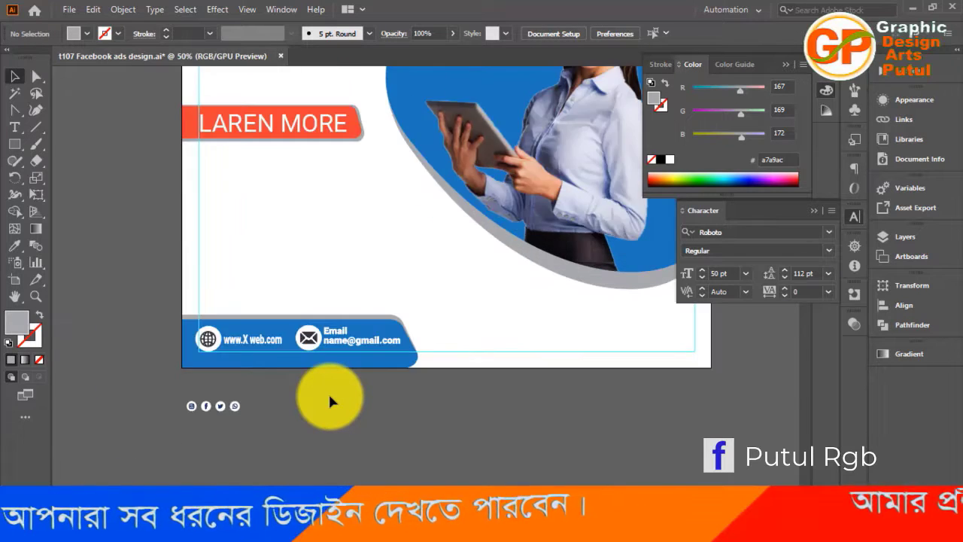
drag(263, 428, 480, 207)
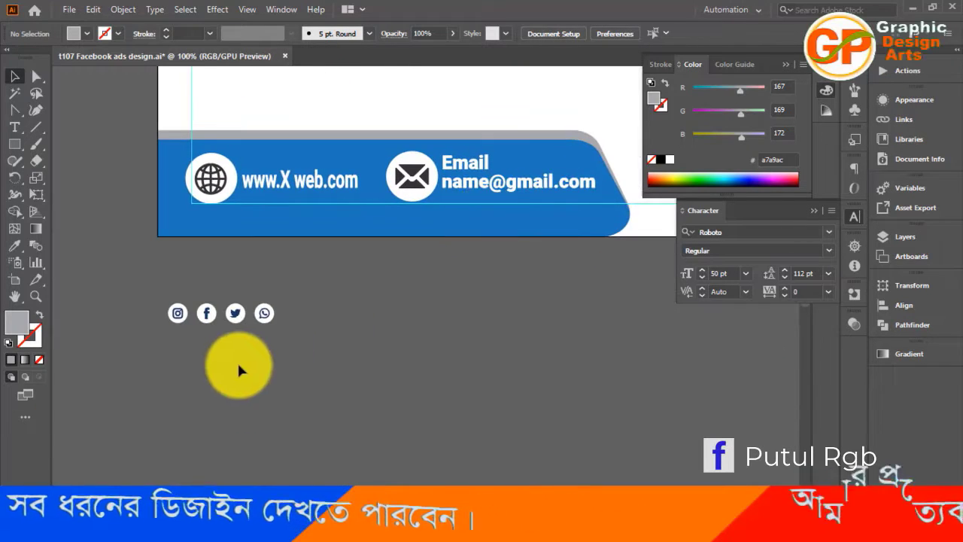
key(ctrl+equal)
key(ctrl+equal)
key(ctrl+equal)
key(ctrl+equal)
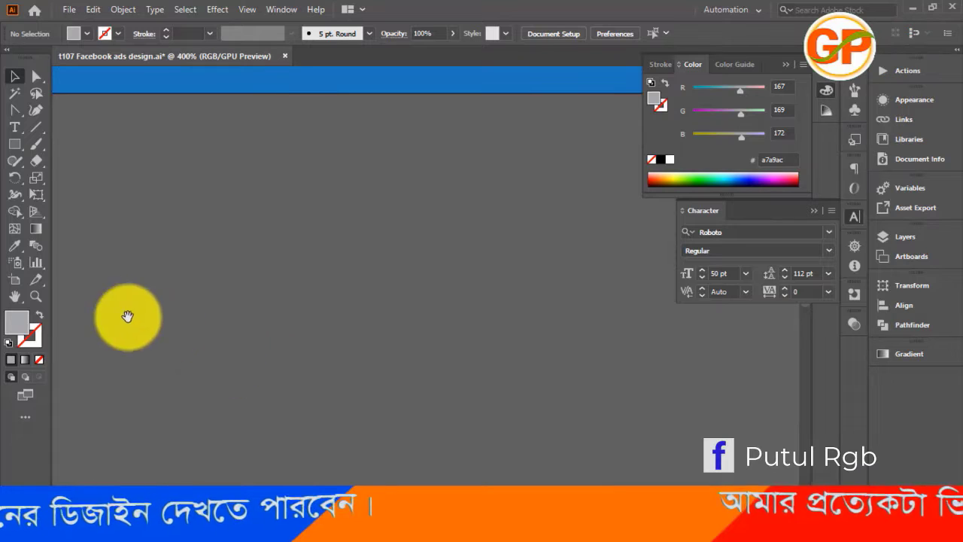
drag(157, 345, 483, 280)
drag(278, 263, 609, 192)
drag(336, 297, 436, 296)
key(a)
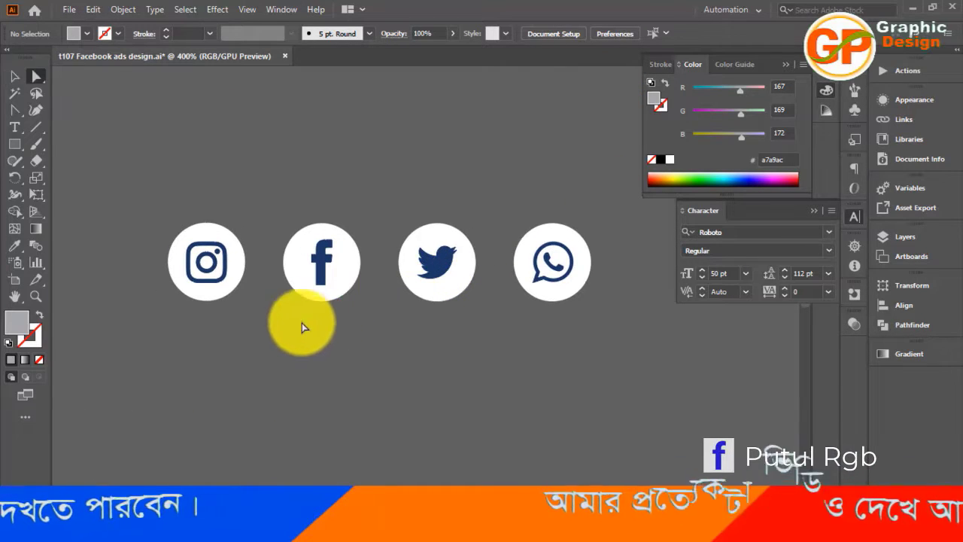
click(233, 297)
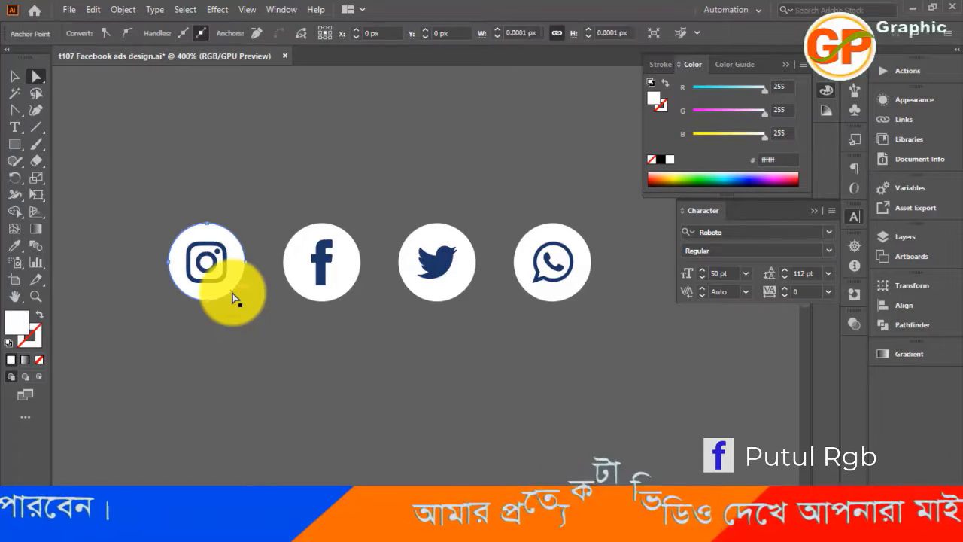
shift+click(338, 299)
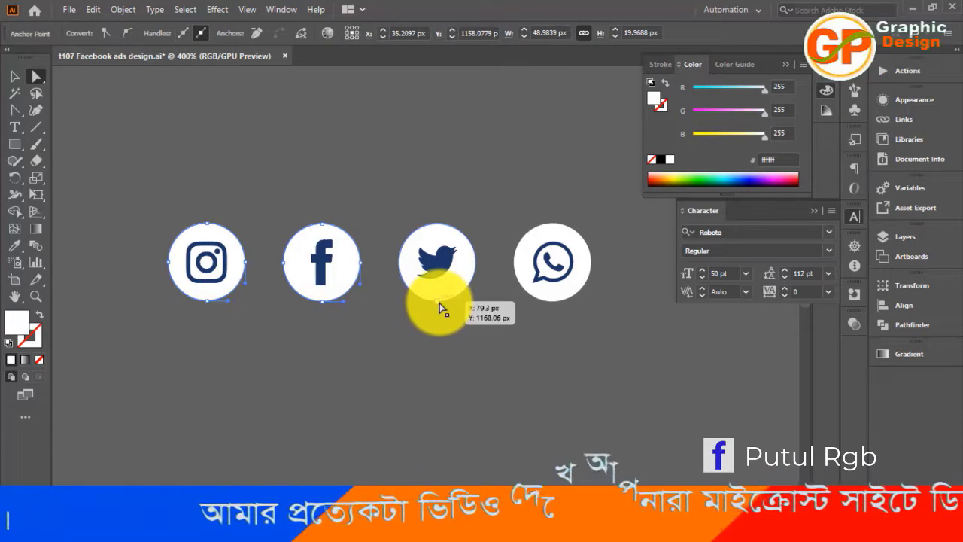
shift+click(439, 303)
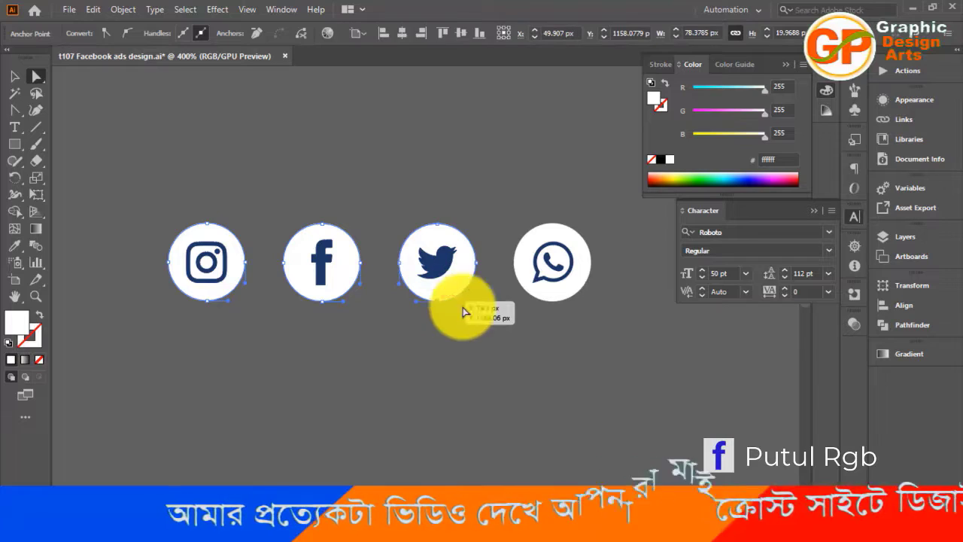
shift+click(560, 301)
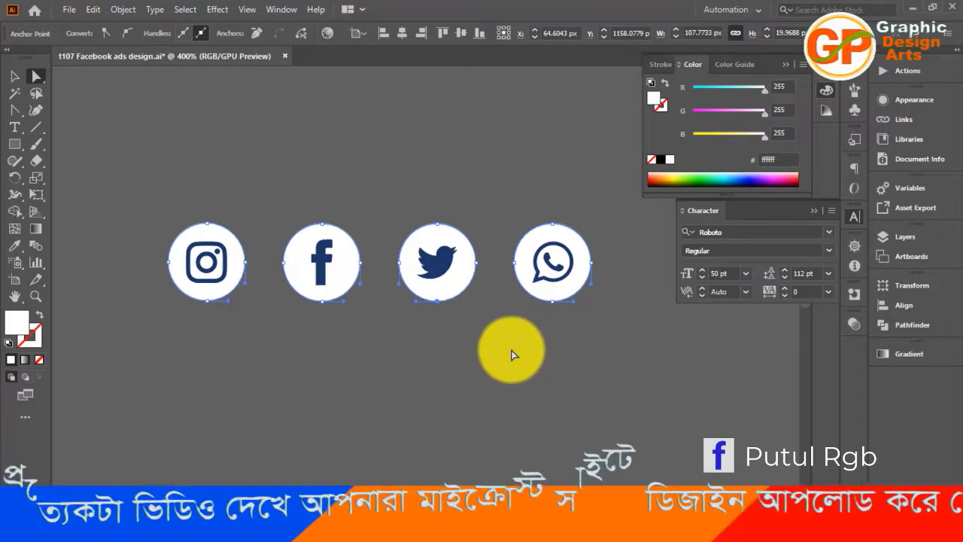
key(i)
scroll(486, 346, up, 5)
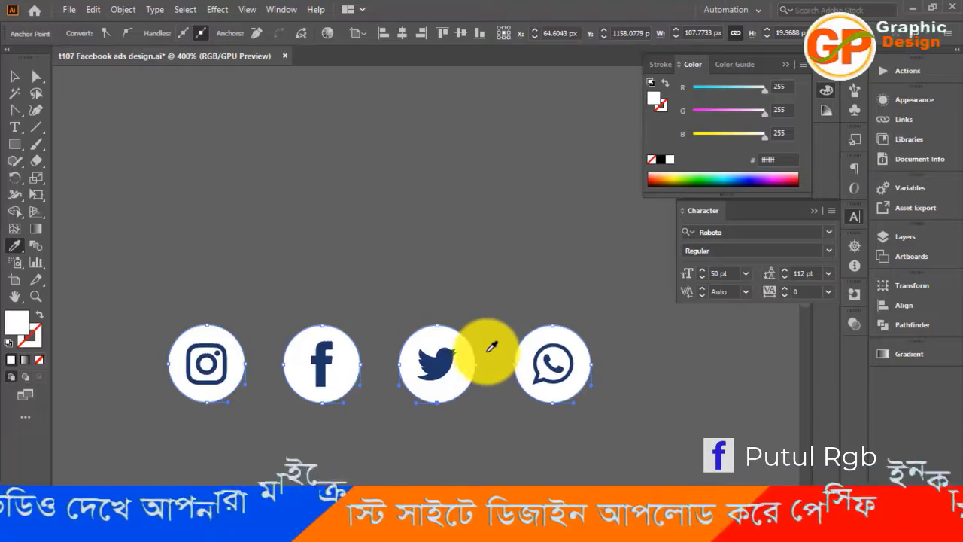
click(475, 217)
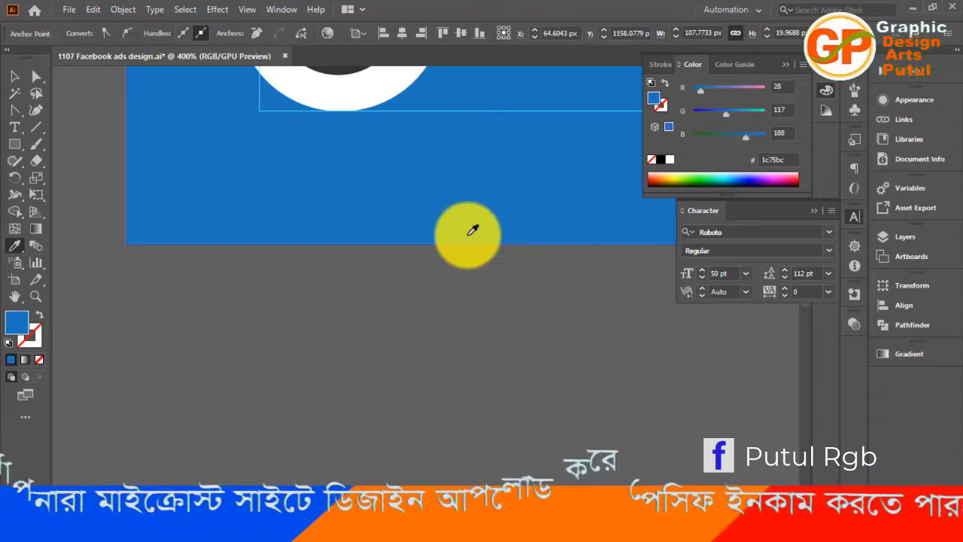
scroll(469, 221, down, 5)
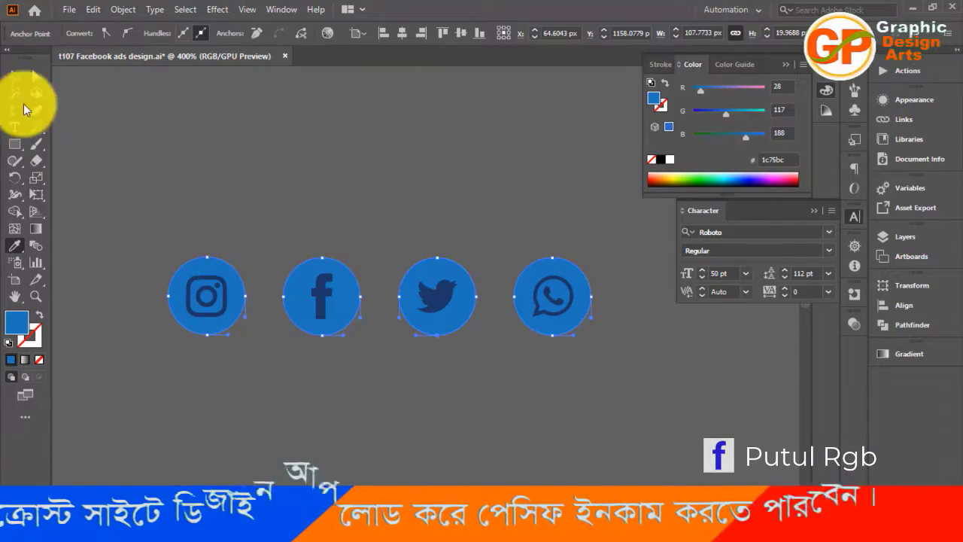
click(12, 76)
click(83, 225)
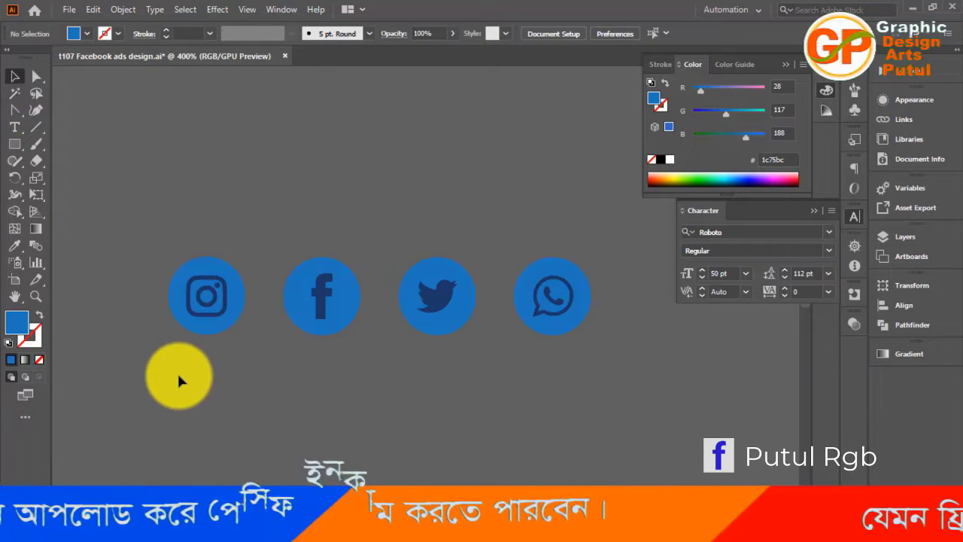
Try to fill the dark Instagram, Facebook, Twitter and WhatsApp symbols together with white #ffffff sampled from the artboard
key(a)
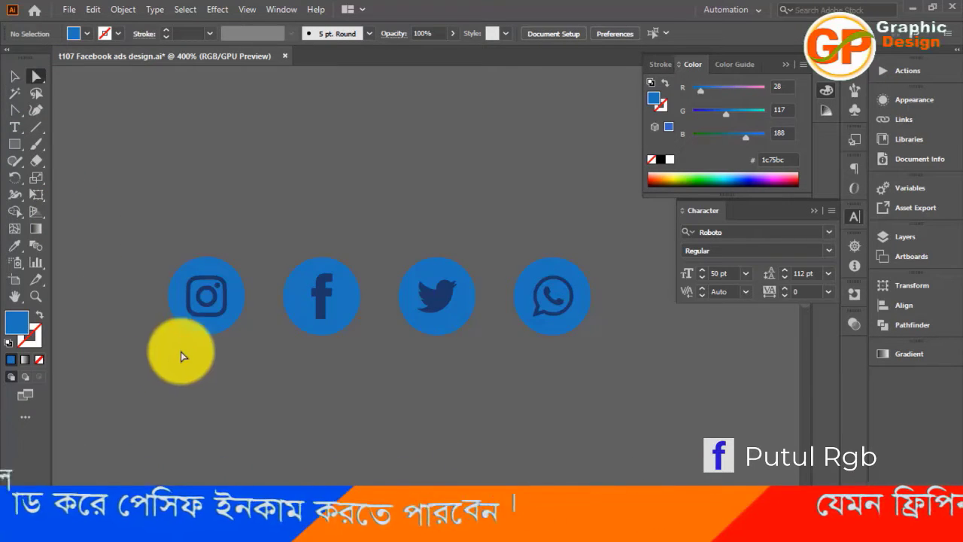
click(217, 317)
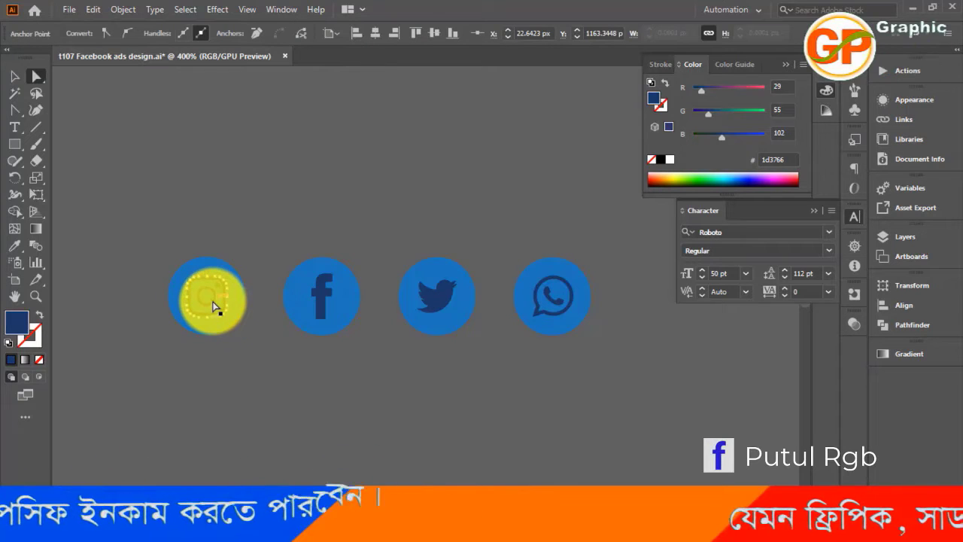
click(218, 292)
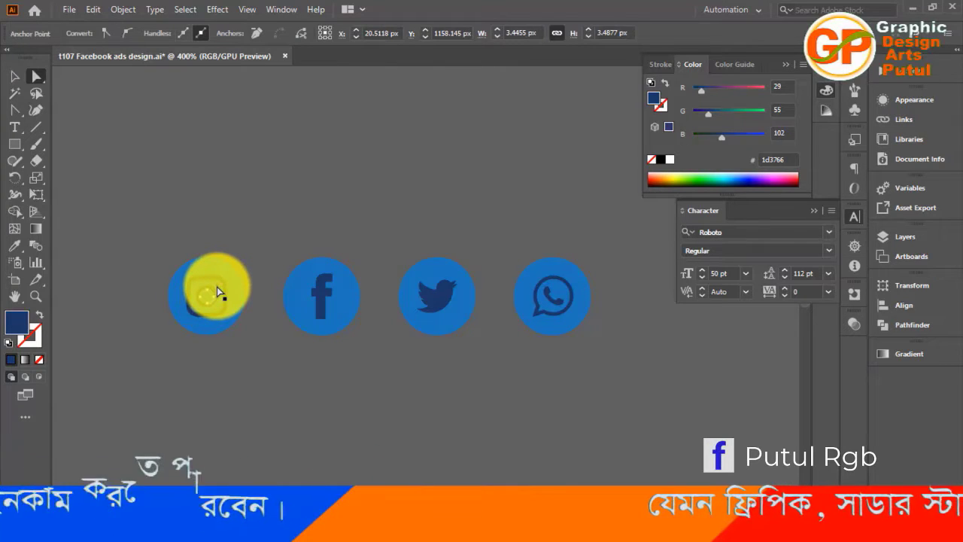
click(216, 286)
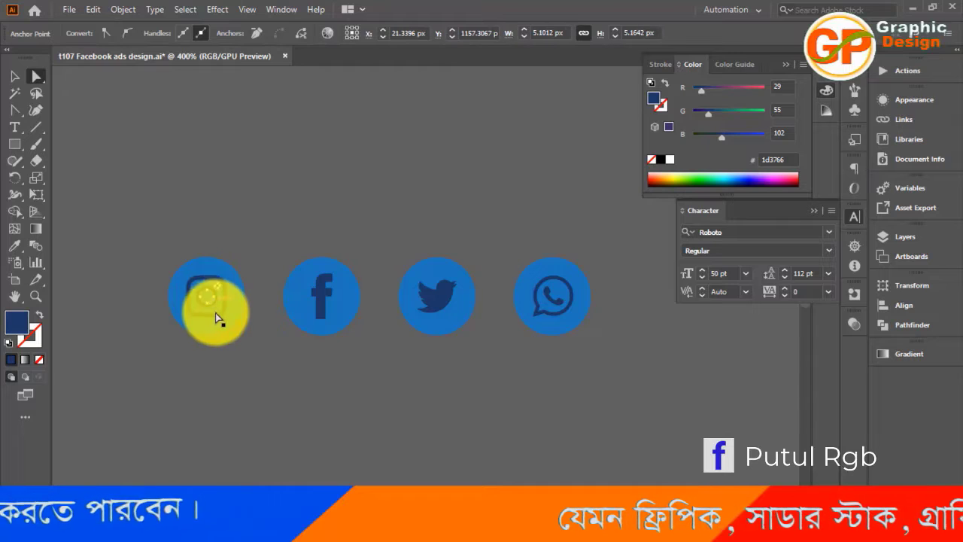
shift+click(215, 313)
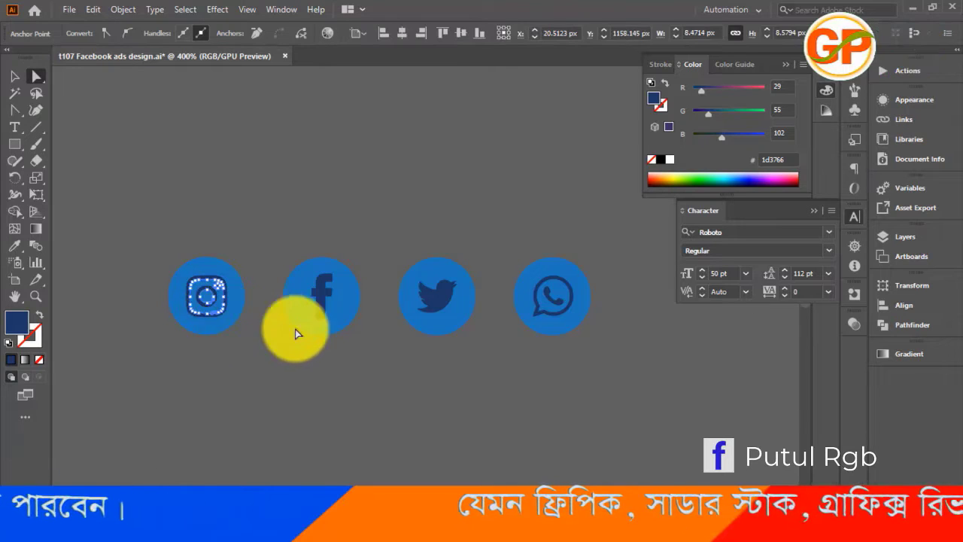
shift+click(322, 316)
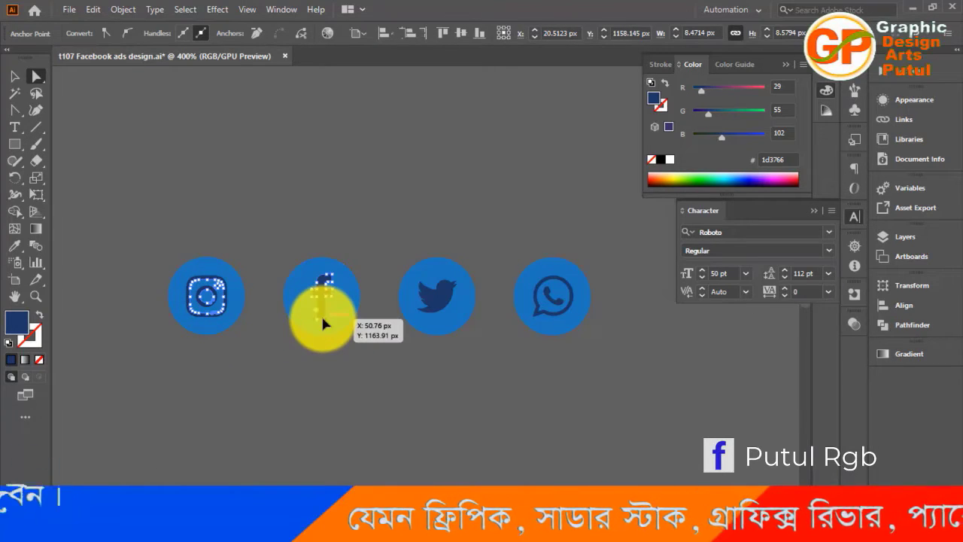
shift+click(439, 319)
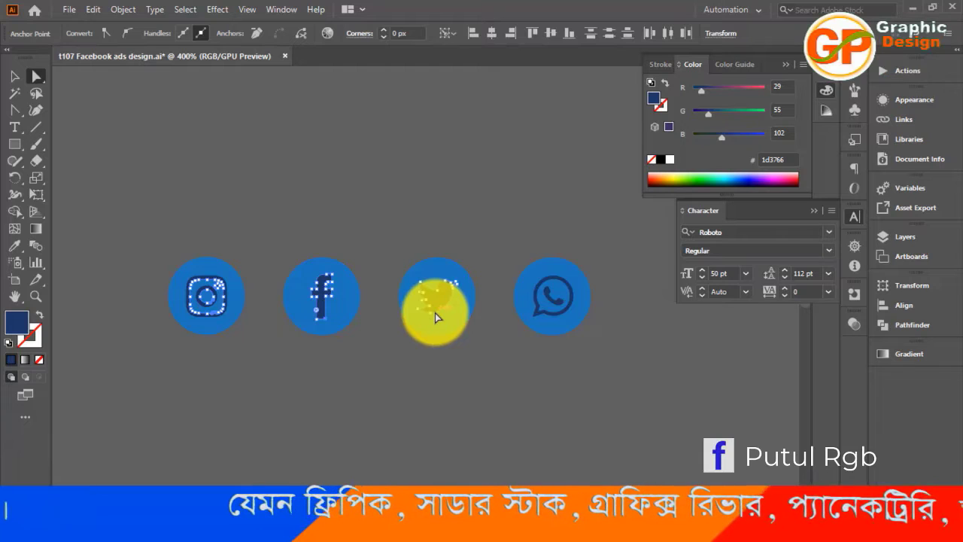
shift+click(546, 315)
key(i)
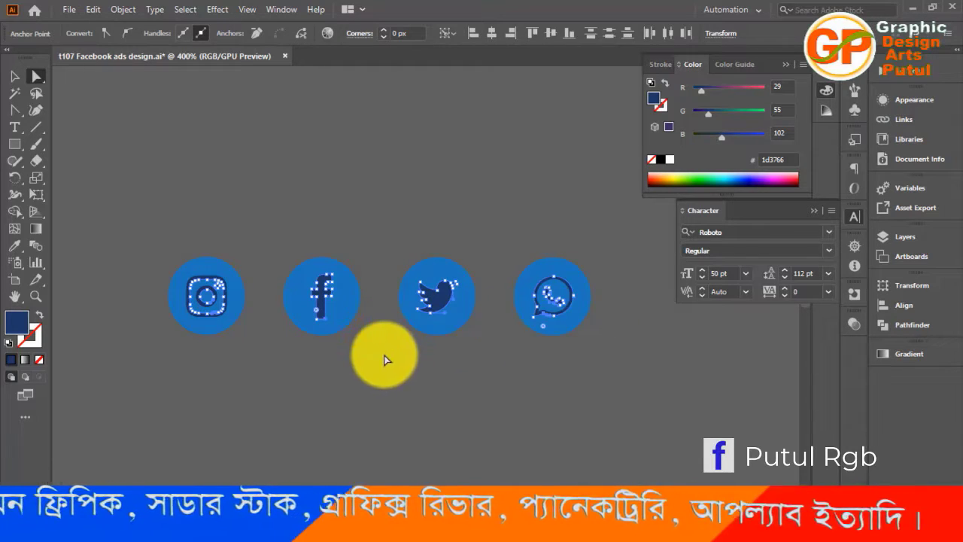
scroll(387, 355, up, 2)
scroll(389, 354, up, 10)
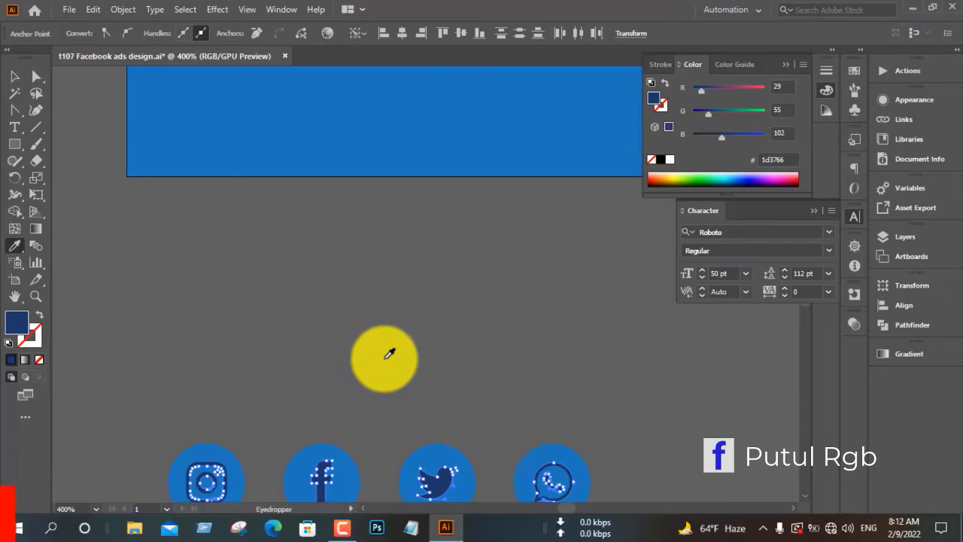
scroll(389, 353, up, 2)
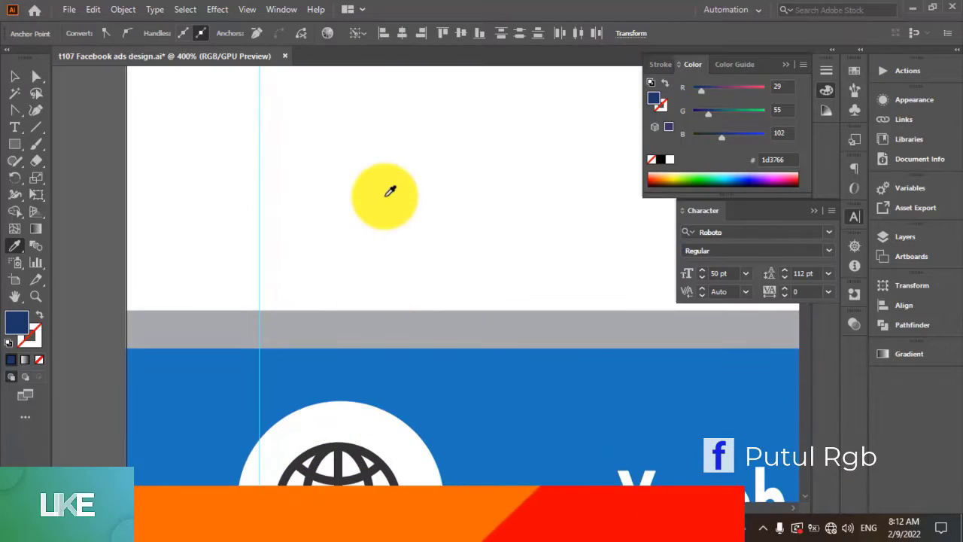
click(389, 196)
scroll(395, 256, down, 4)
scroll(398, 233, down, 12)
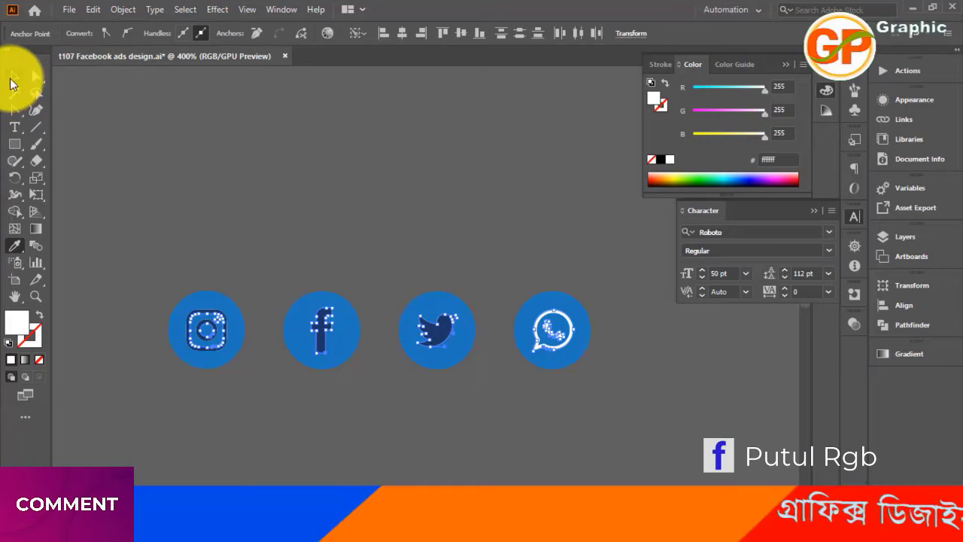
click(13, 77)
click(387, 230)
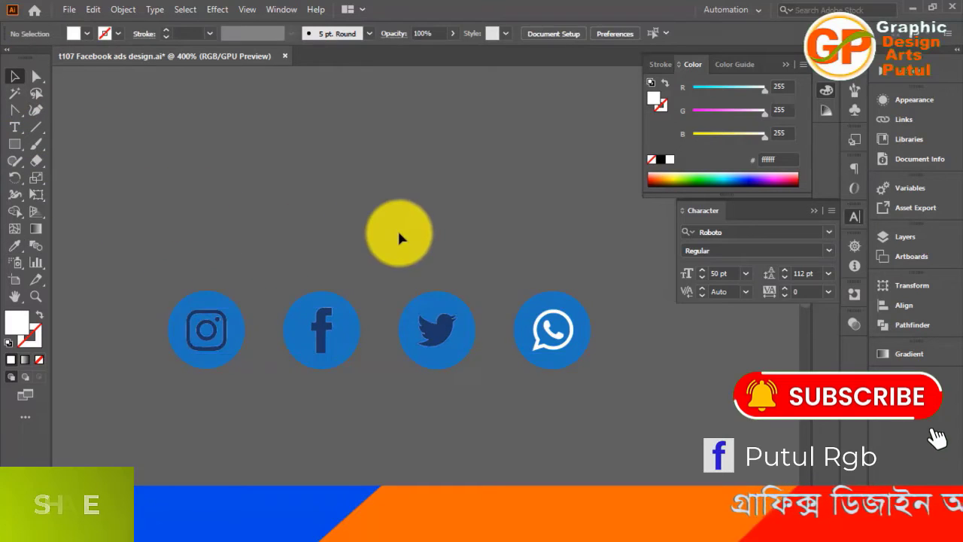
Try to fill the dark Twitter symbol below the artboard with white using the Eyedropper
click(441, 346)
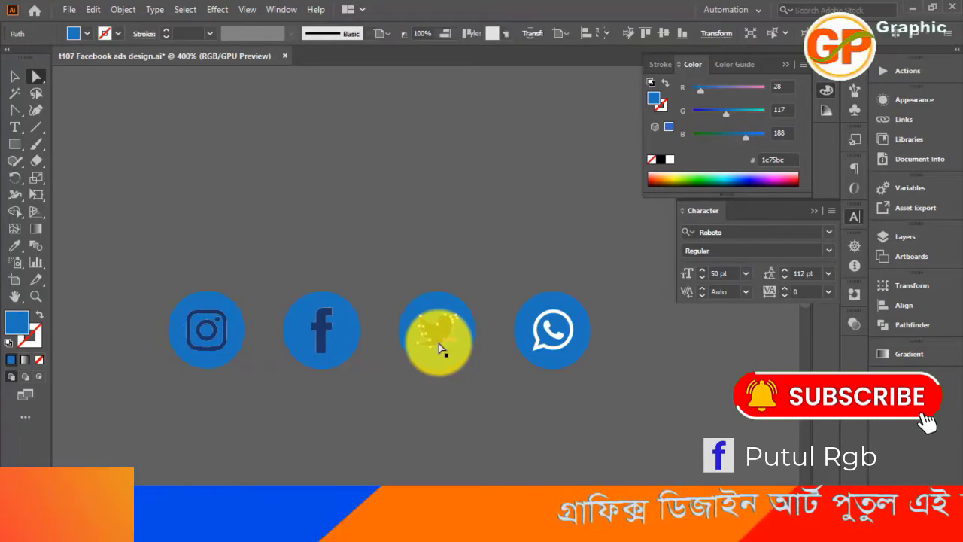
click(439, 343)
key(i)
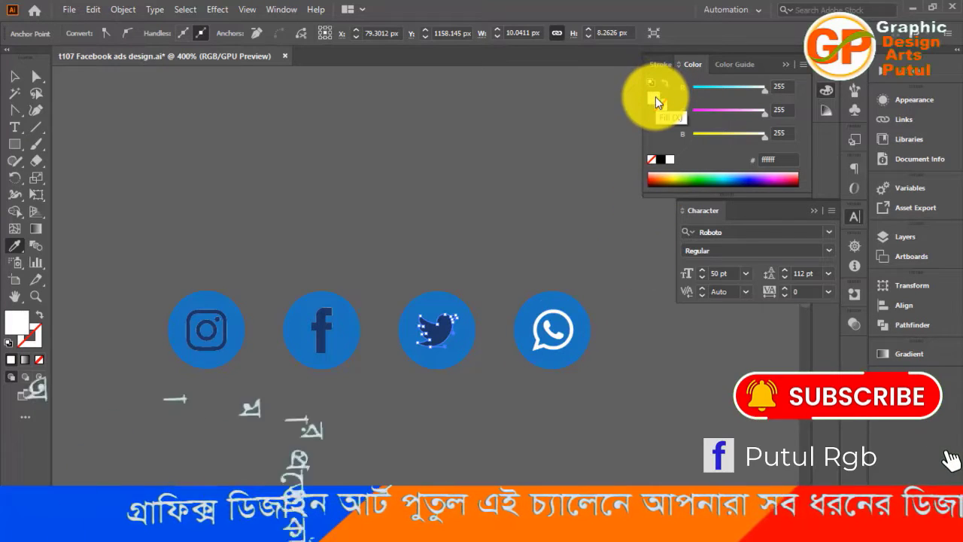
scroll(493, 243, up, 8)
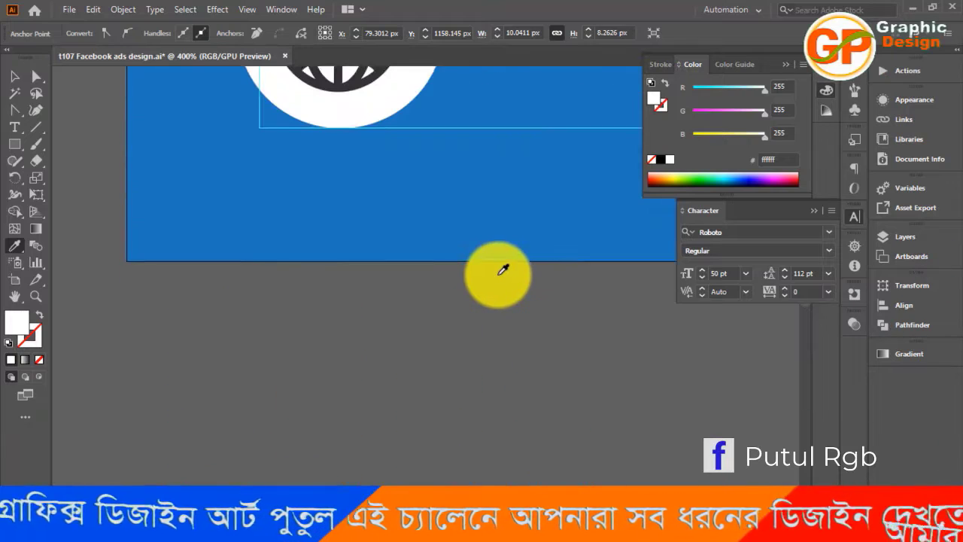
scroll(426, 360, down, 5)
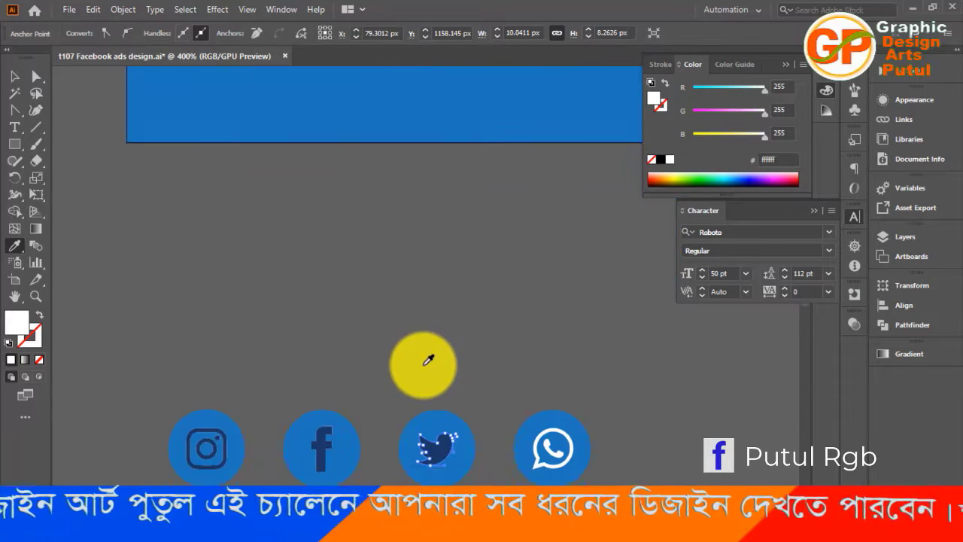
click(15, 77)
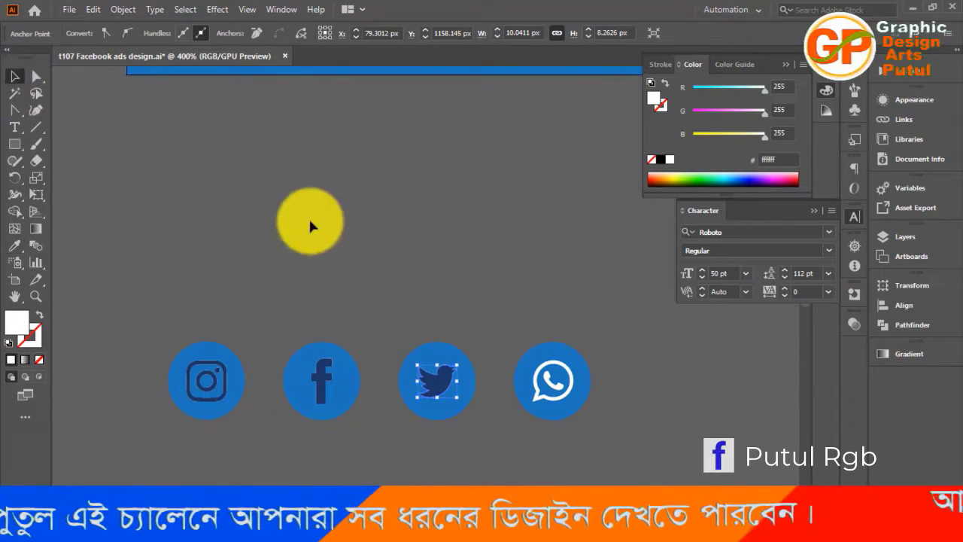
click(379, 234)
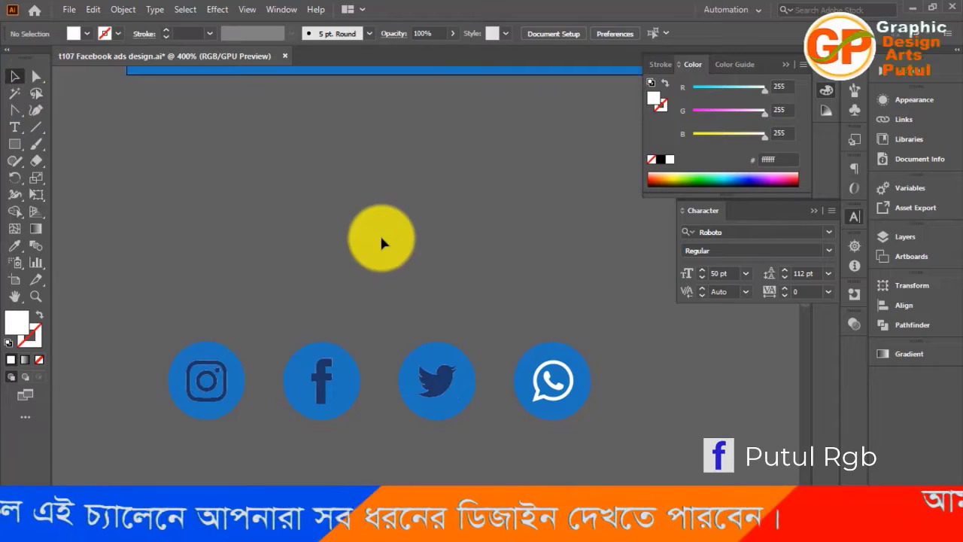
Try to recolor the Twitter symbol by reselecting its path and sampling white from the circle behind the globe icon
click(439, 384)
click(426, 257)
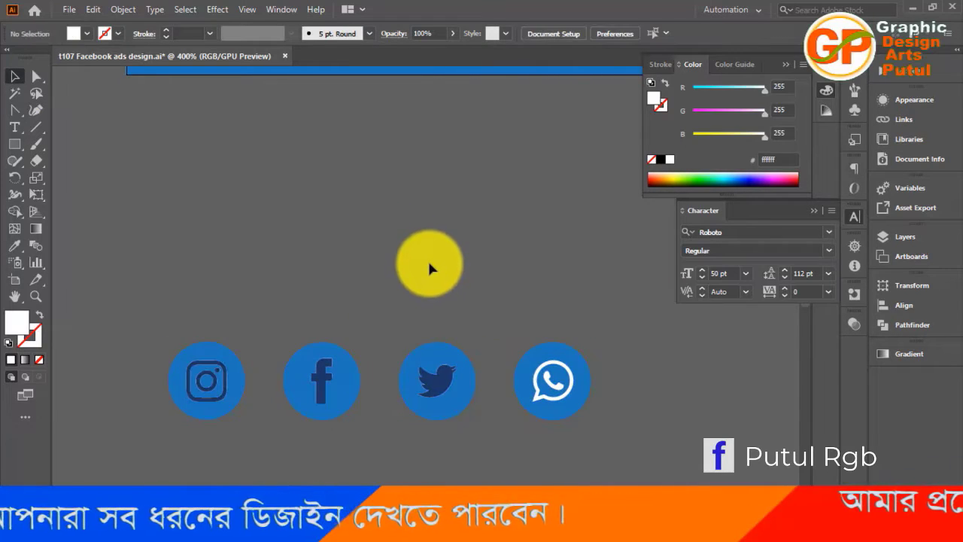
key(a)
click(441, 382)
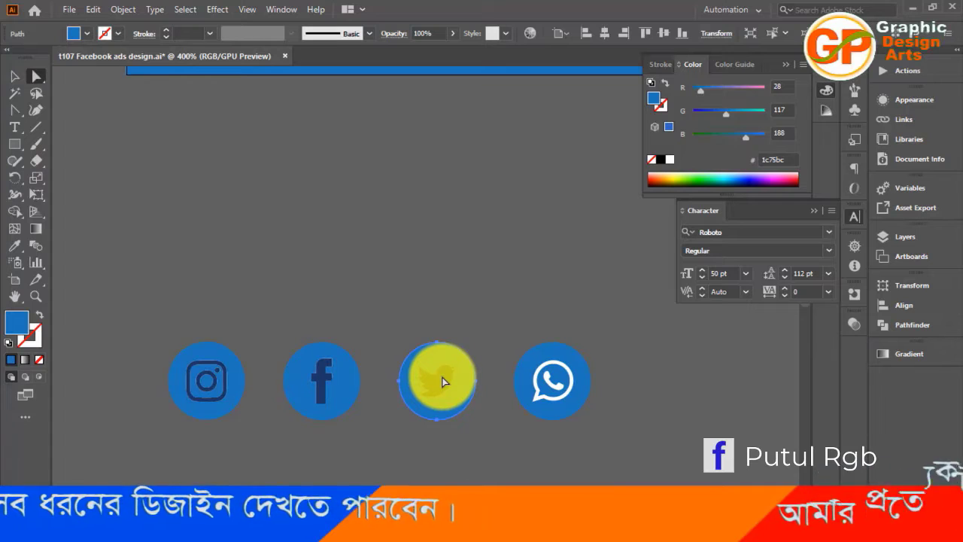
click(408, 258)
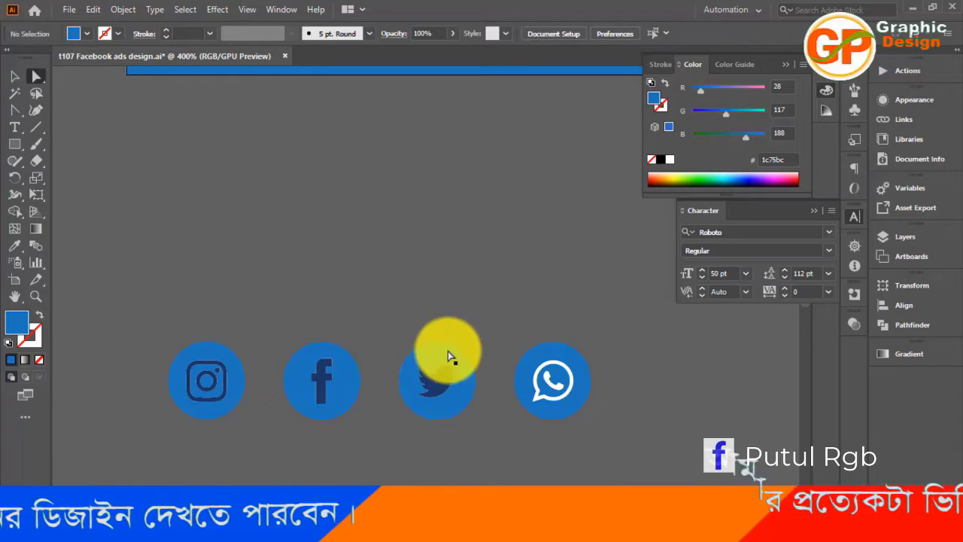
click(450, 390)
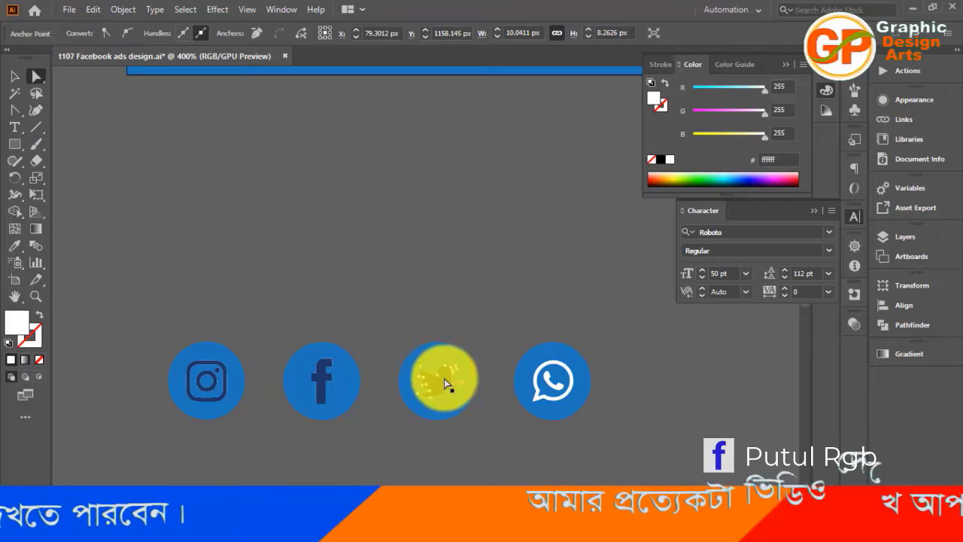
scroll(421, 280, up, 5)
scroll(421, 285, up, 2)
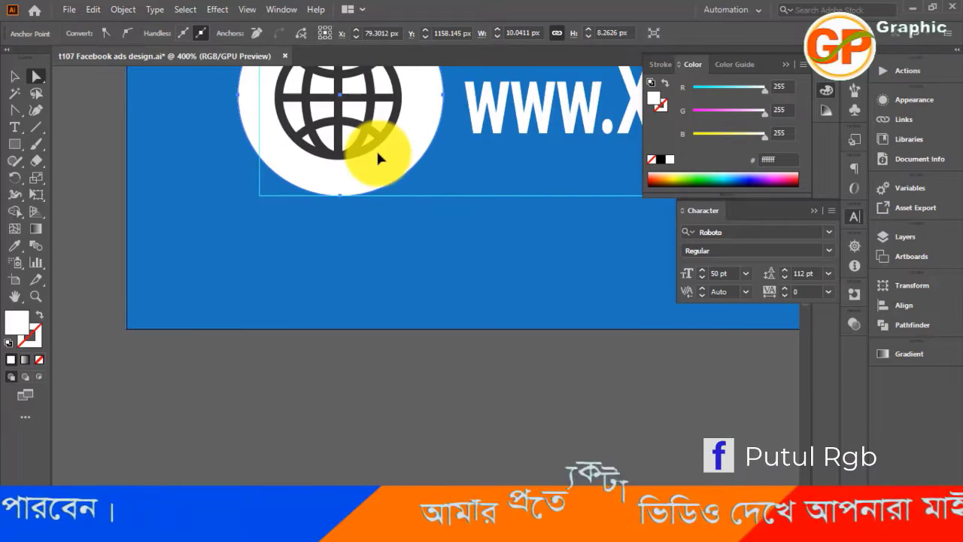
click(376, 154)
scroll(396, 305, down, 5)
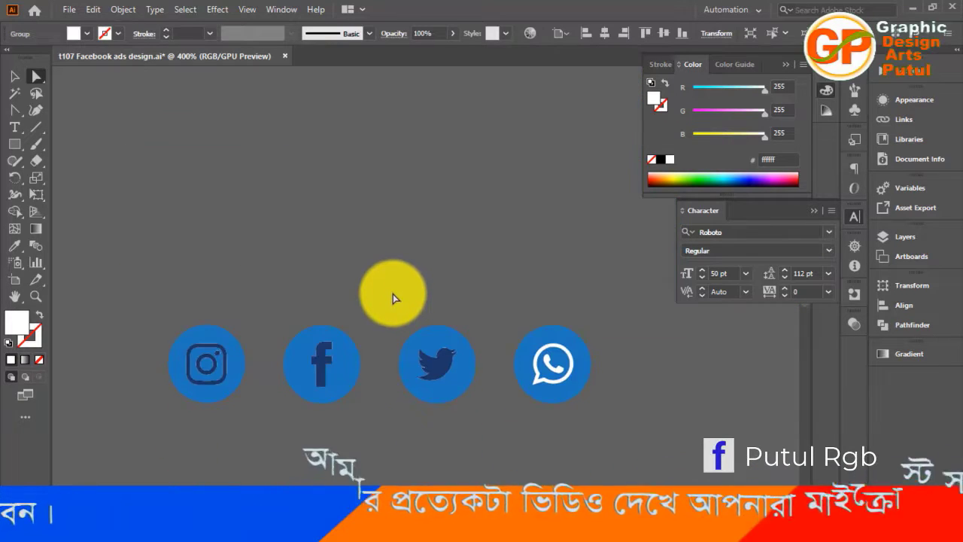
click(393, 294)
right_click(432, 361)
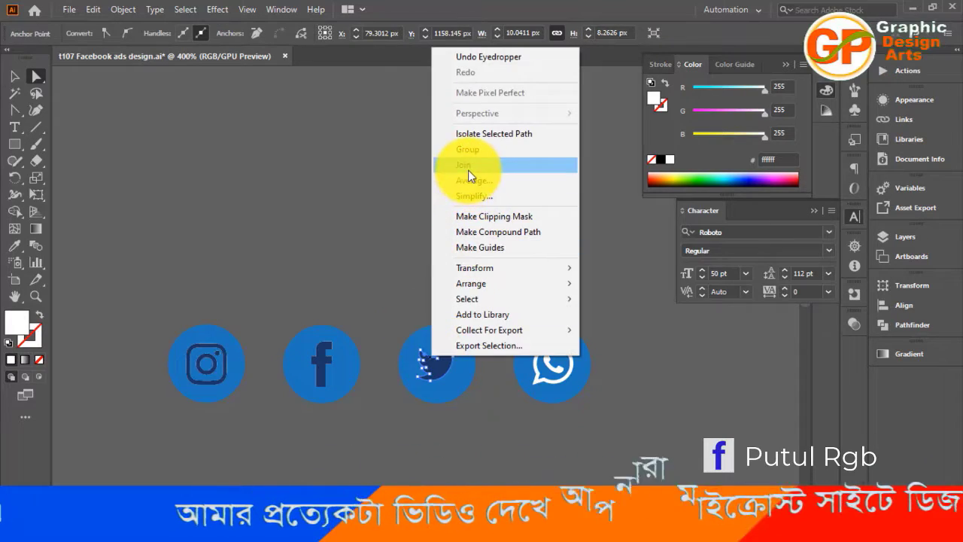
click(388, 214)
click(447, 364)
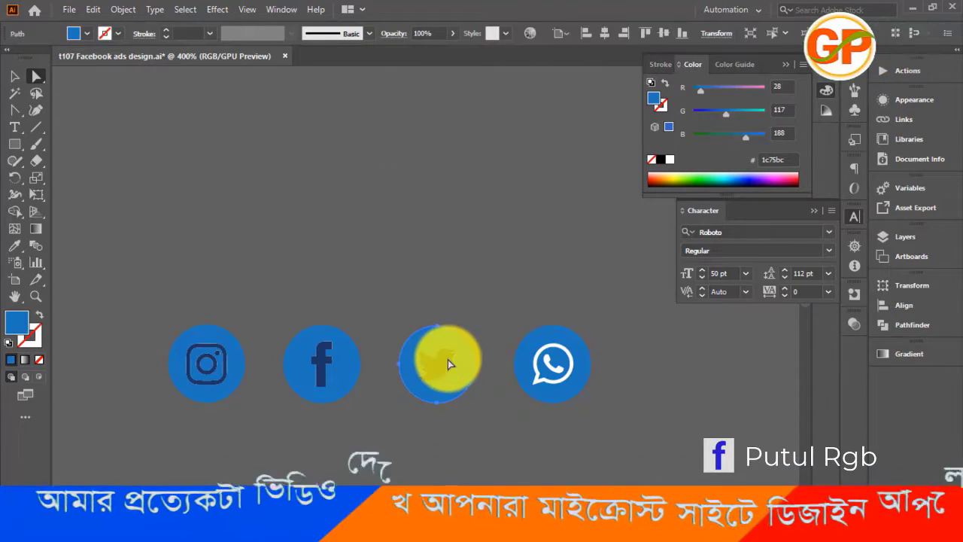
right_click(441, 367)
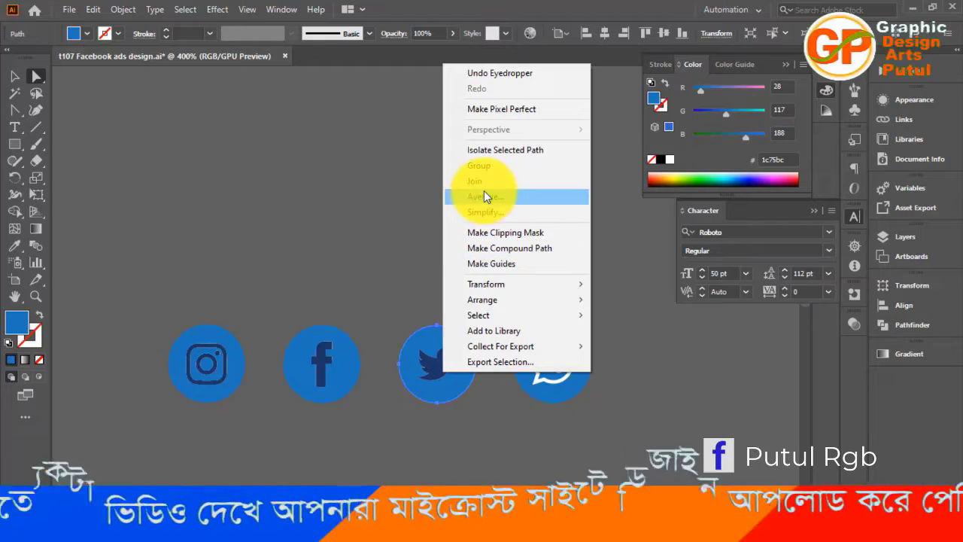
click(420, 226)
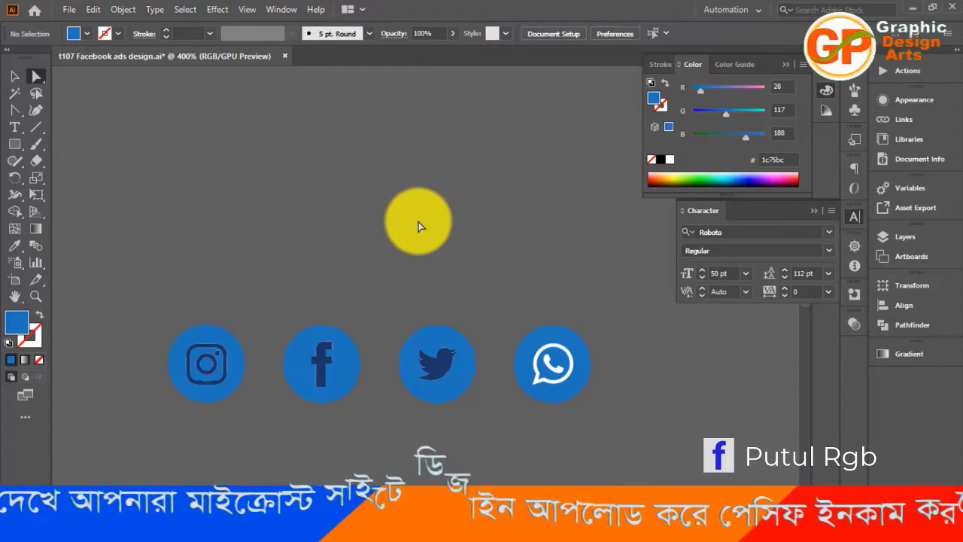
Ungroup the four social media icons so each symbol can be selected separately from its circle
click(440, 331)
right_click(440, 331)
click(482, 205)
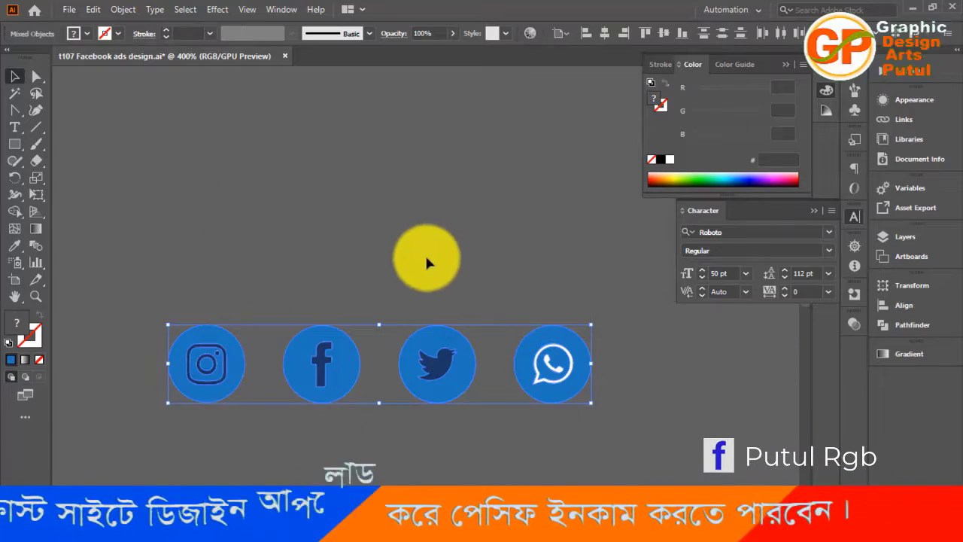
click(441, 349)
right_click(441, 349)
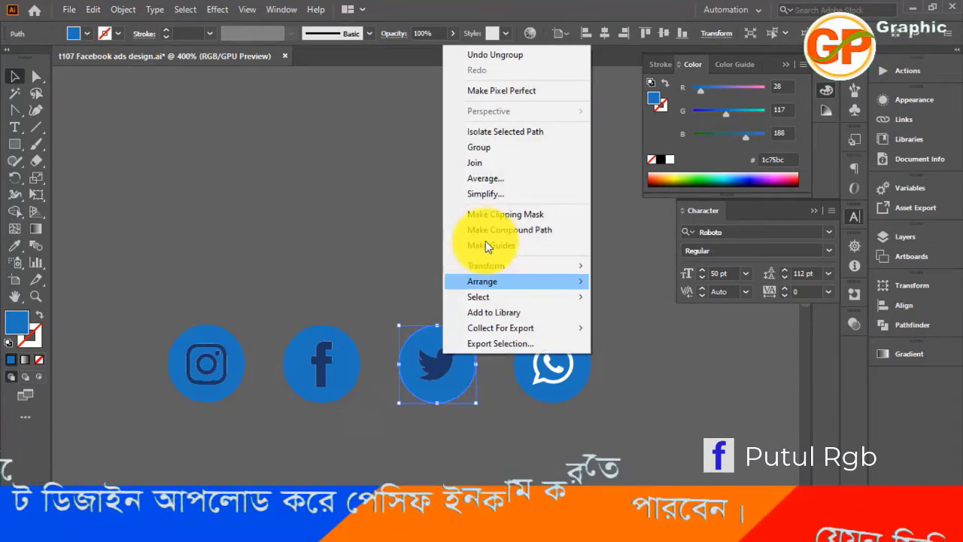
click(473, 147)
click(385, 226)
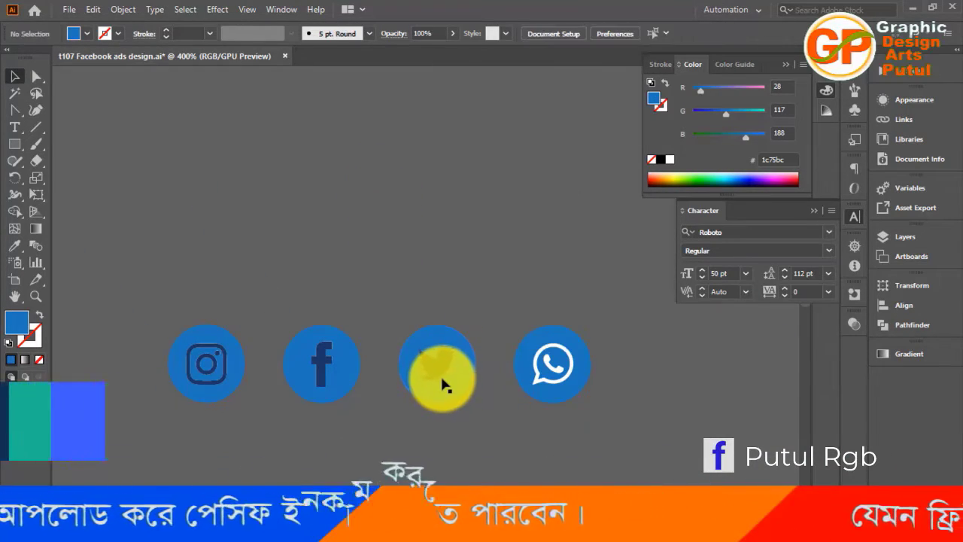
Fill the Twitter symbol with the white swatch #ffffff and deselect it
click(442, 383)
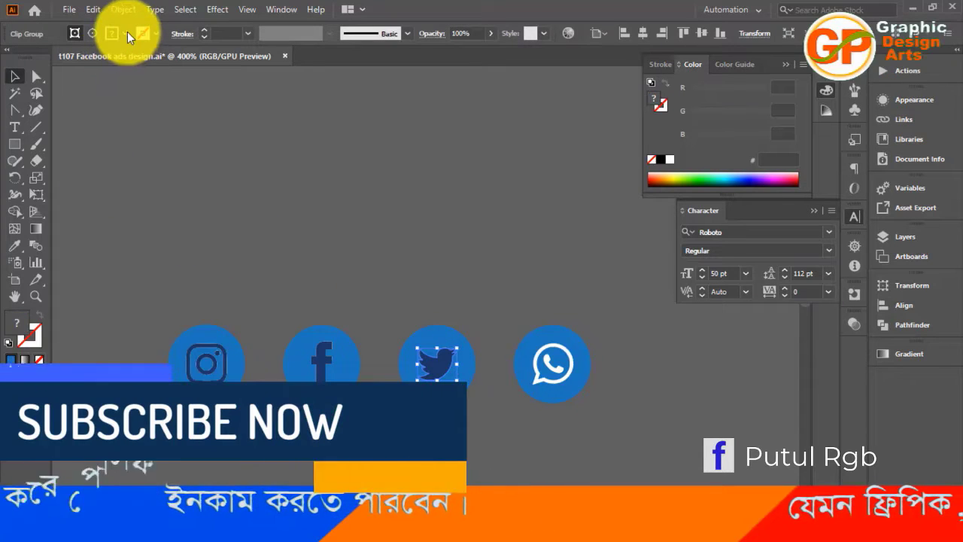
click(126, 34)
click(28, 61)
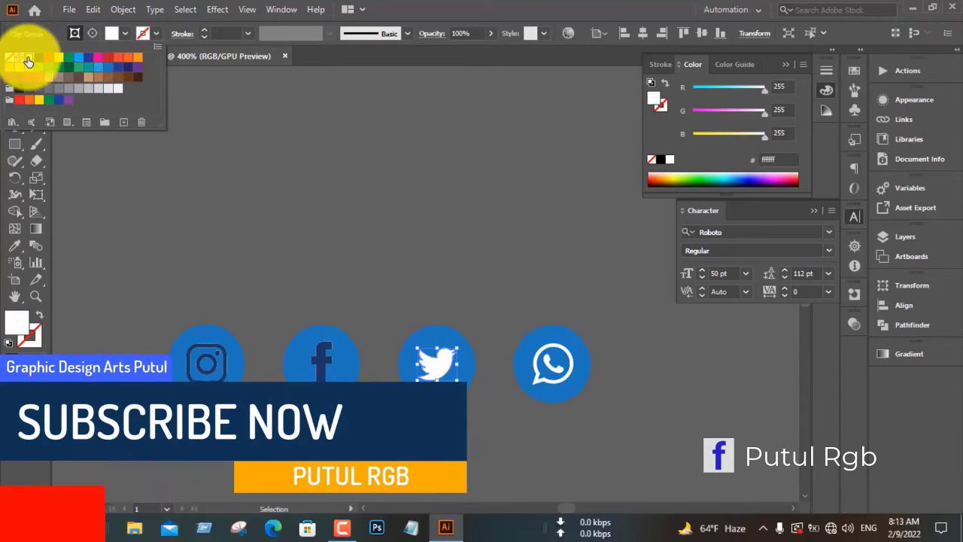
click(262, 205)
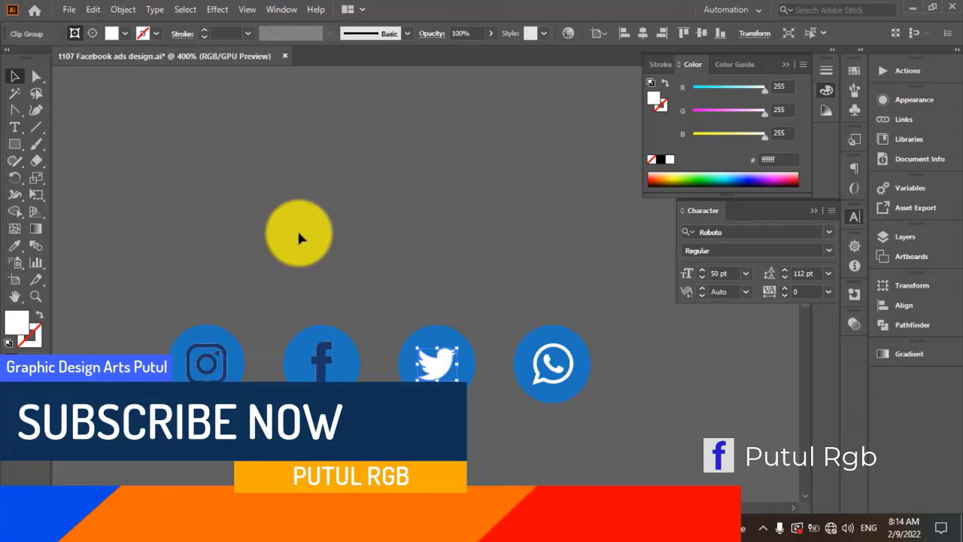
click(326, 263)
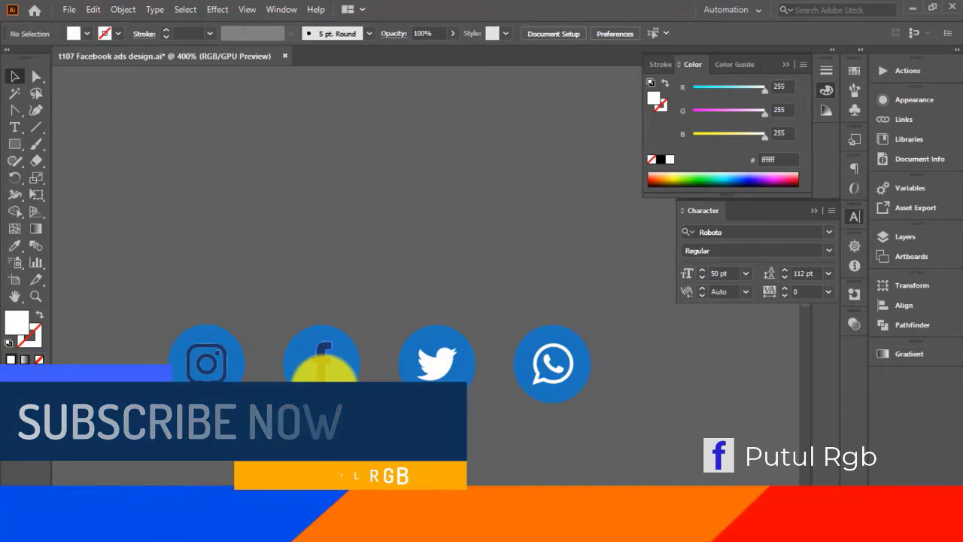
Fill the Facebook symbol with the white swatch #ffffff and deselect it
click(322, 368)
click(123, 35)
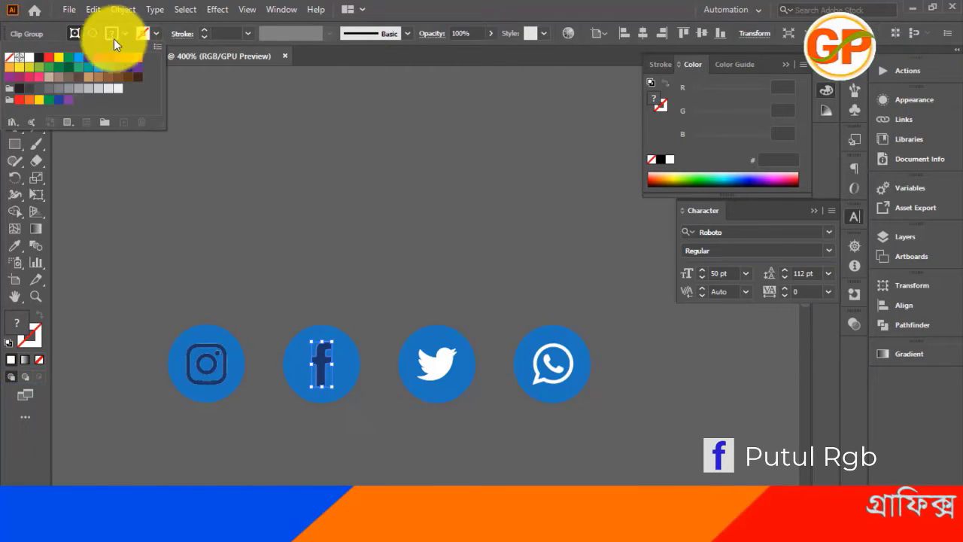
click(31, 59)
click(230, 236)
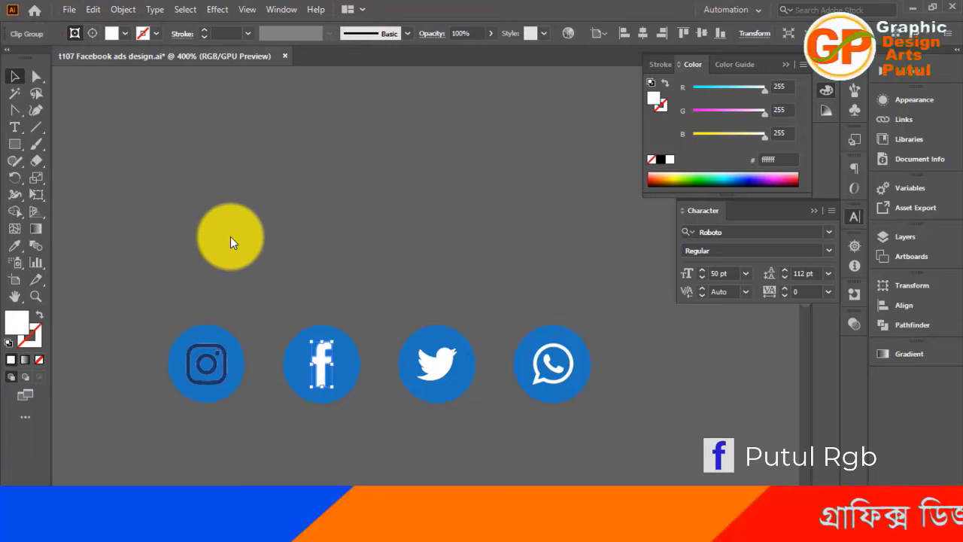
click(230, 236)
Fill the outer rounded frame of the Instagram symbol with the white swatch #ffffff
click(215, 374)
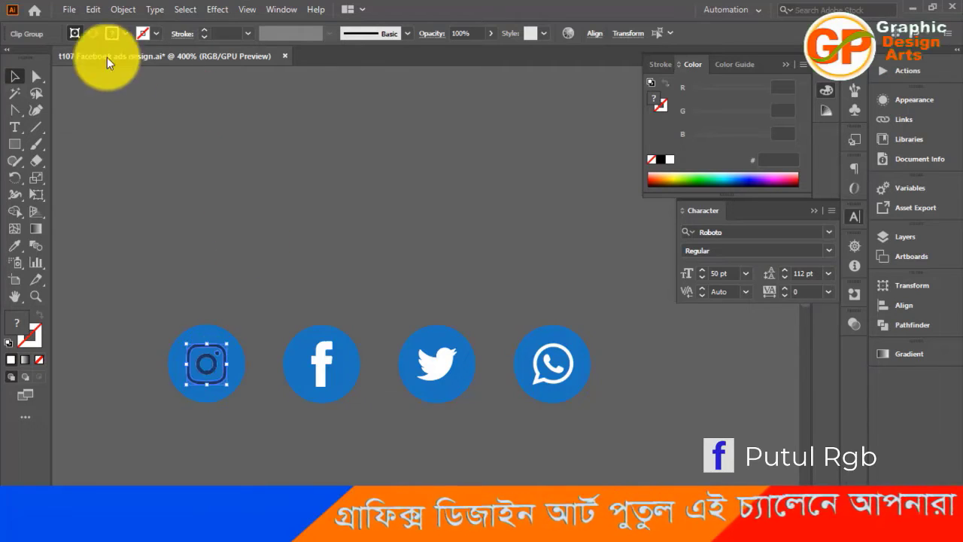
click(122, 35)
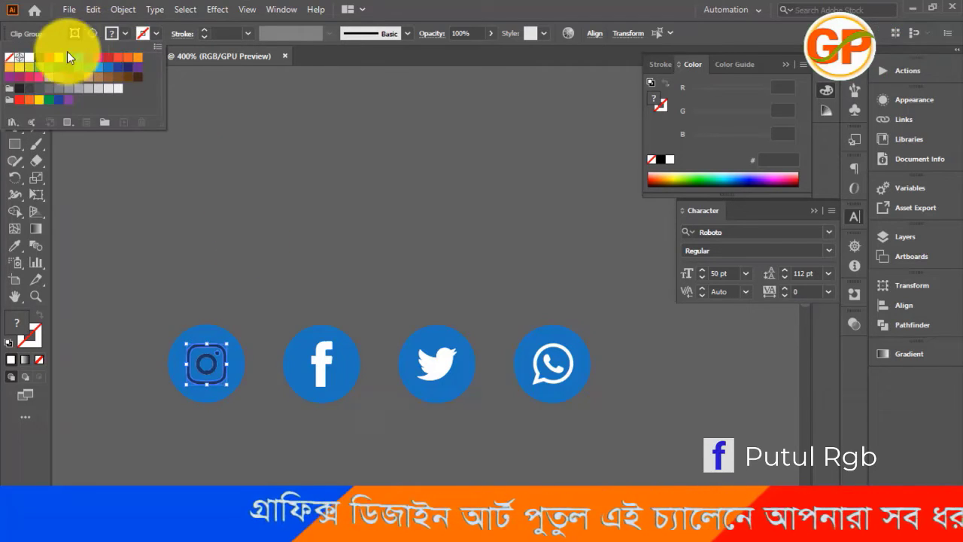
click(28, 59)
click(200, 247)
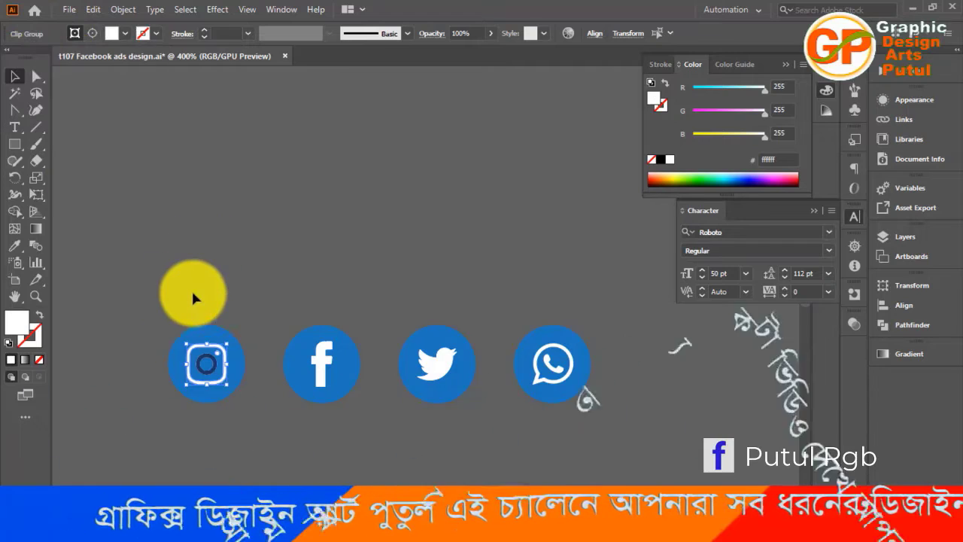
click(179, 310)
Fill the inner lens ring of the Instagram symbol with the white swatch #ffffff and deselect it
click(204, 371)
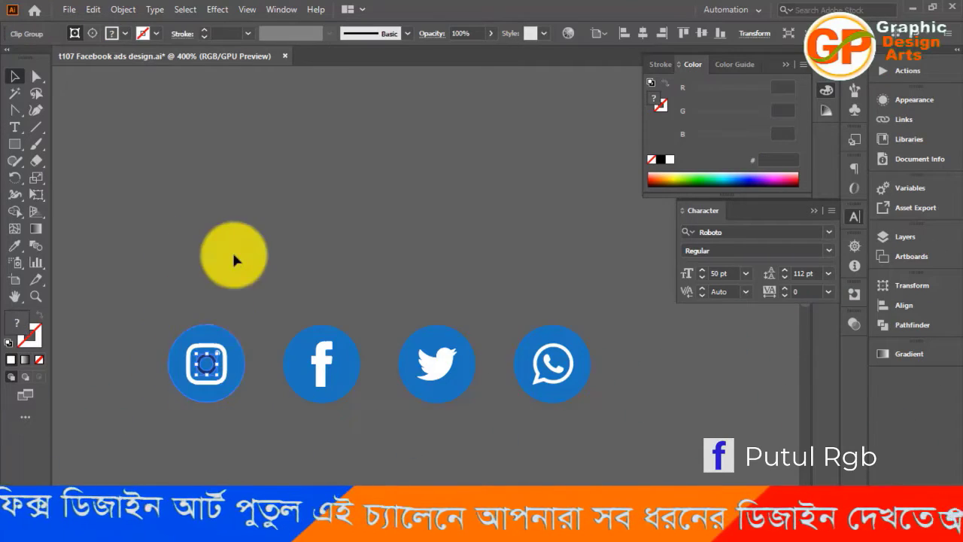
click(125, 35)
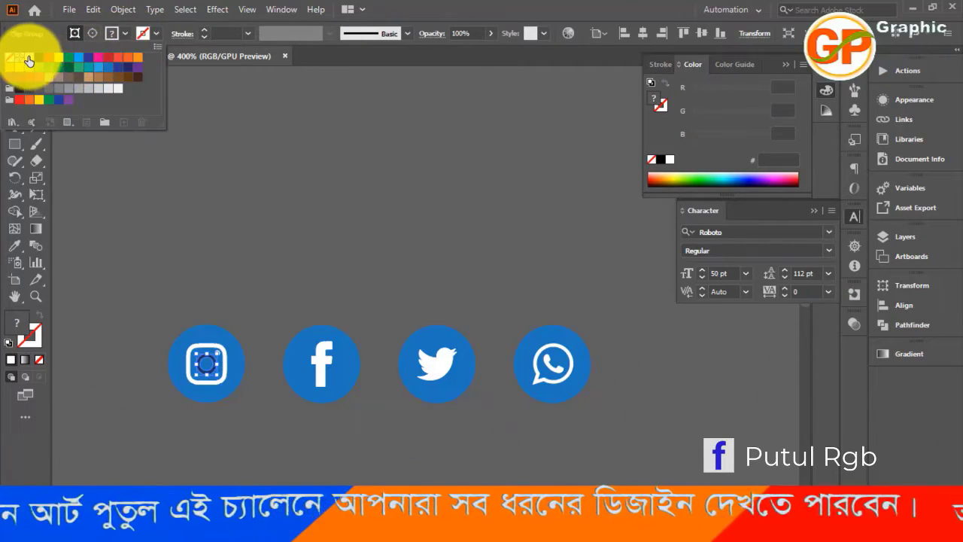
click(29, 57)
click(139, 200)
click(157, 226)
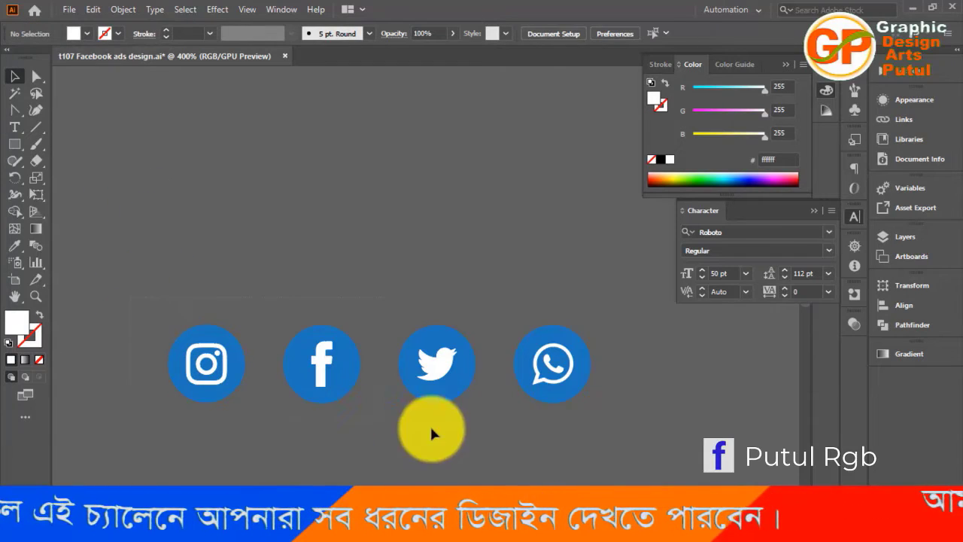
Group the four recolored social media icons and move them just below the artboard, past the slanted end of the footer bar
key(ctrl+a)
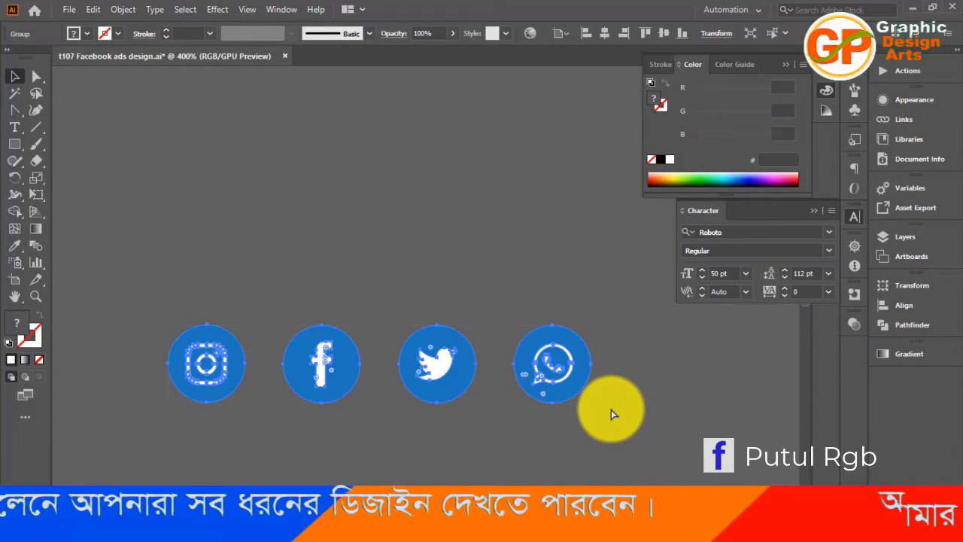
scroll(434, 232, down, 4)
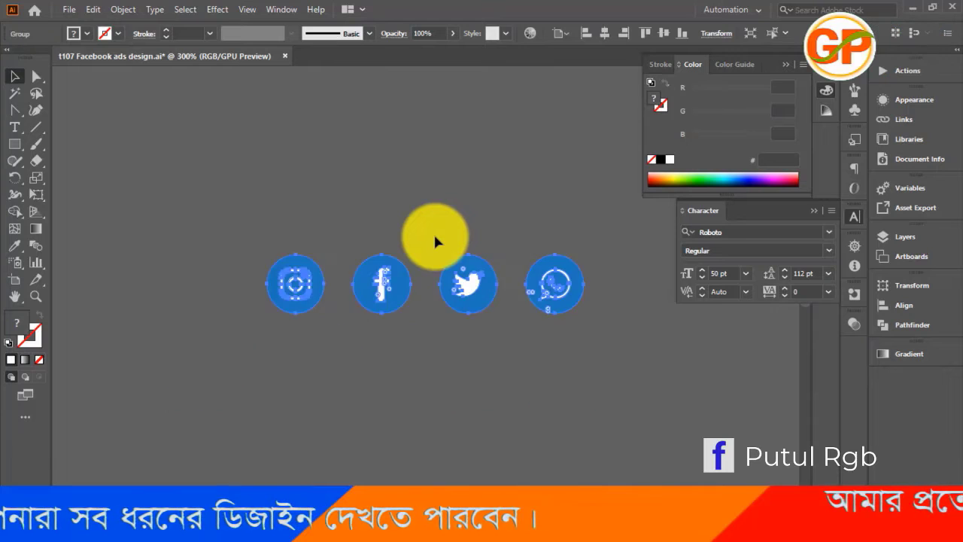
drag(429, 238, 91, 293)
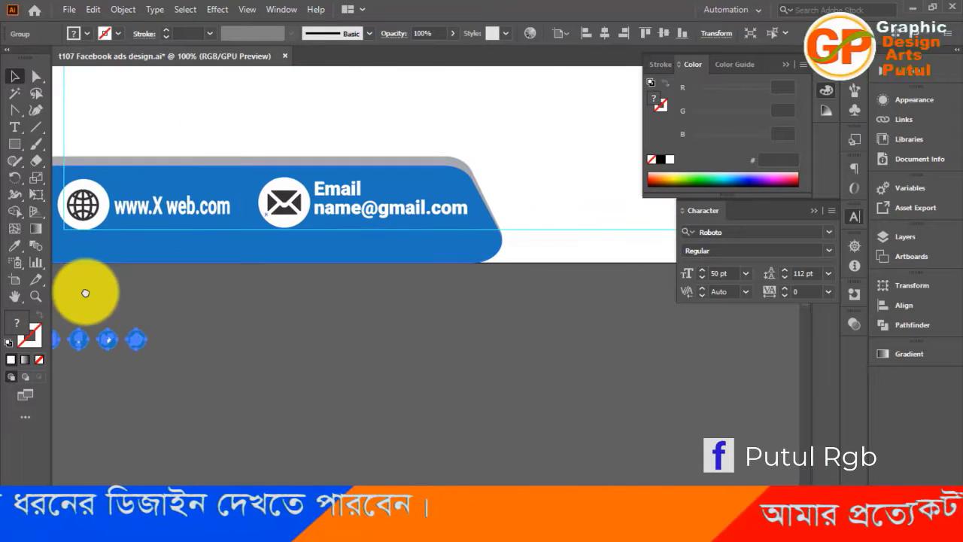
drag(132, 344, 651, 302)
drag(646, 359, 242, 481)
key(ctrl+minus)
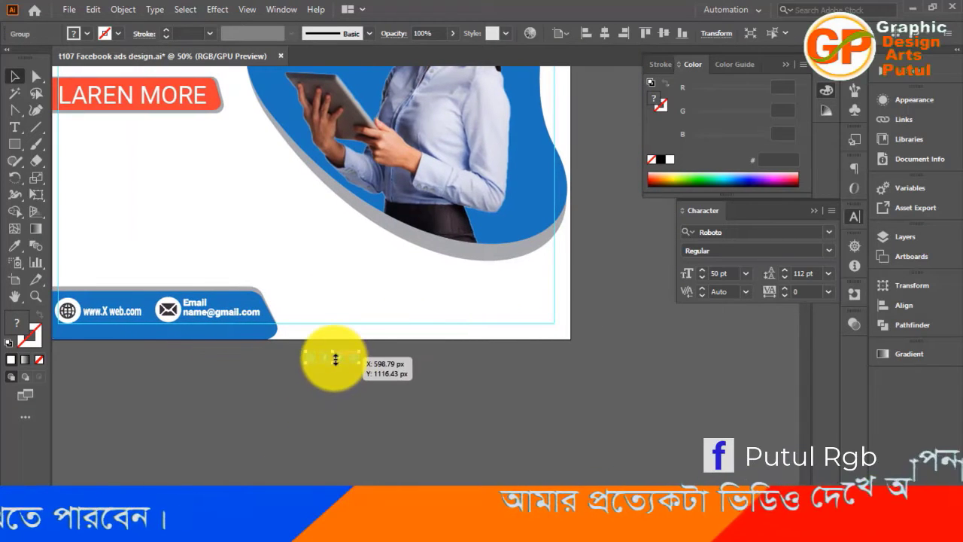
Move the social media icon group into the artboard's lower-right corner within the margin guides, level with the footer contacts, and save the document
drag(336, 359, 514, 314)
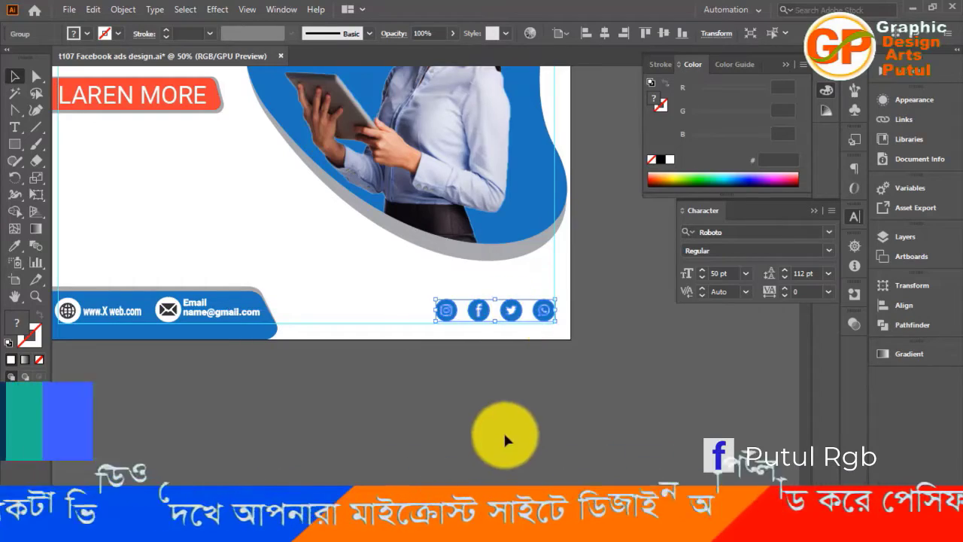
click(495, 409)
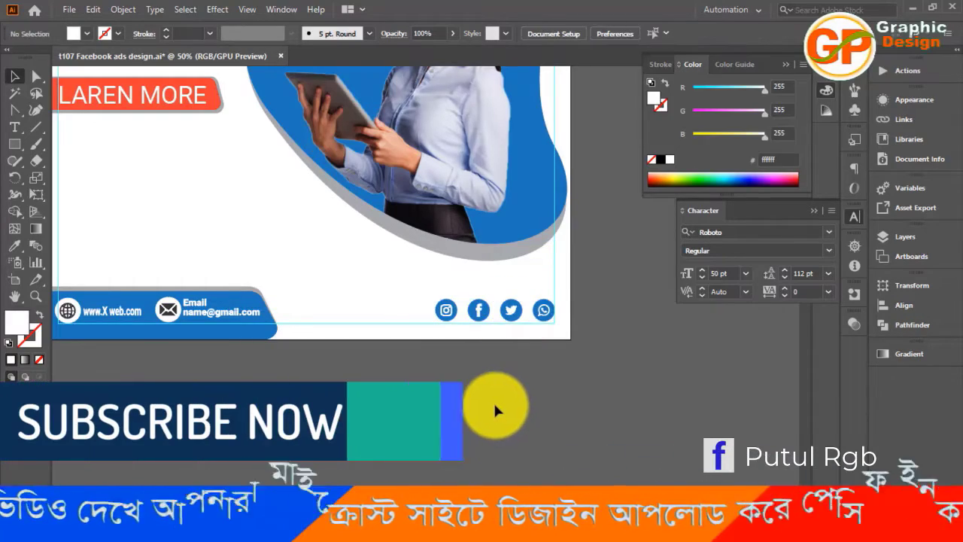
click(480, 312)
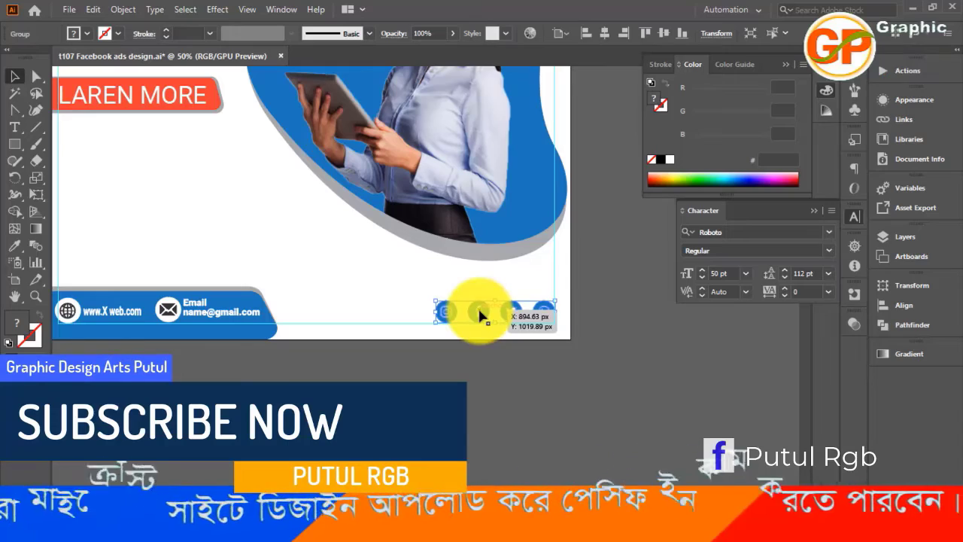
click(419, 374)
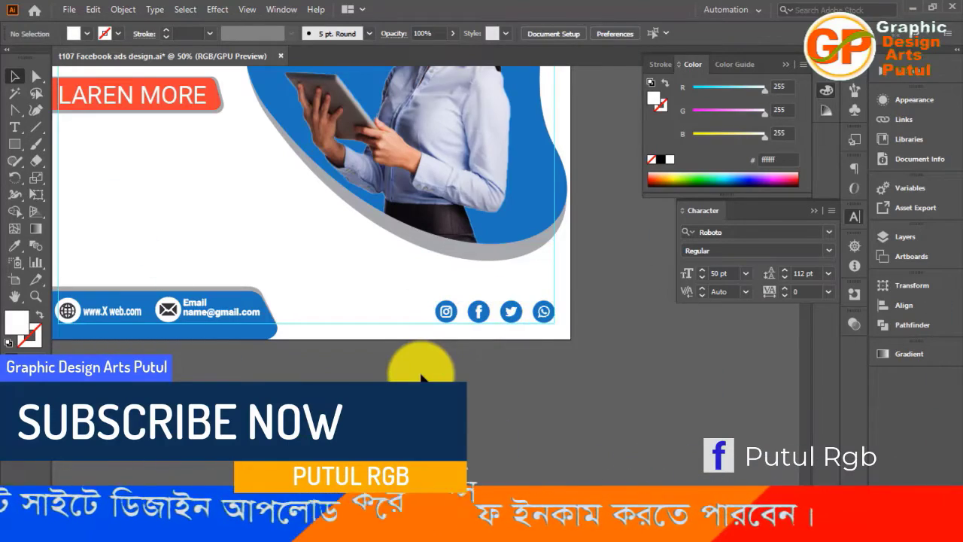
scroll(420, 374, down, 2)
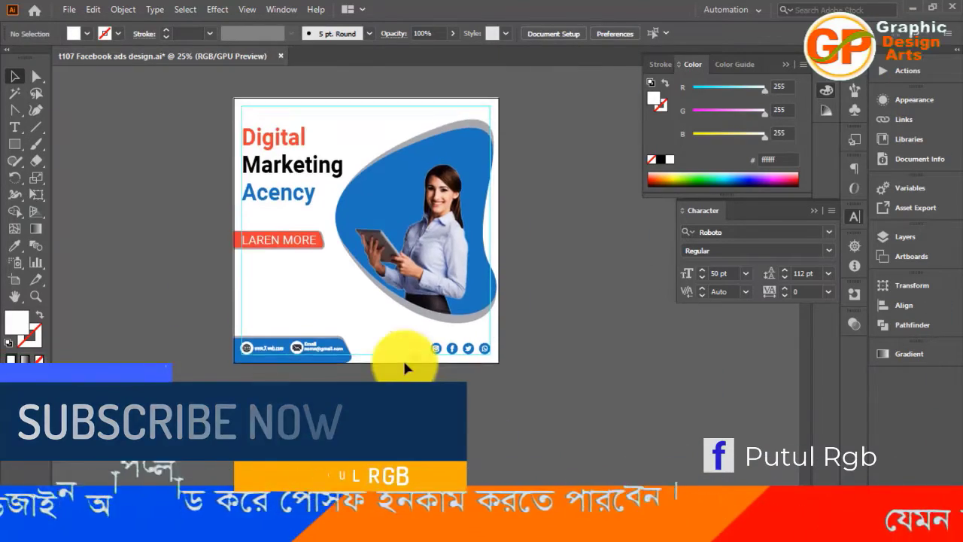
scroll(406, 361, up, 1)
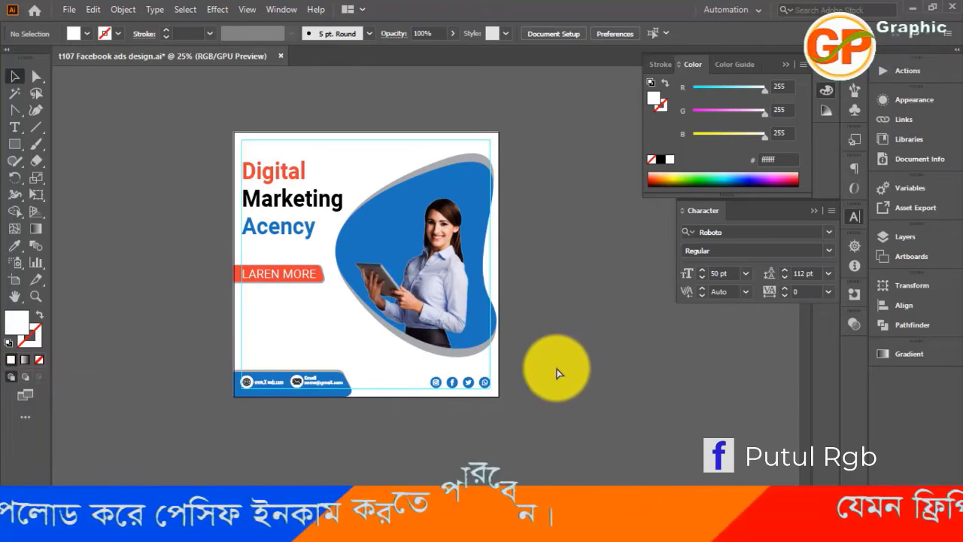
key(ctrl+s)
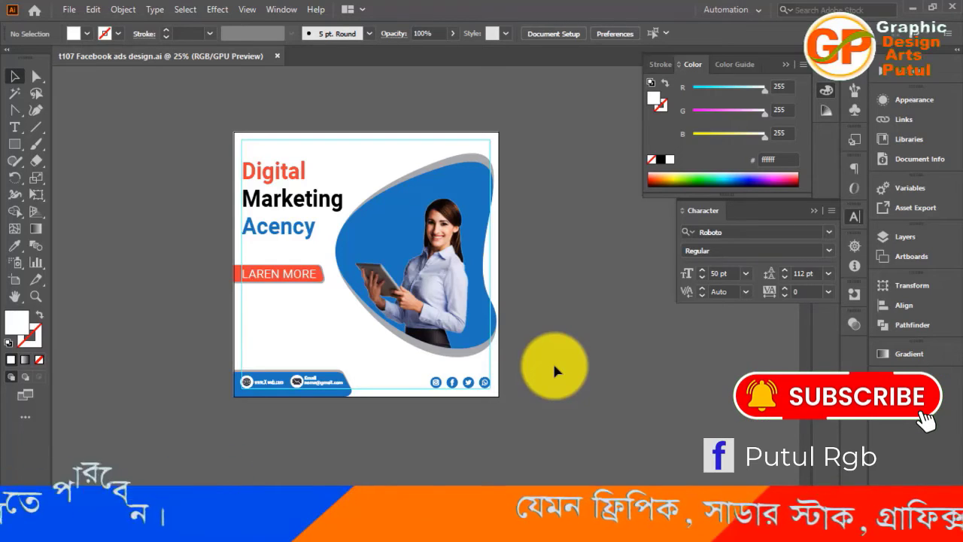
key(a)
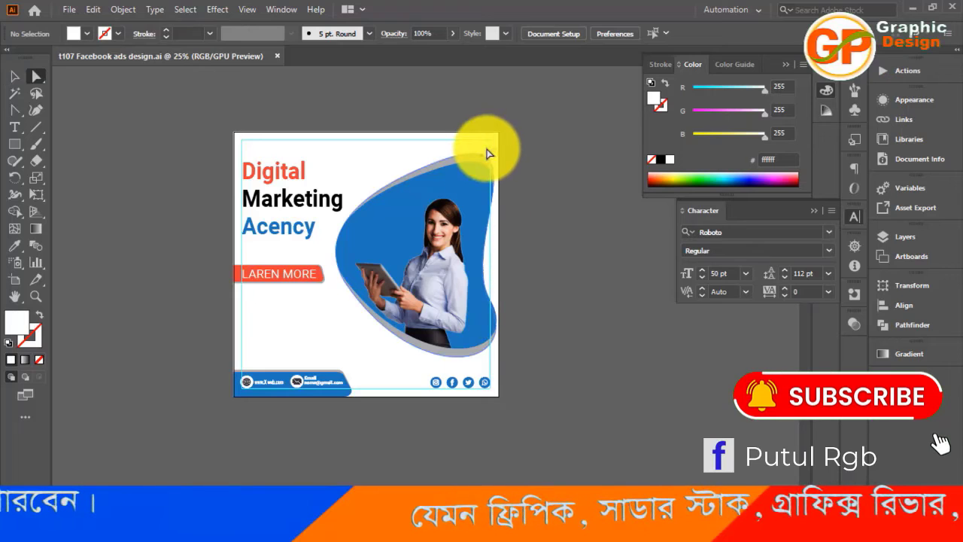
click(487, 160)
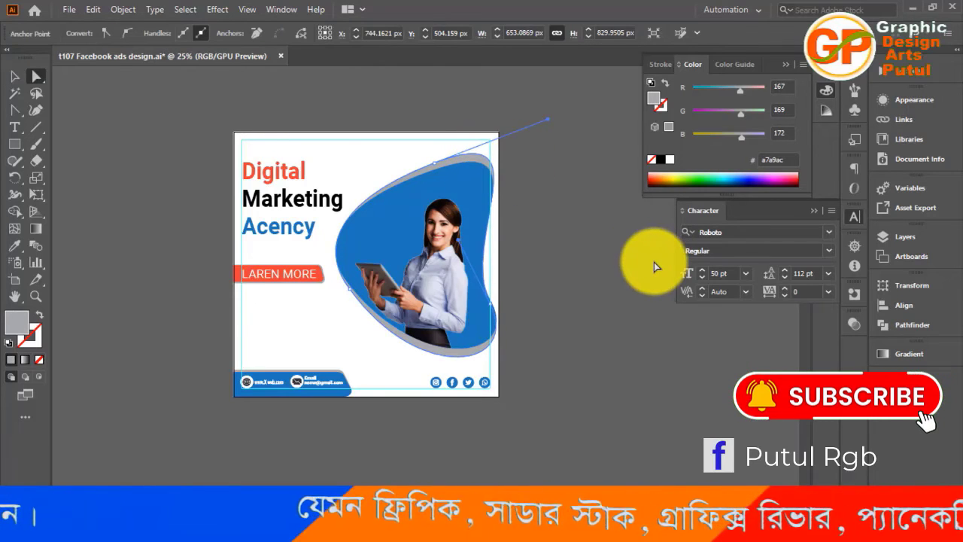
key(ctrl)
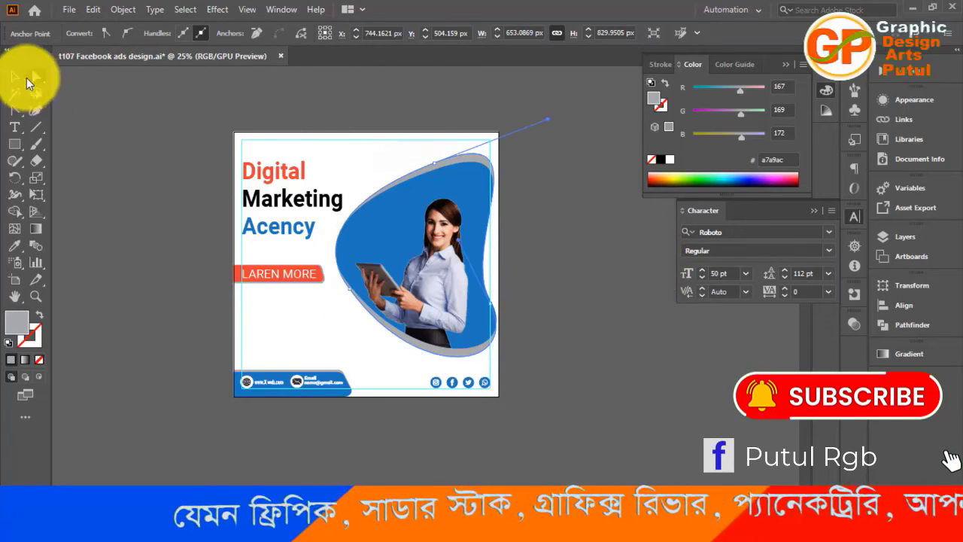
click(15, 76)
click(127, 240)
key(ctrl+v)
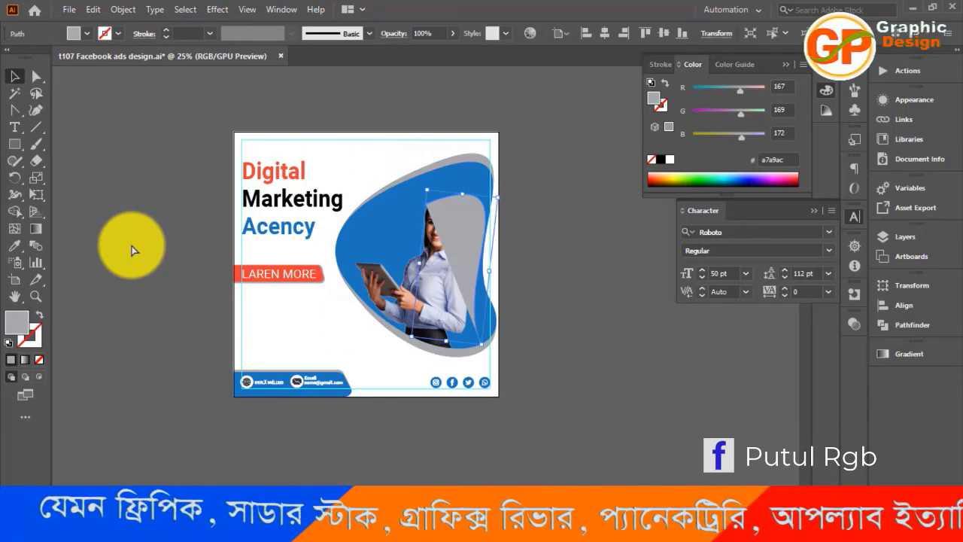
key(Delete)
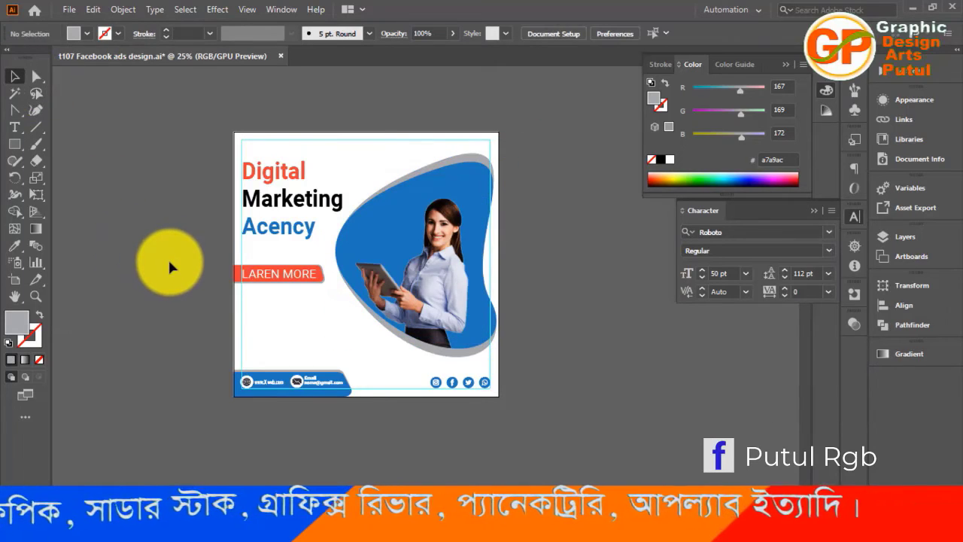